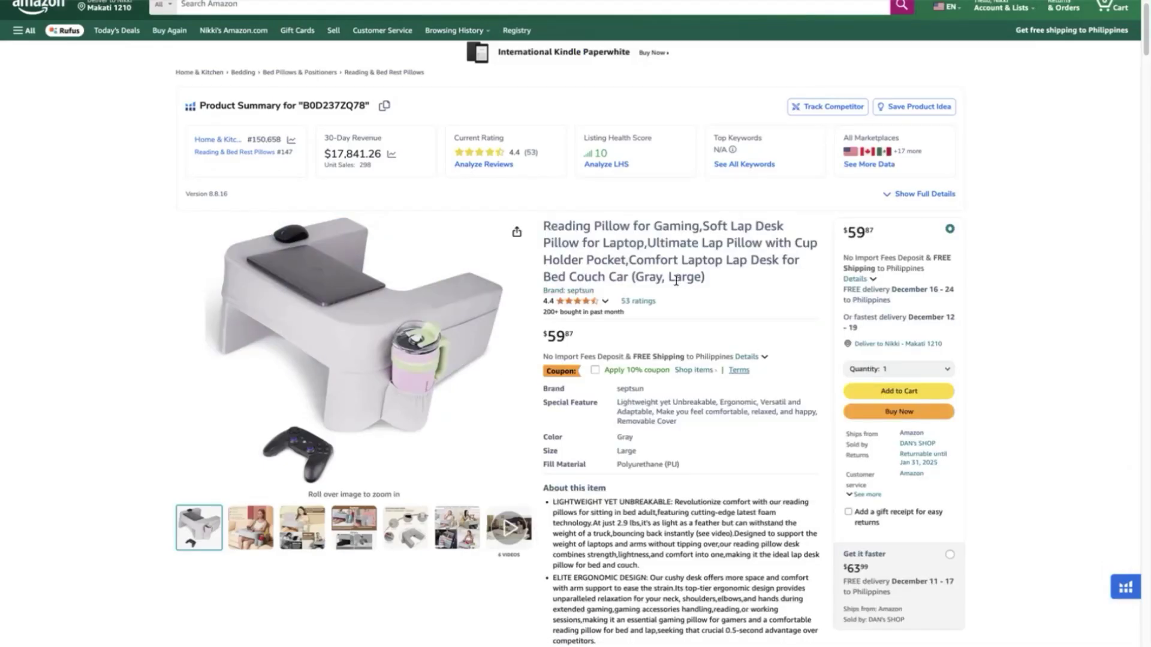
# Step: Browse the listing images and run Helium 10 Xray on the 'gaming pillow for lap' search
pyautogui.moveTo(474, 329)
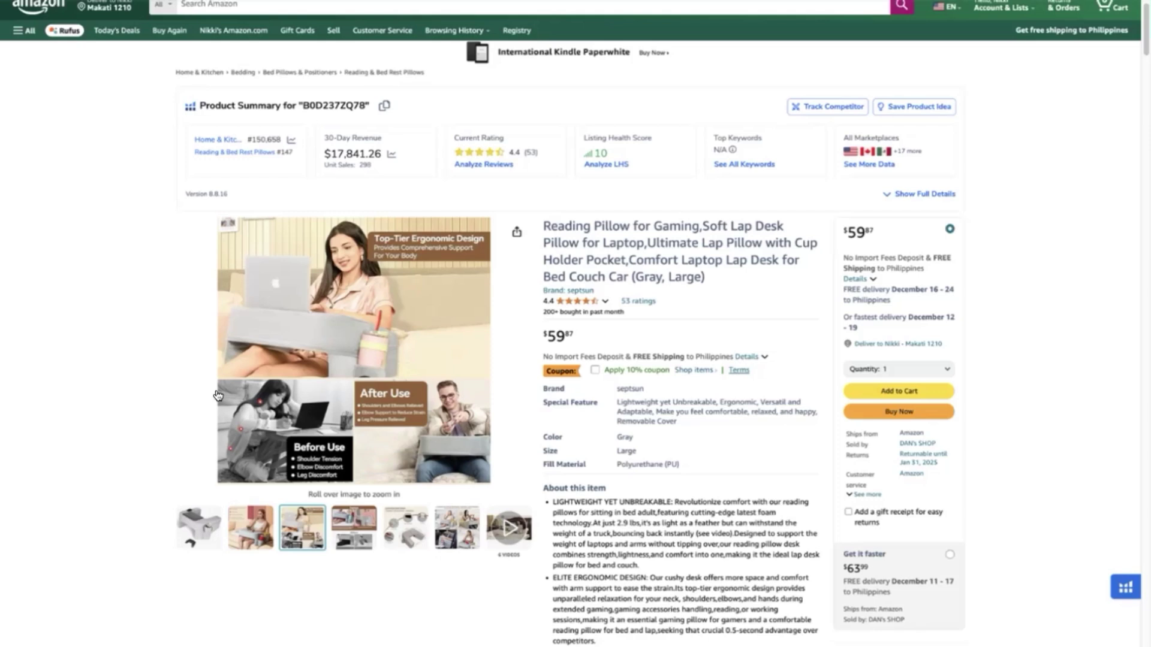
pyautogui.moveTo(257, 524)
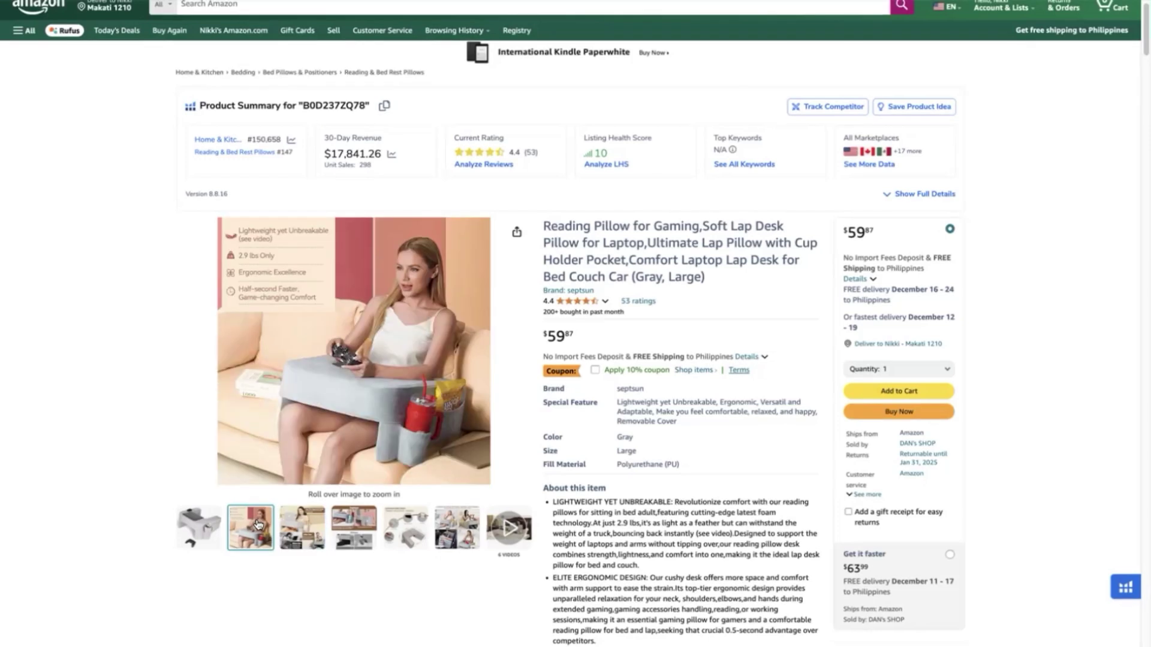
pyautogui.moveTo(387, 526)
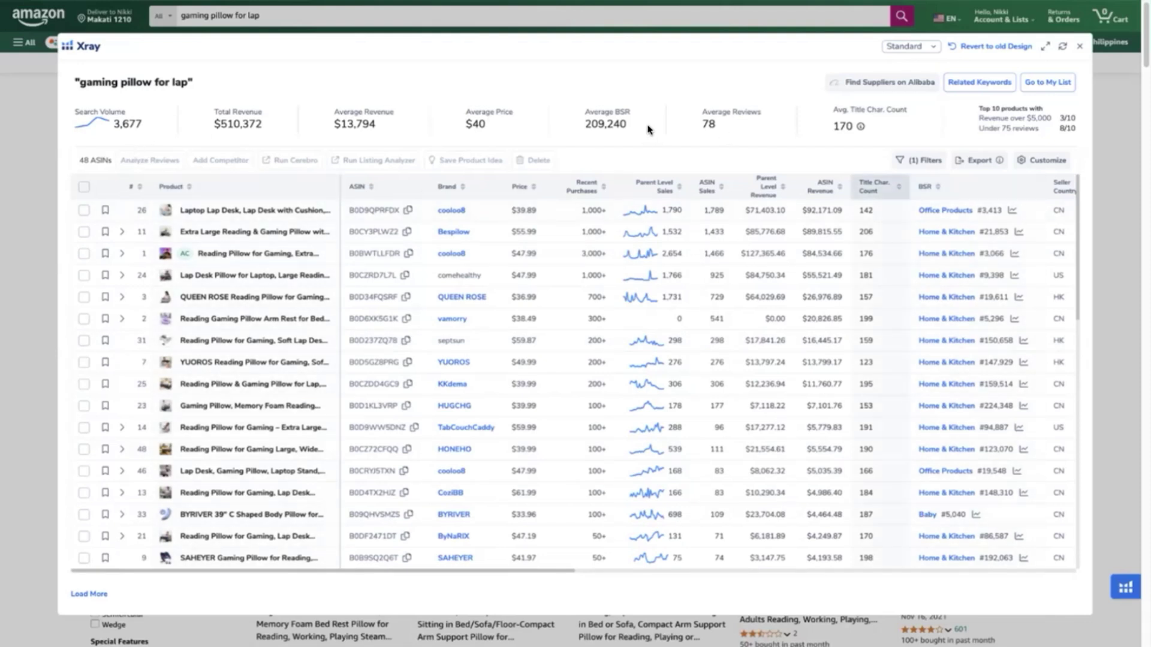
# Step: Check the Xray product filter options without changing them
pyautogui.click(919, 160)
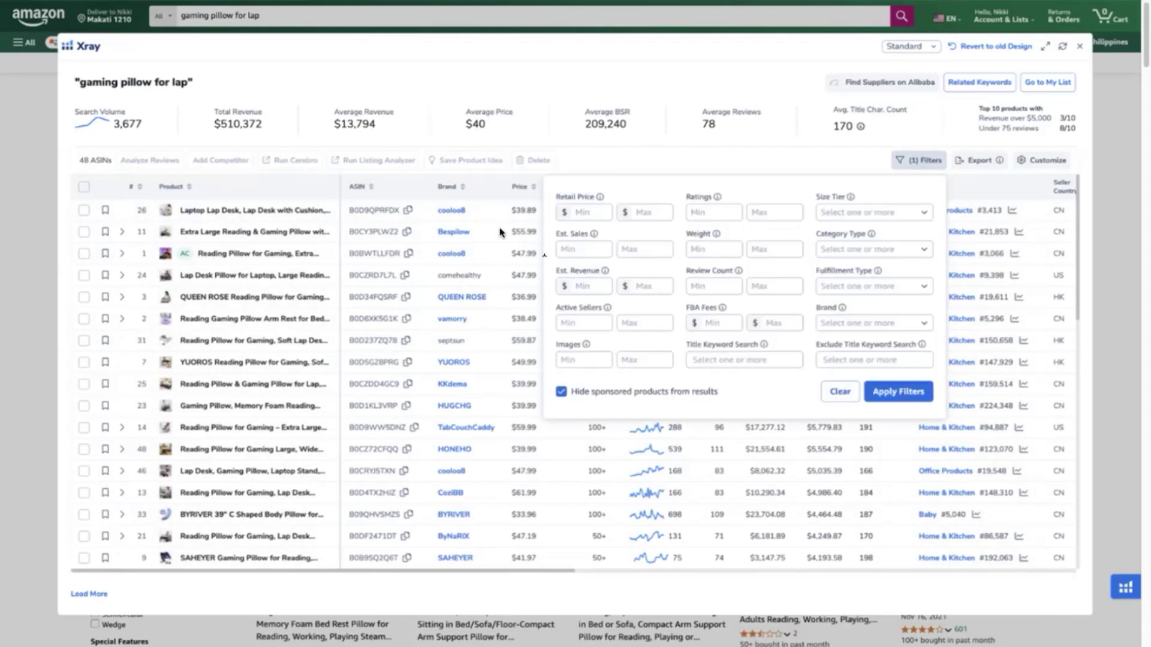
pyautogui.click(470, 115)
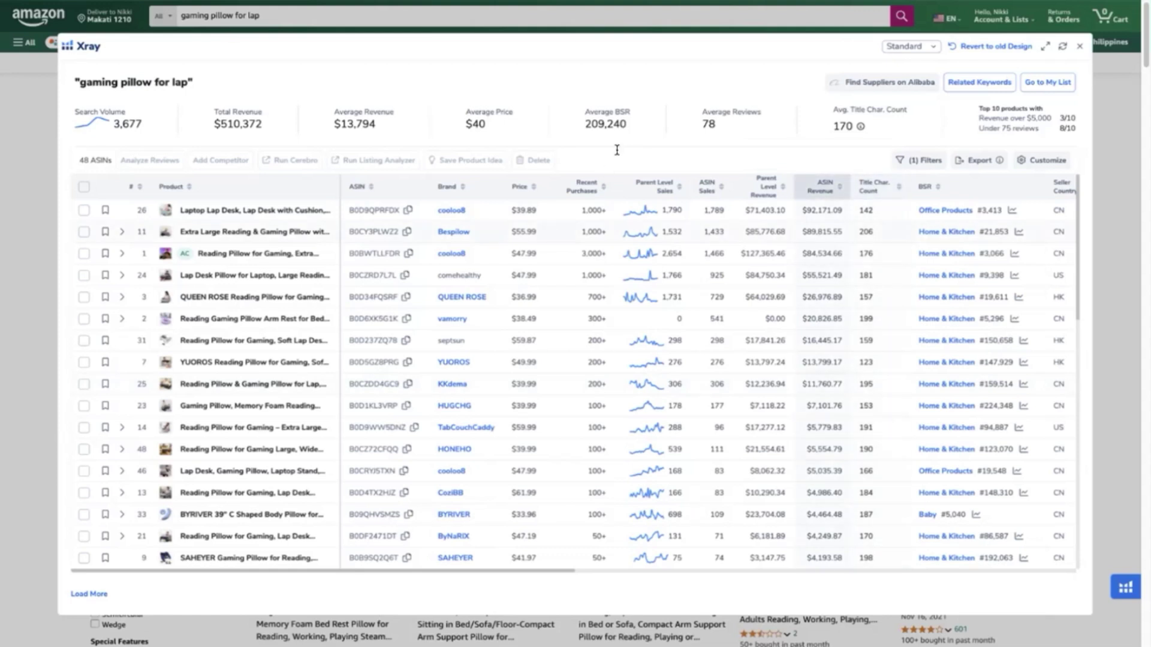
pyautogui.click(918, 160)
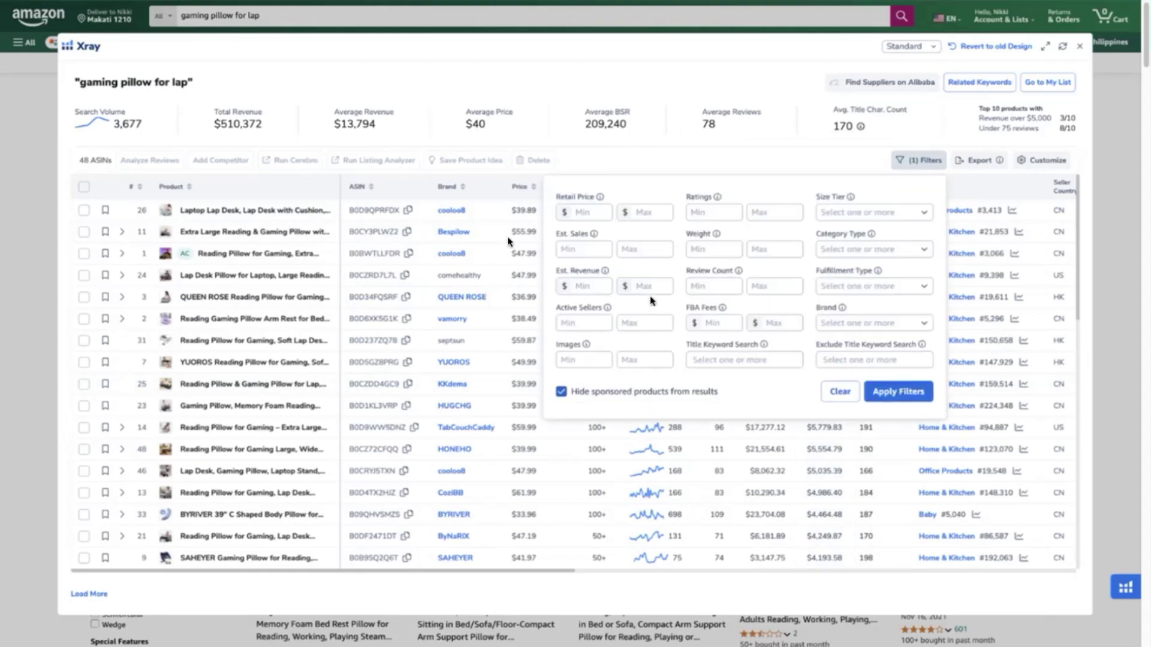
pyautogui.click(460, 123)
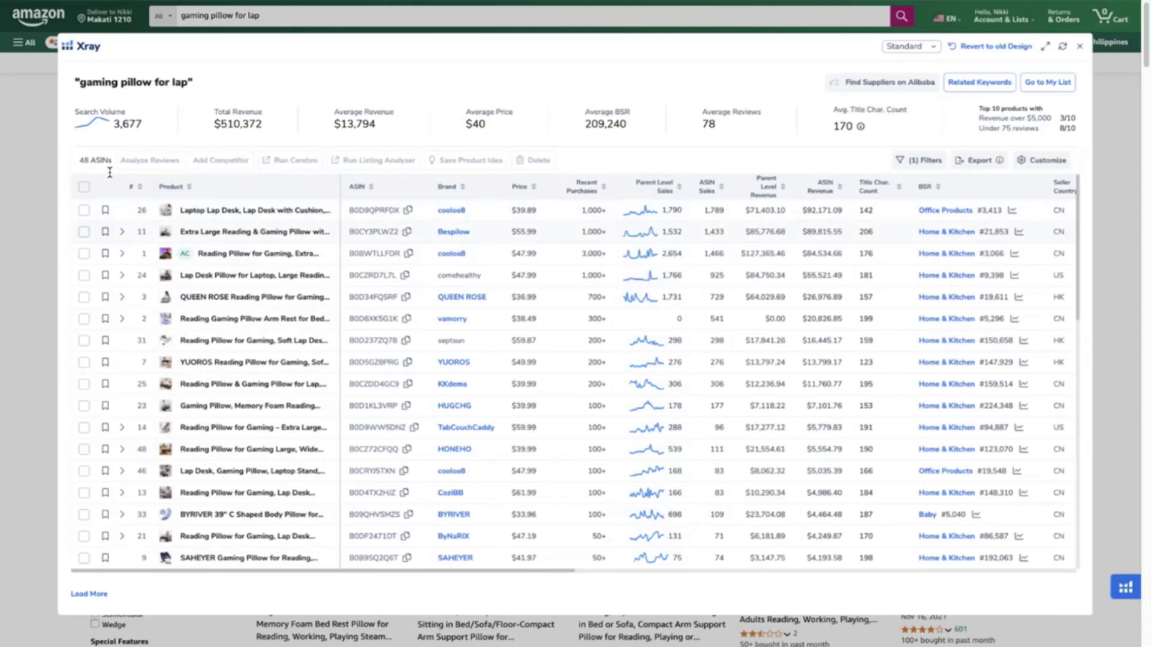
# Step: Deselect the earlier row and tick the septsun and Bespilow pillow listings for Cerebro
pyautogui.click(68, 178)
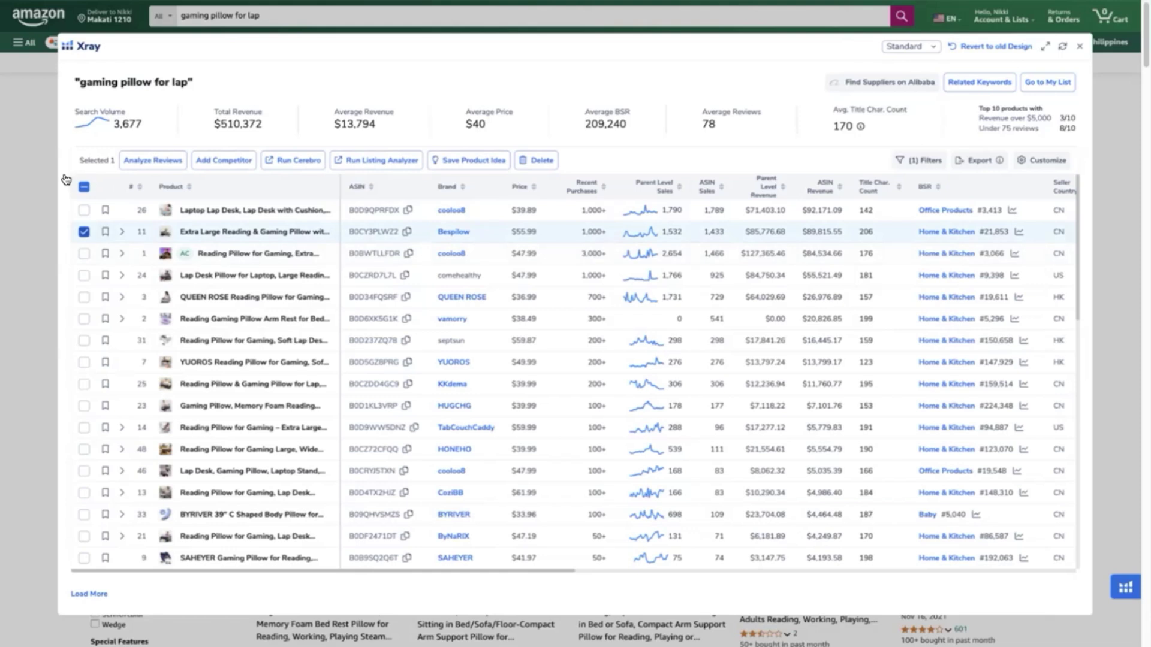
pyautogui.moveTo(123, 235)
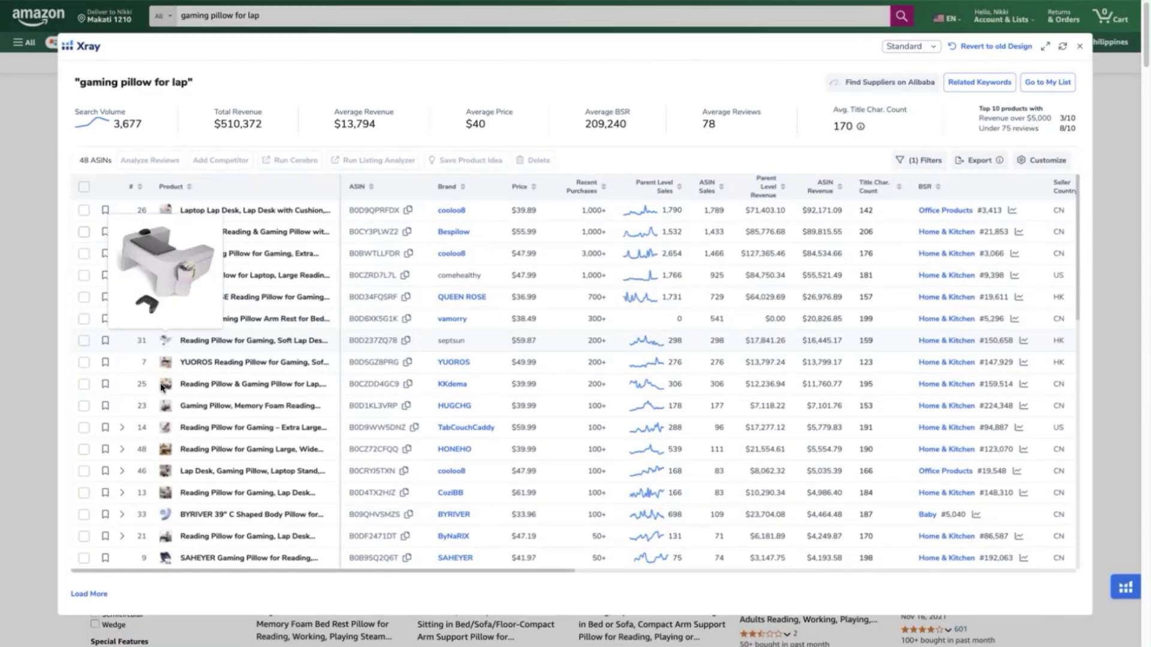
pyautogui.moveTo(165, 407)
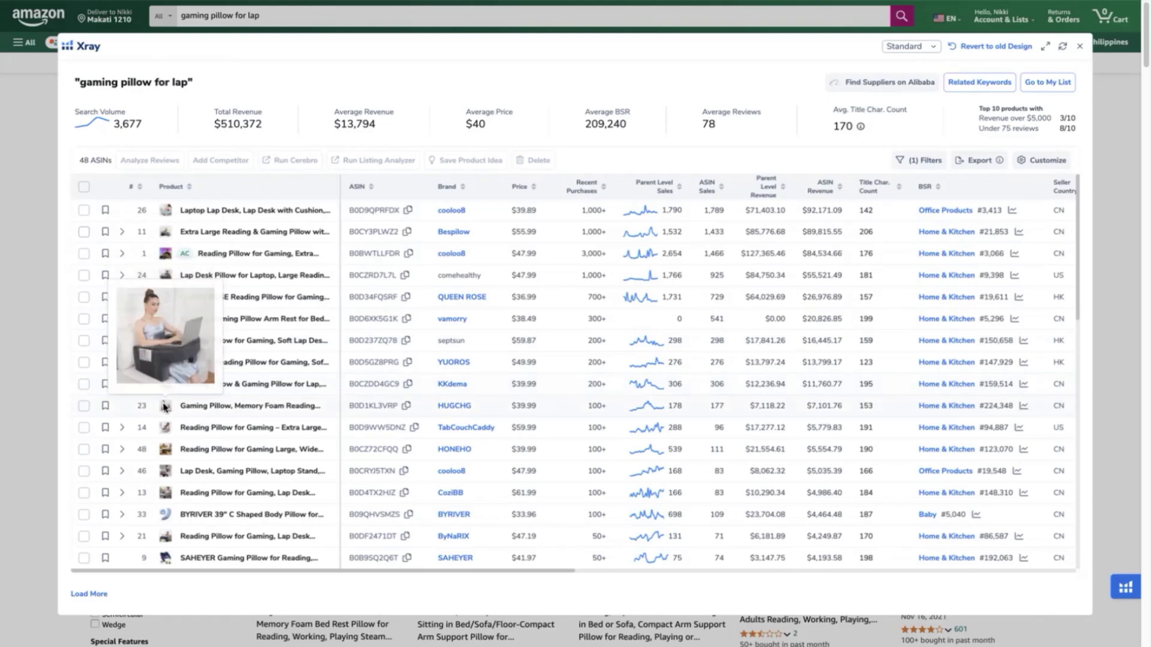
pyautogui.moveTo(166, 430)
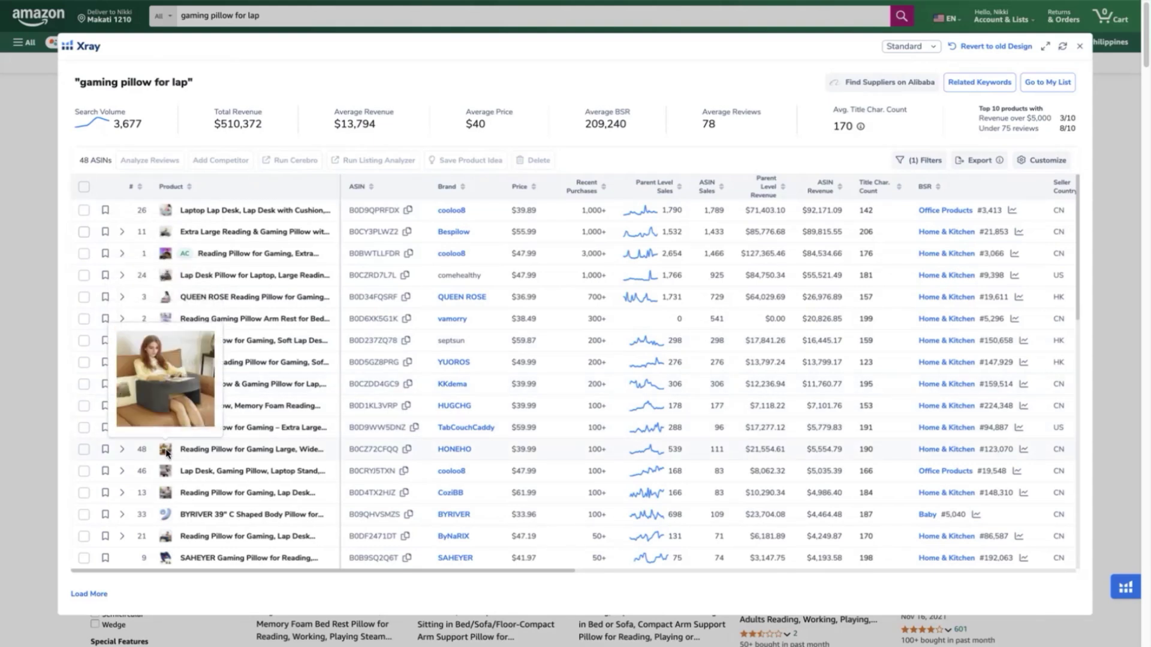
pyautogui.moveTo(160, 321)
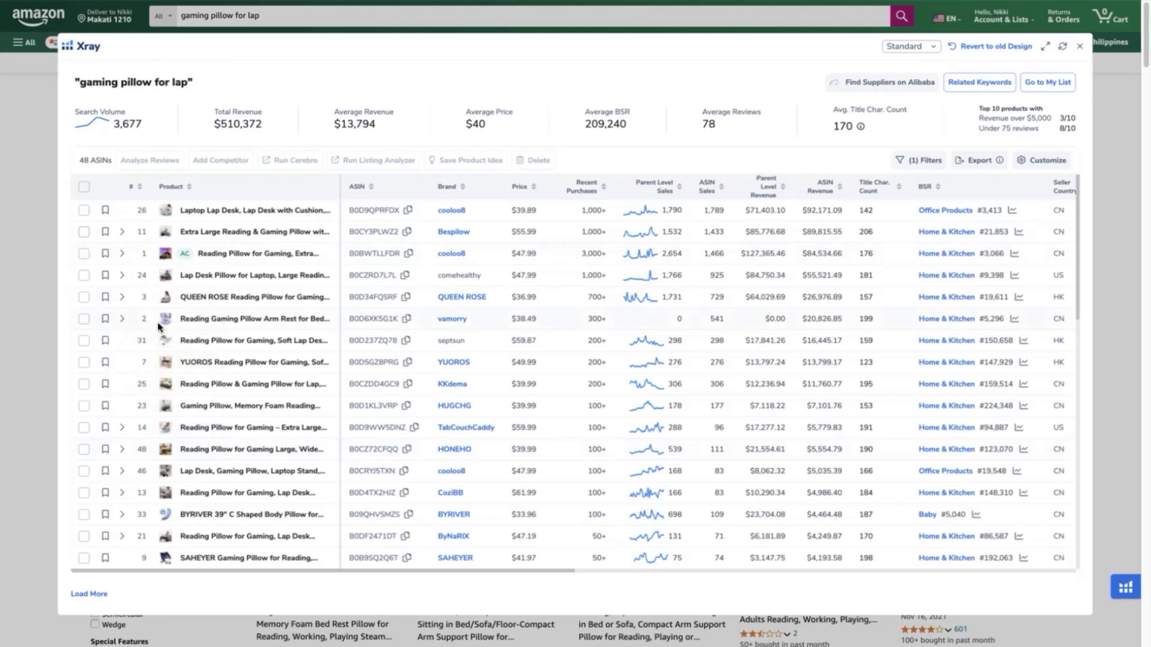
pyautogui.moveTo(163, 343)
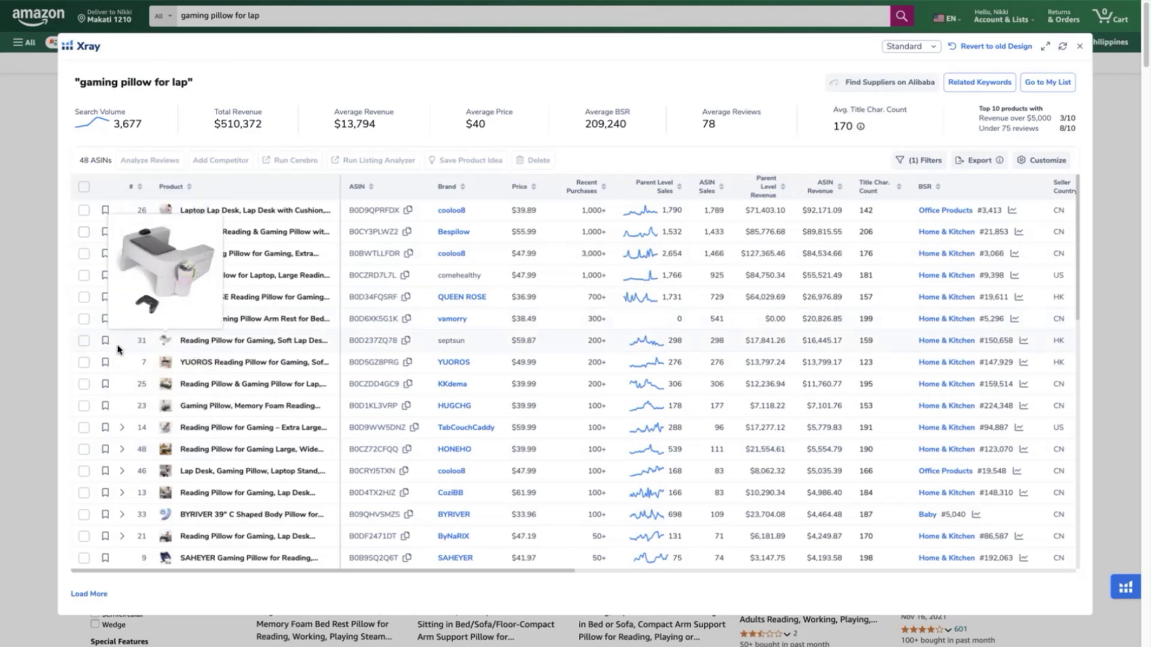
pyautogui.click(84, 341)
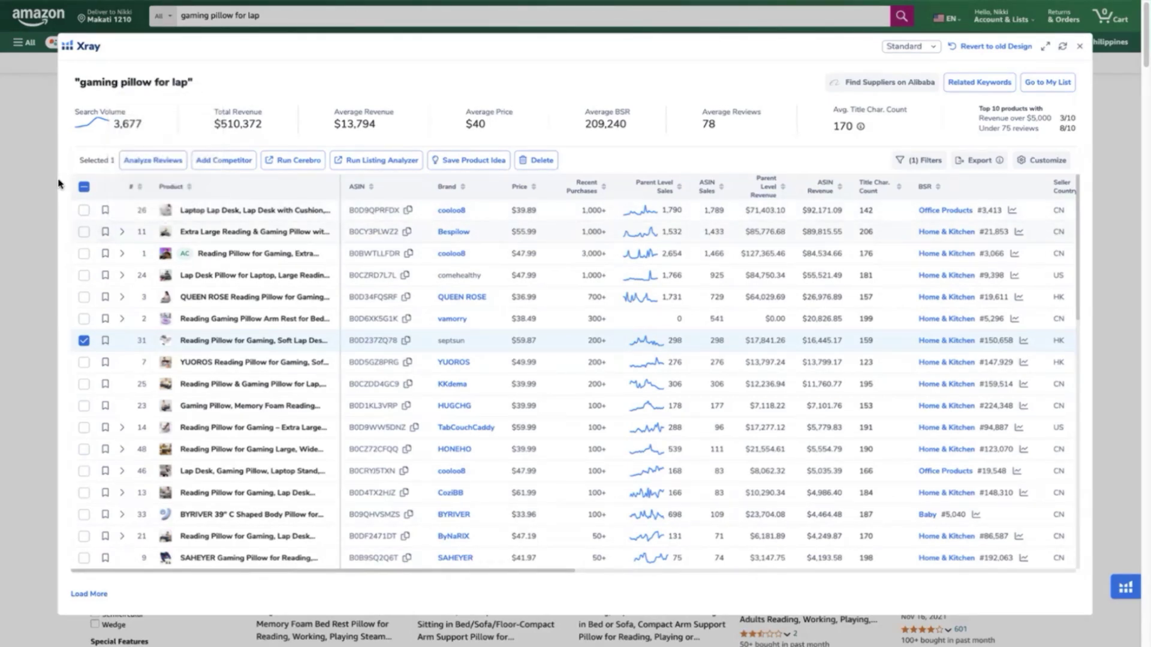
pyautogui.click(84, 231)
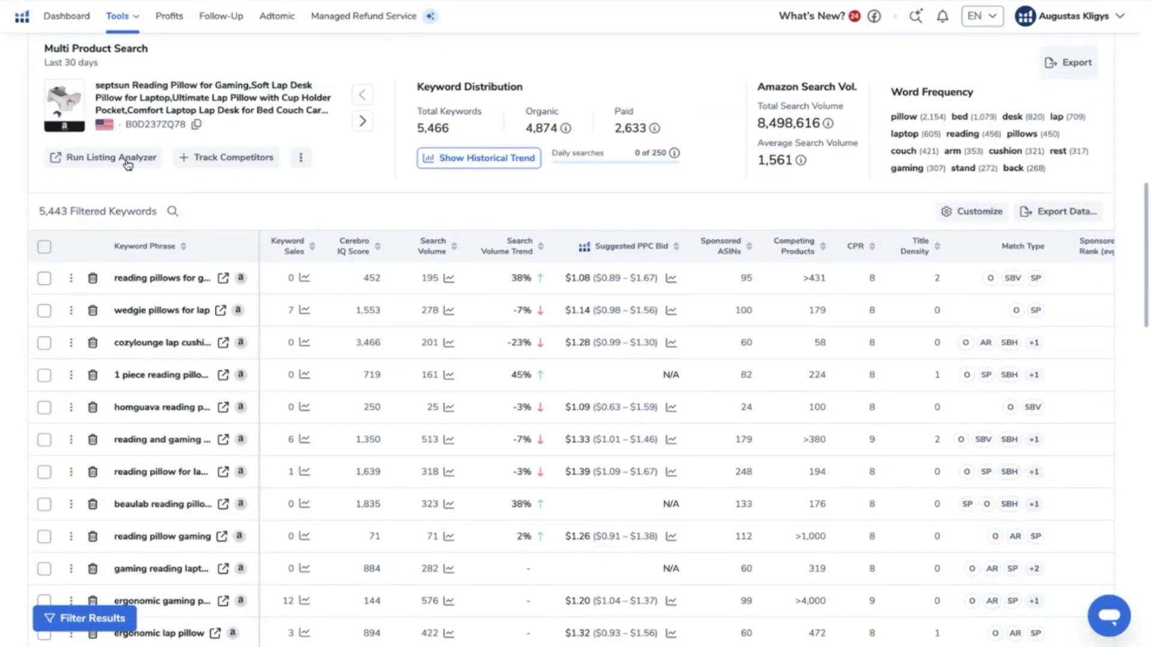
# Step: Scroll through the Cerebro keyword results to review them before filtering
pyautogui.scroll(2, 219, 154)
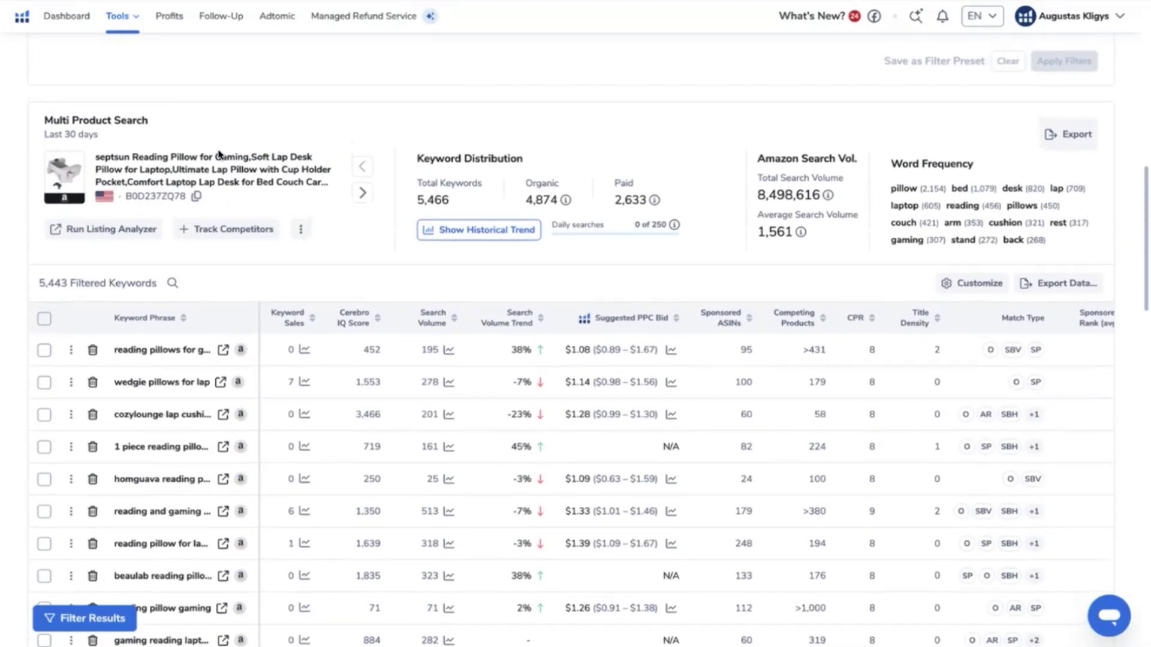
pyautogui.scroll(5, 219, 155)
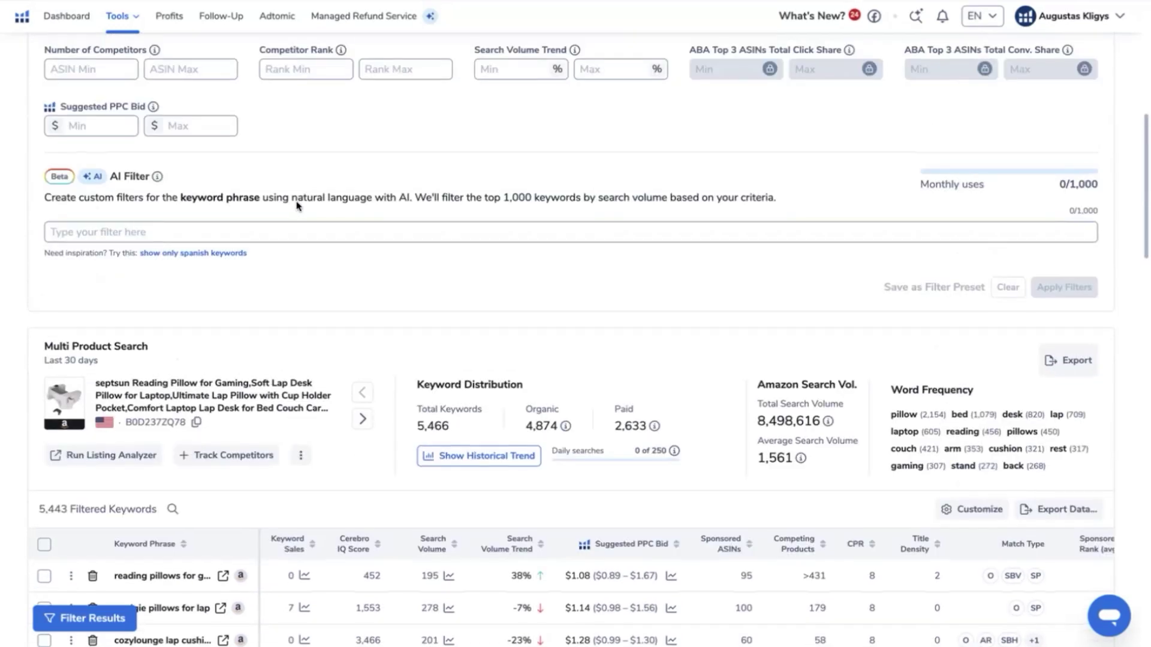
pyautogui.scroll(-1, 347, 360)
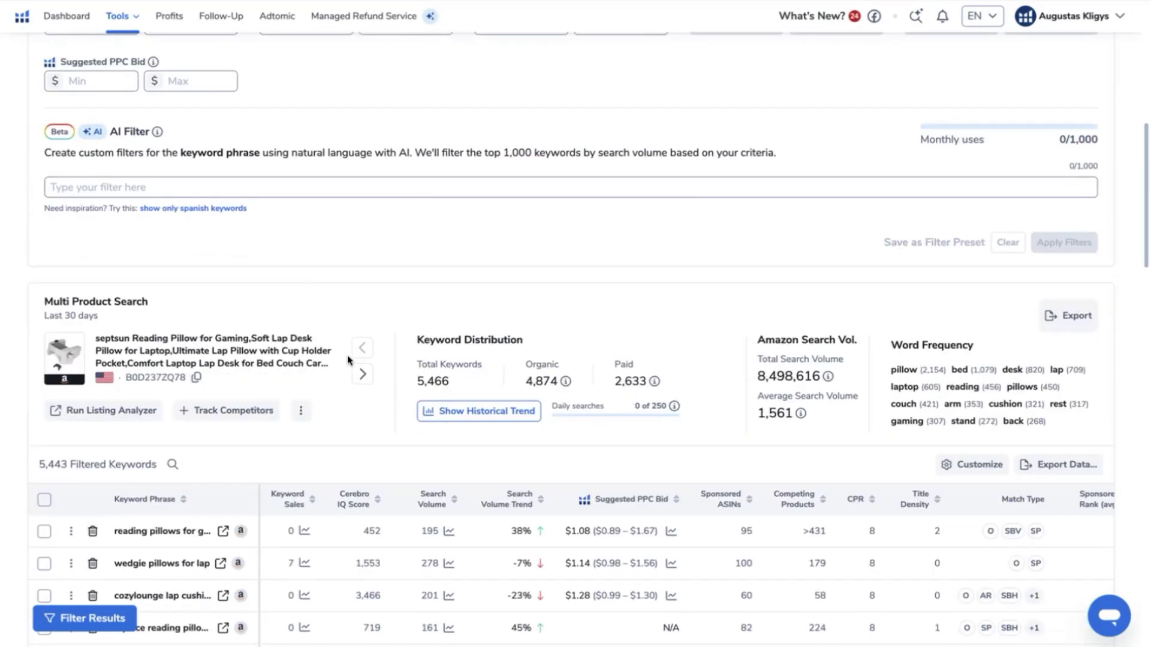
pyautogui.scroll(10, 474, 204)
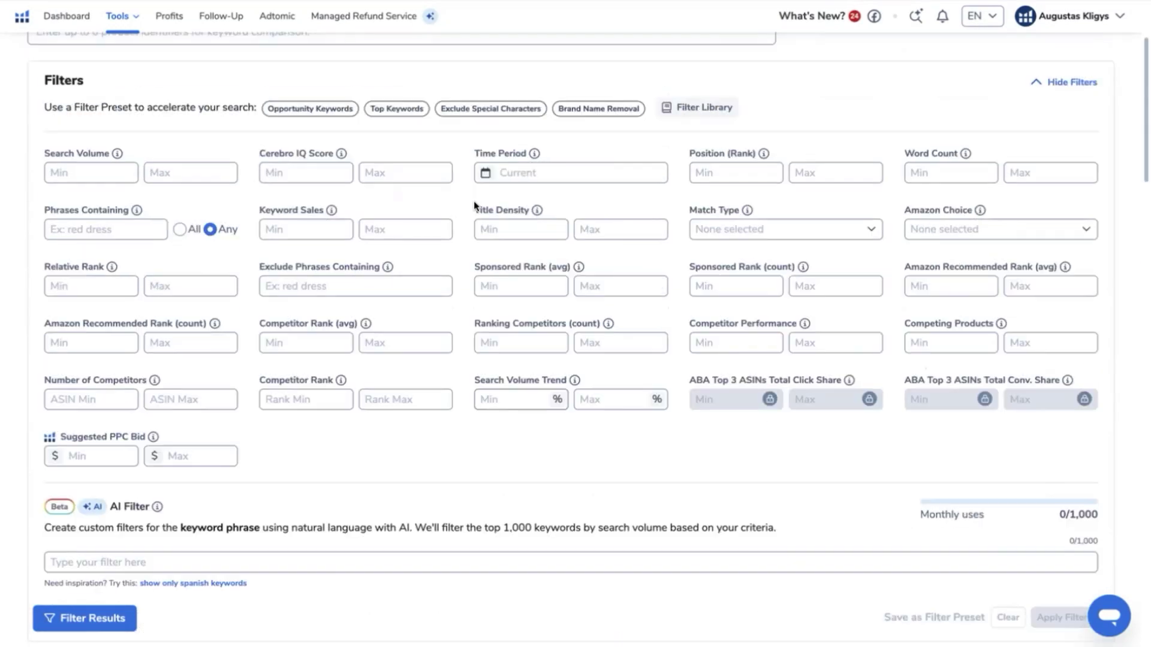
pyautogui.scroll(1, 474, 200)
pyautogui.scroll(-3, 406, 200)
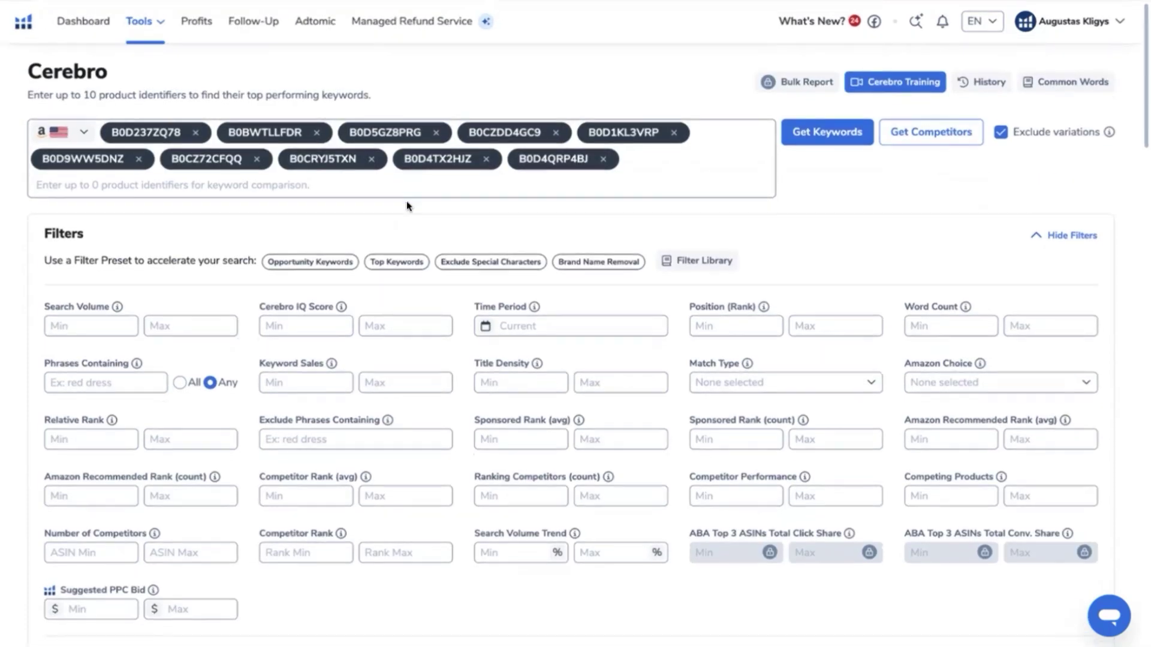
pyautogui.scroll(-7, 408, 203)
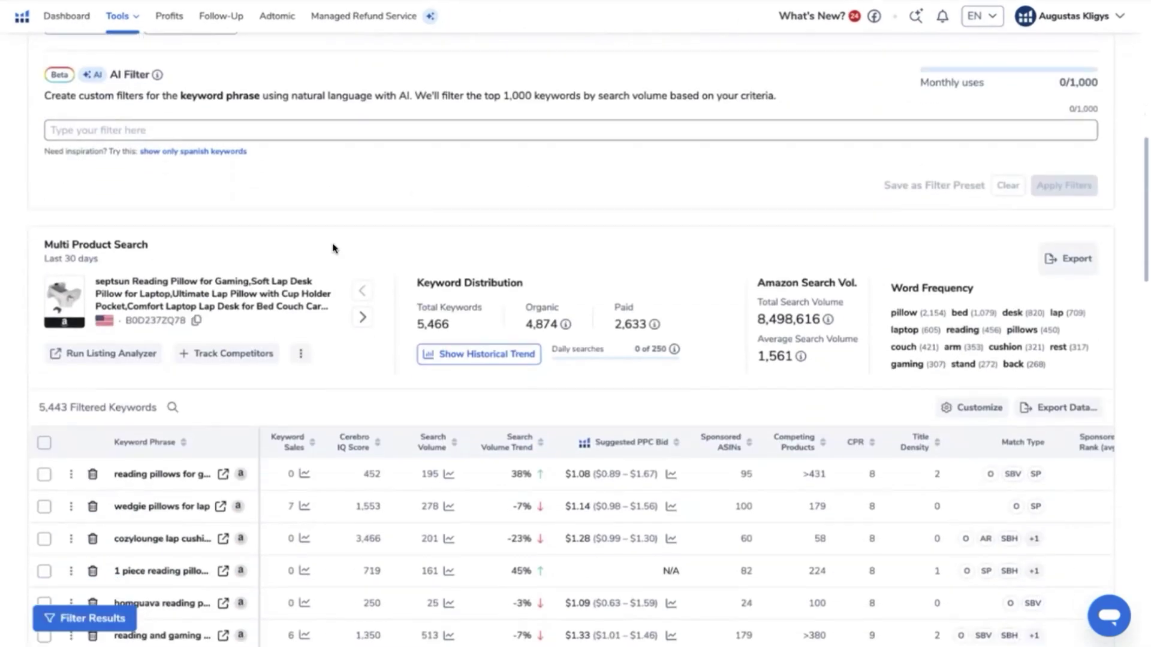
pyautogui.scroll(-4, 162, 321)
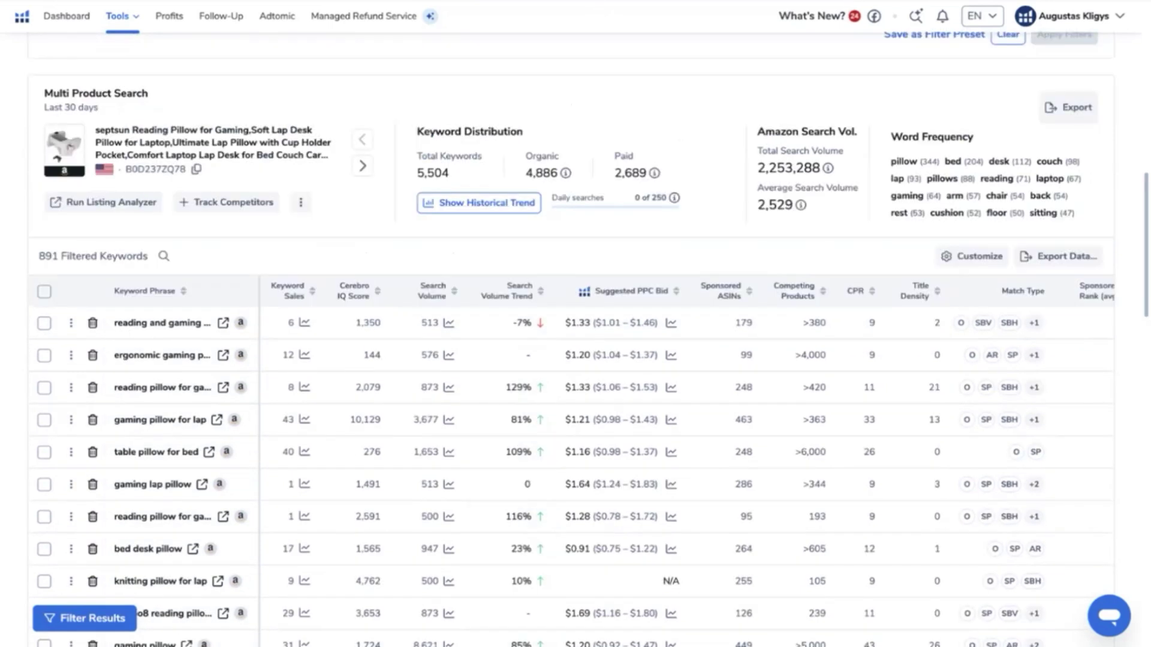
pyautogui.scroll(15, 87, 245)
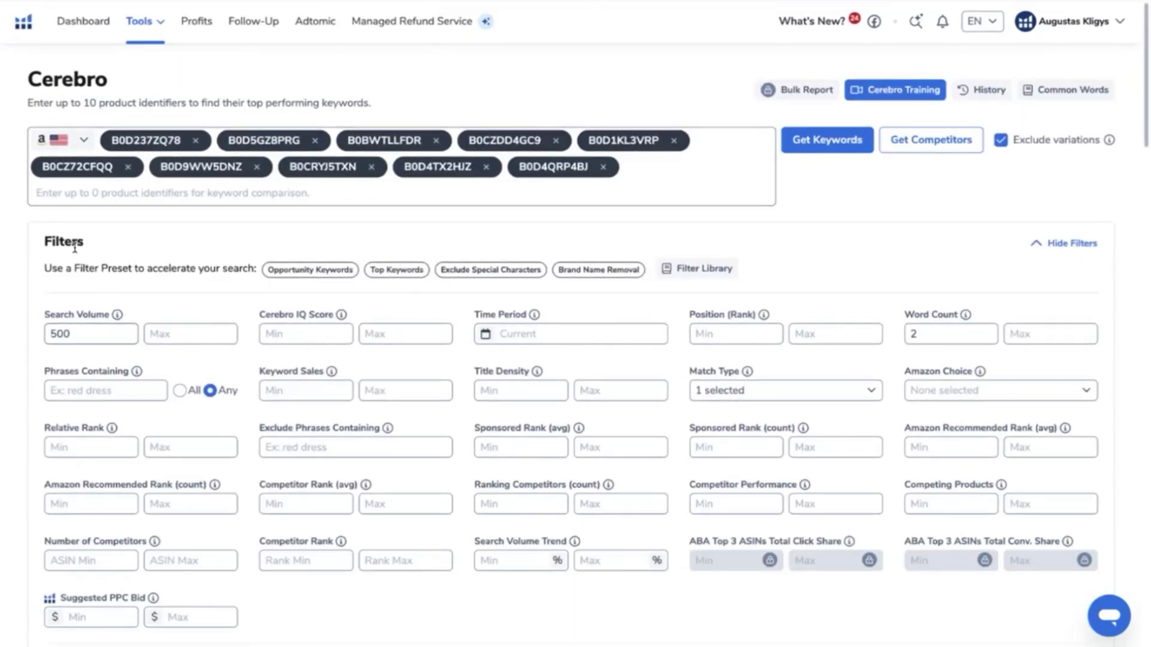
# Step: Set Search Volume minimum 500, Word Count minimum 2 and Organic match type
pyautogui.press('Tab')
pyautogui.hotkey('ctrl', 'a')
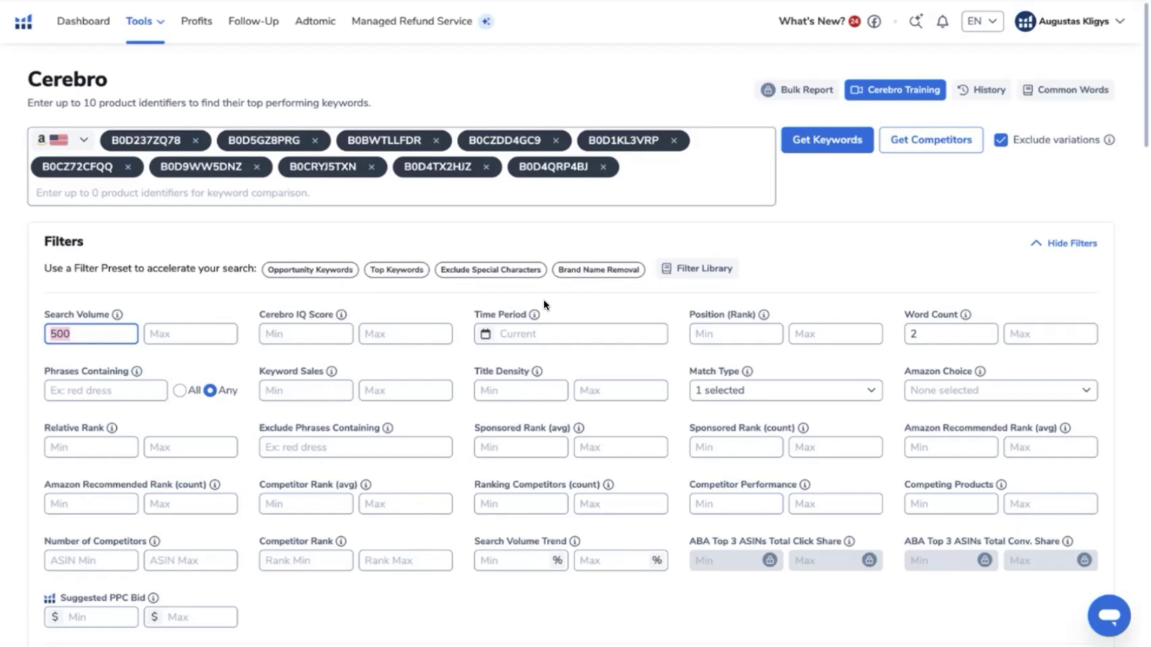
pyautogui.click(628, 285)
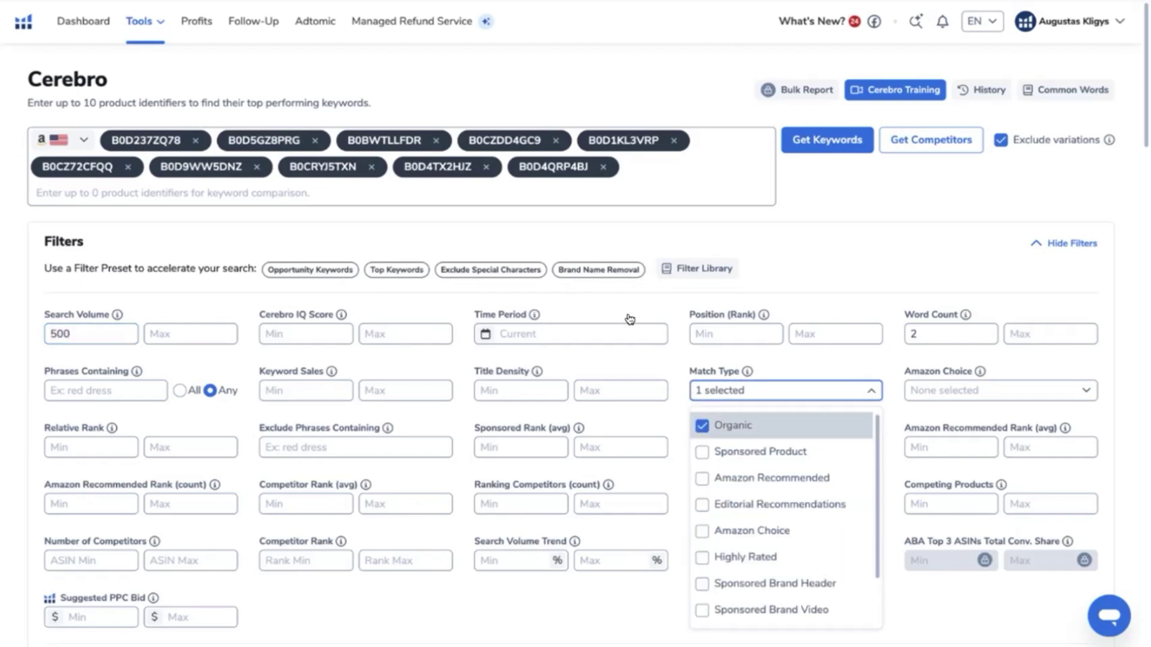
pyautogui.press('Tab')
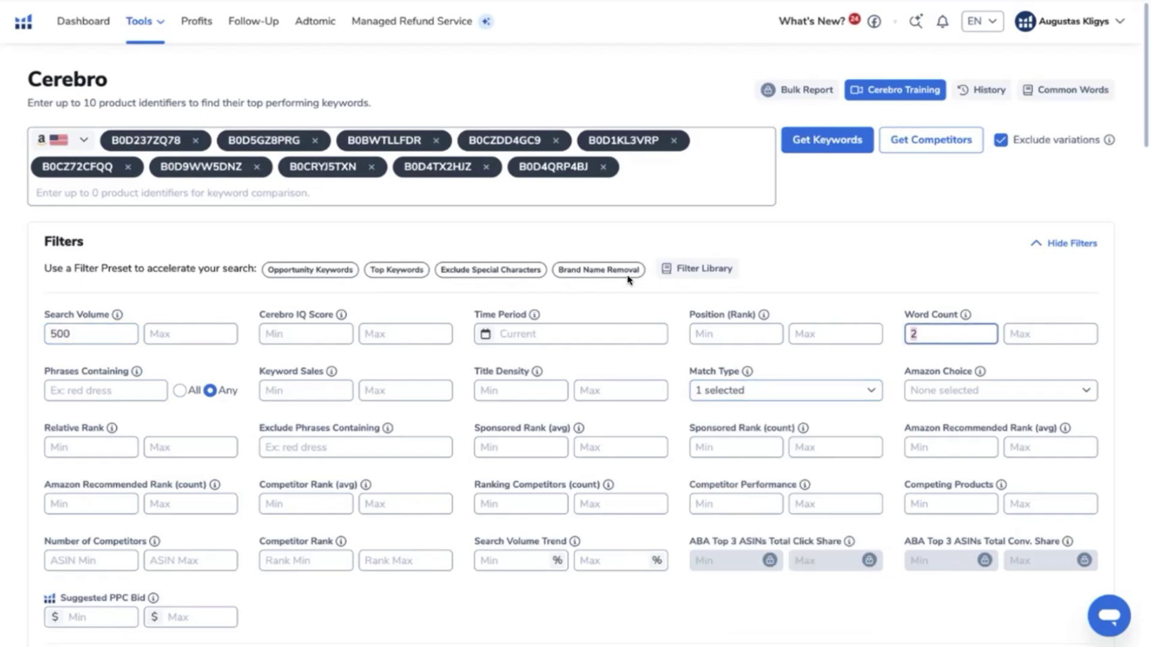
pyautogui.scroll(-15, 627, 277)
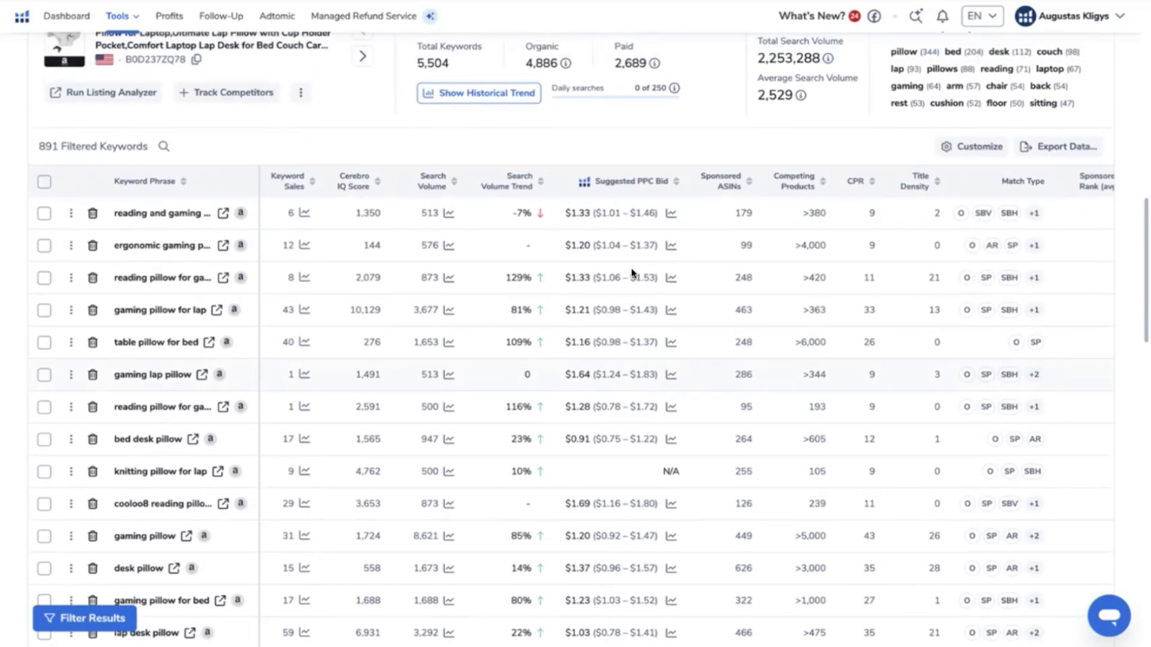
# Step: Export the 891 filtered keywords as an XLSX file and open it in Google Sheets
pyautogui.moveTo(152, 111); pyautogui.dragTo(36, 113)
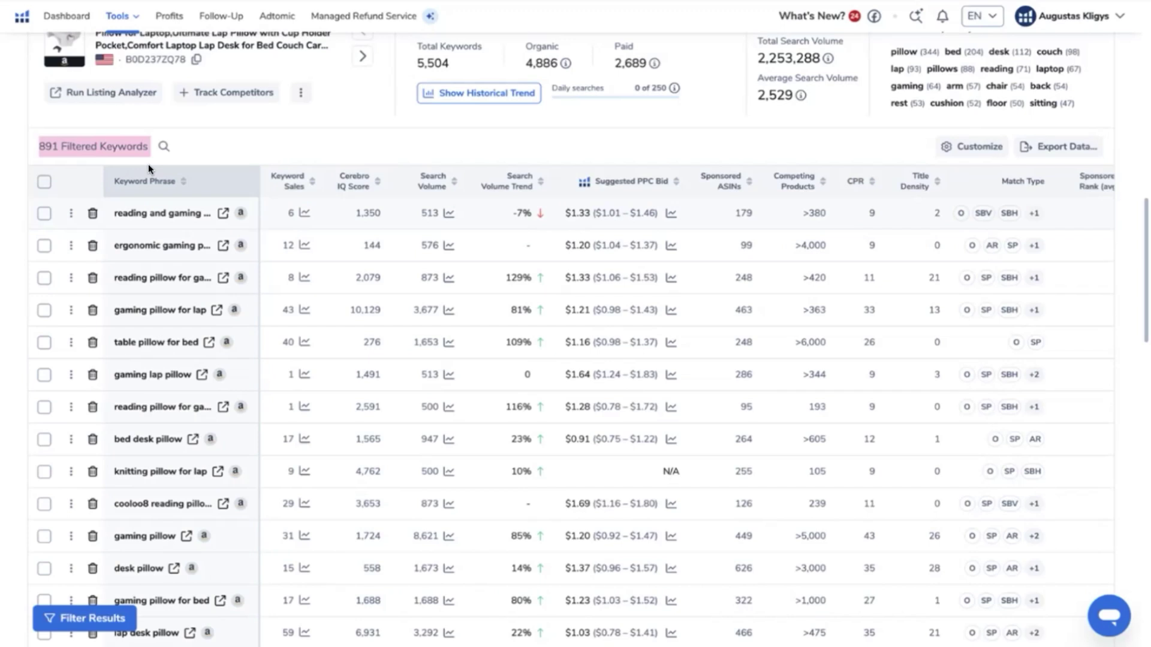
pyautogui.scroll(-1, 148, 164)
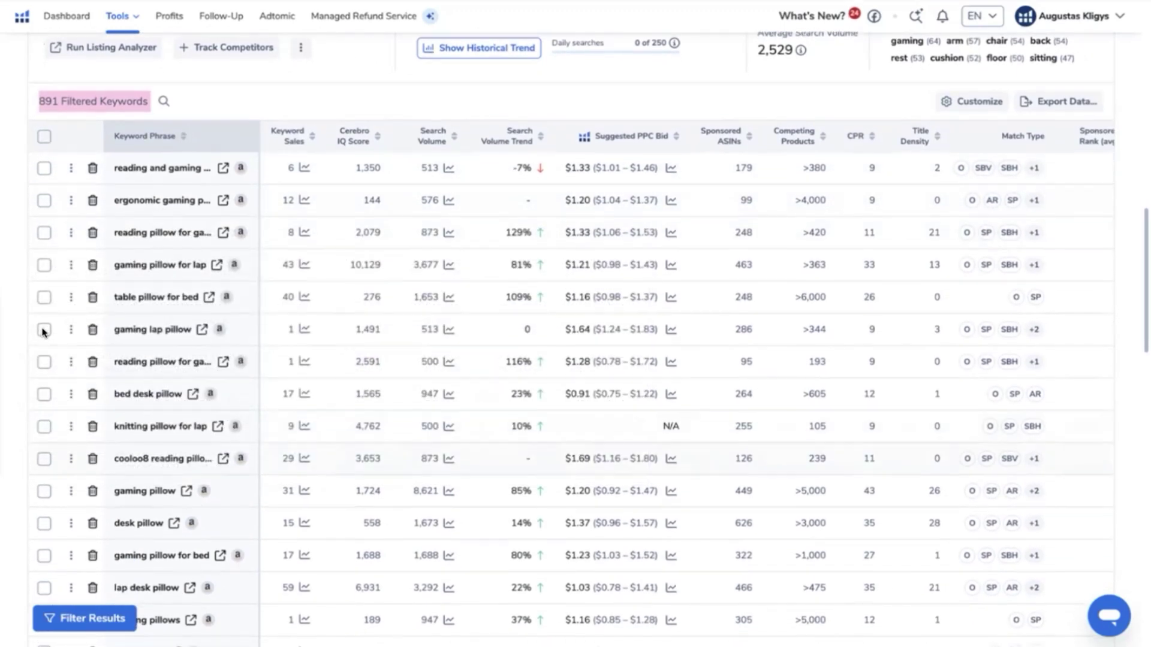
pyautogui.scroll(-3, 42, 331)
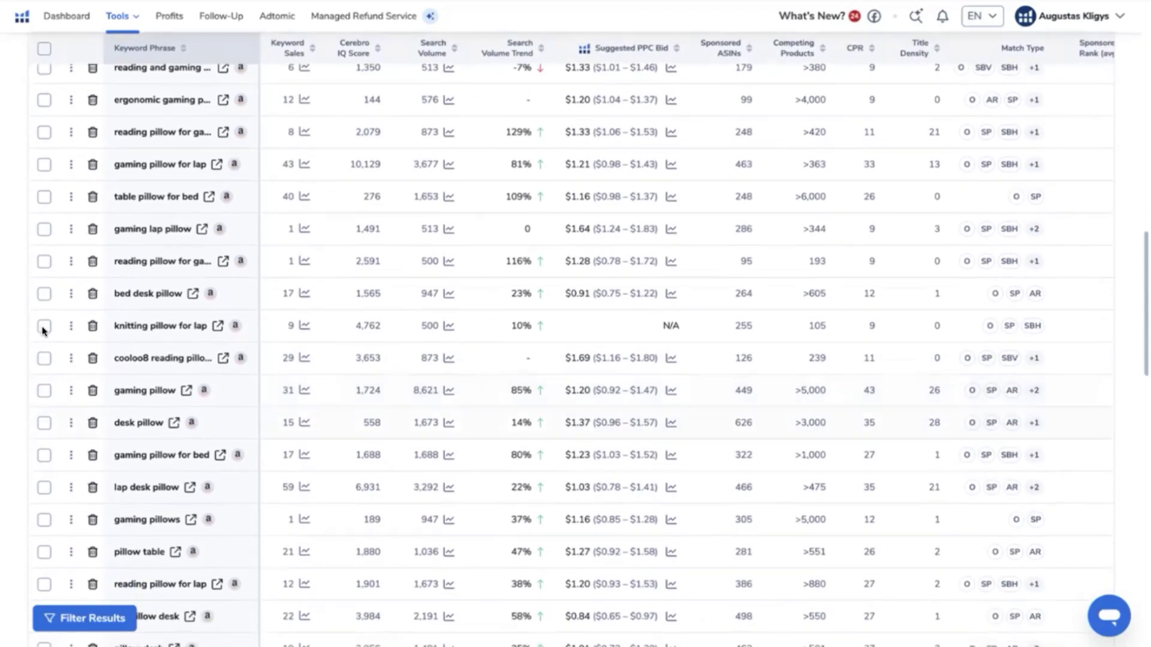
pyautogui.scroll(-6, 42, 331)
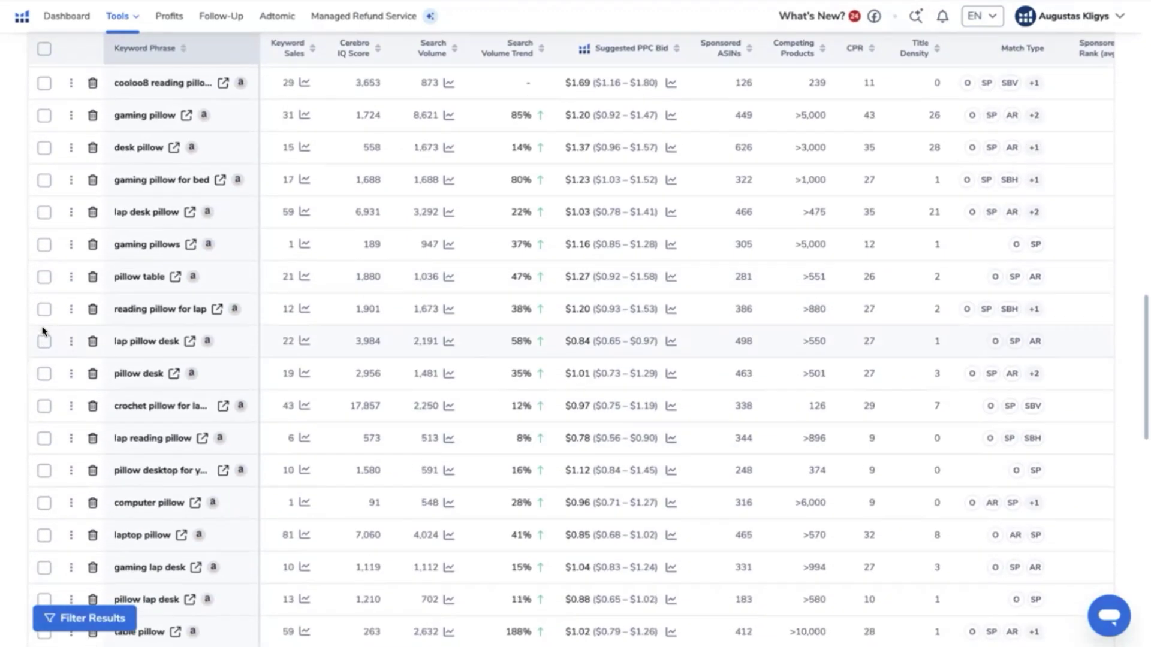
pyautogui.scroll(-2, 42, 331)
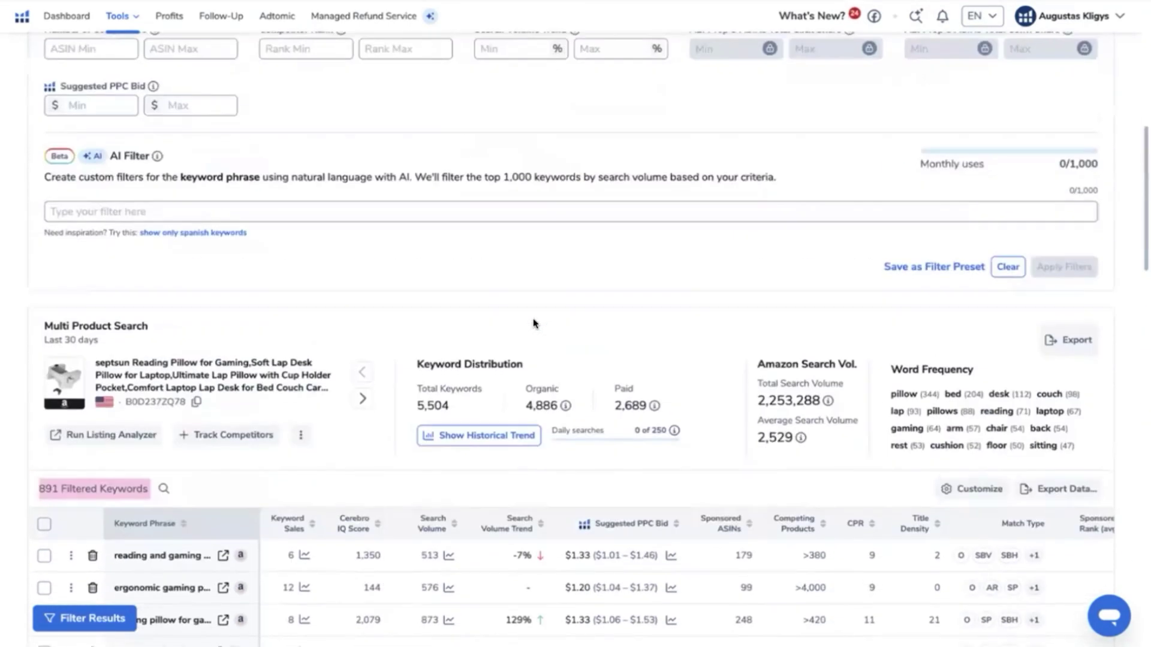
pyautogui.click(1057, 494)
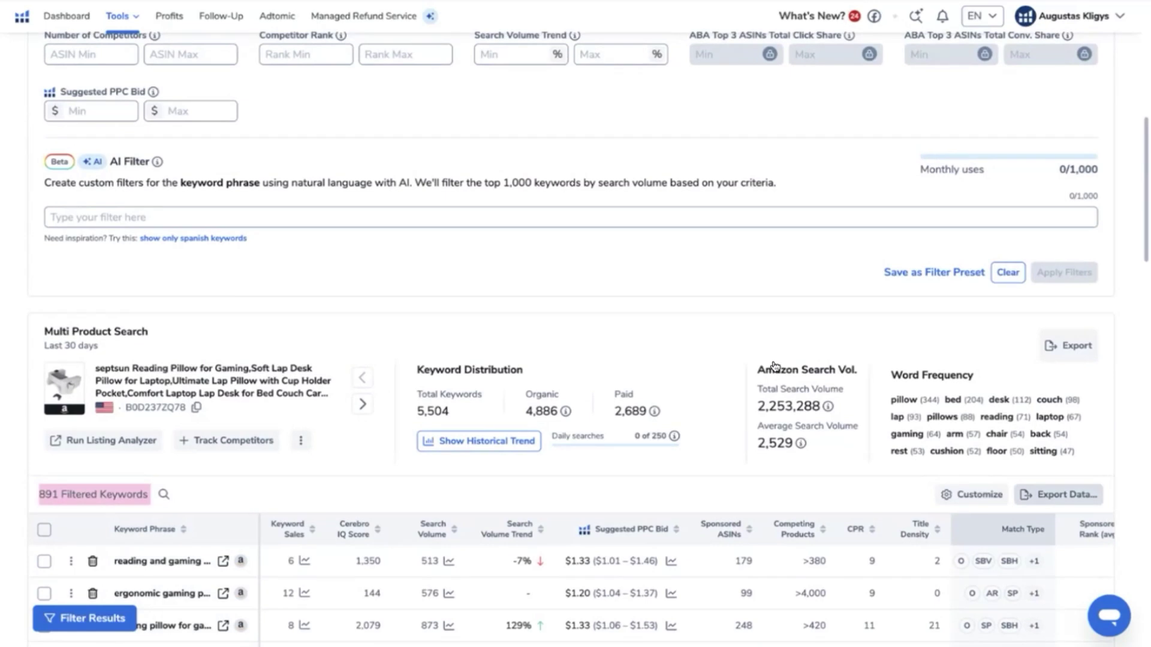
pyautogui.press('Down')
pyautogui.press('Down')
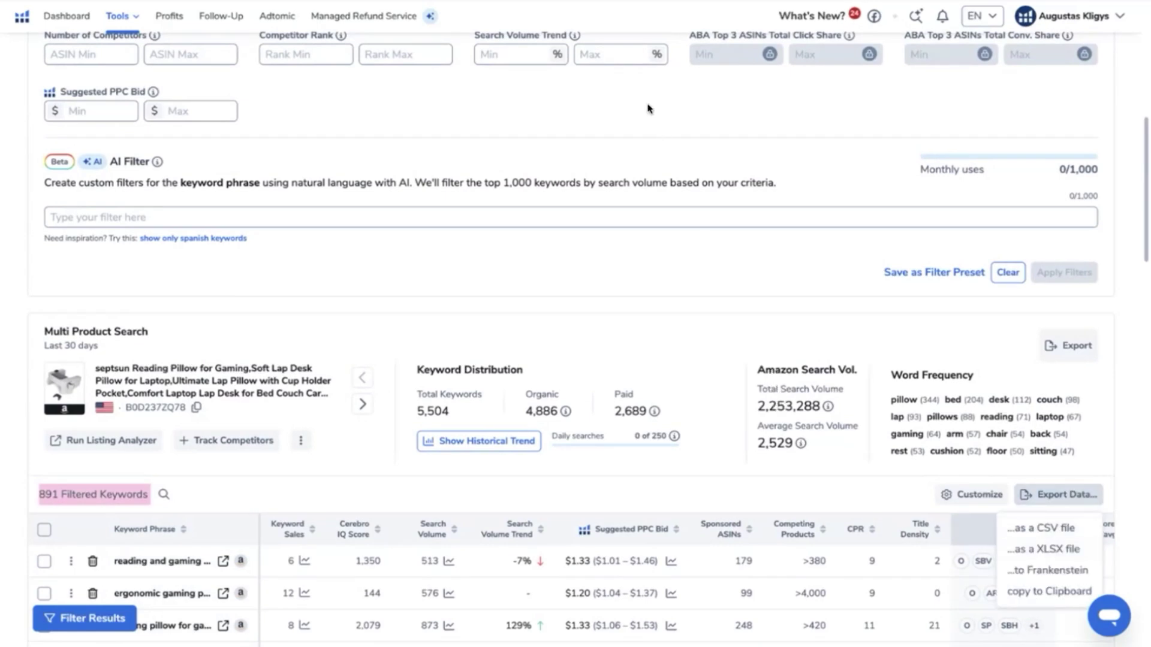
pyautogui.scroll(-1, 650, 108)
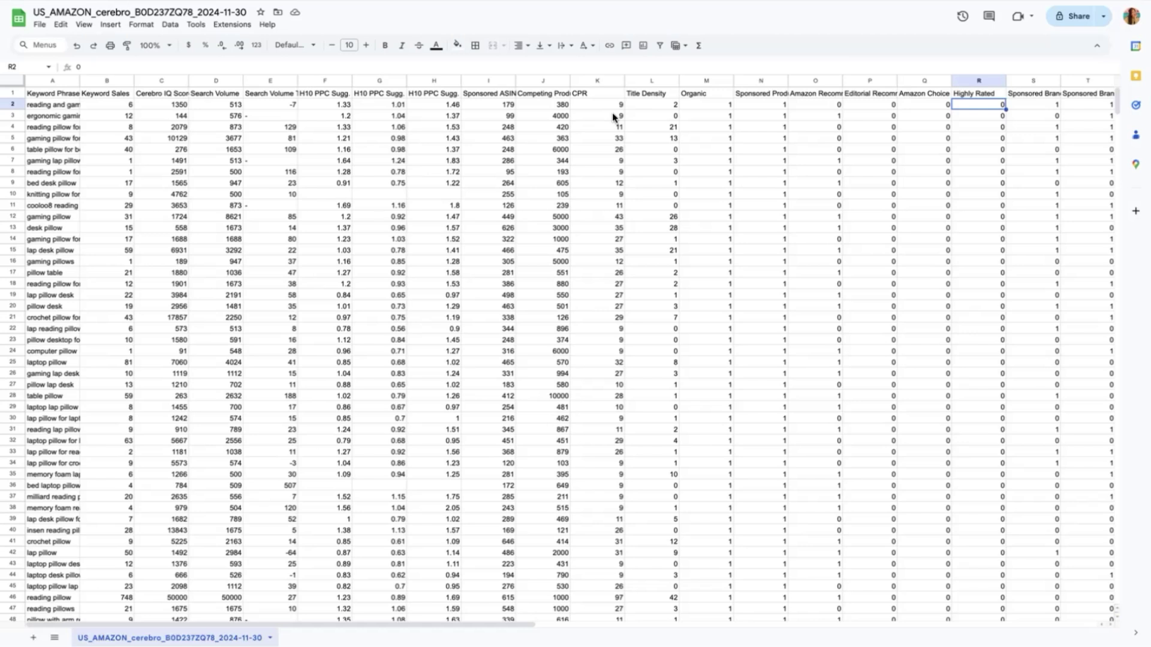
# Step: Review the export's Search Volume and competitor ASIN columns B0D5GZ8PRG, B0BWTLLFDR and B0D1KL3VRP
pyautogui.click(204, 80)
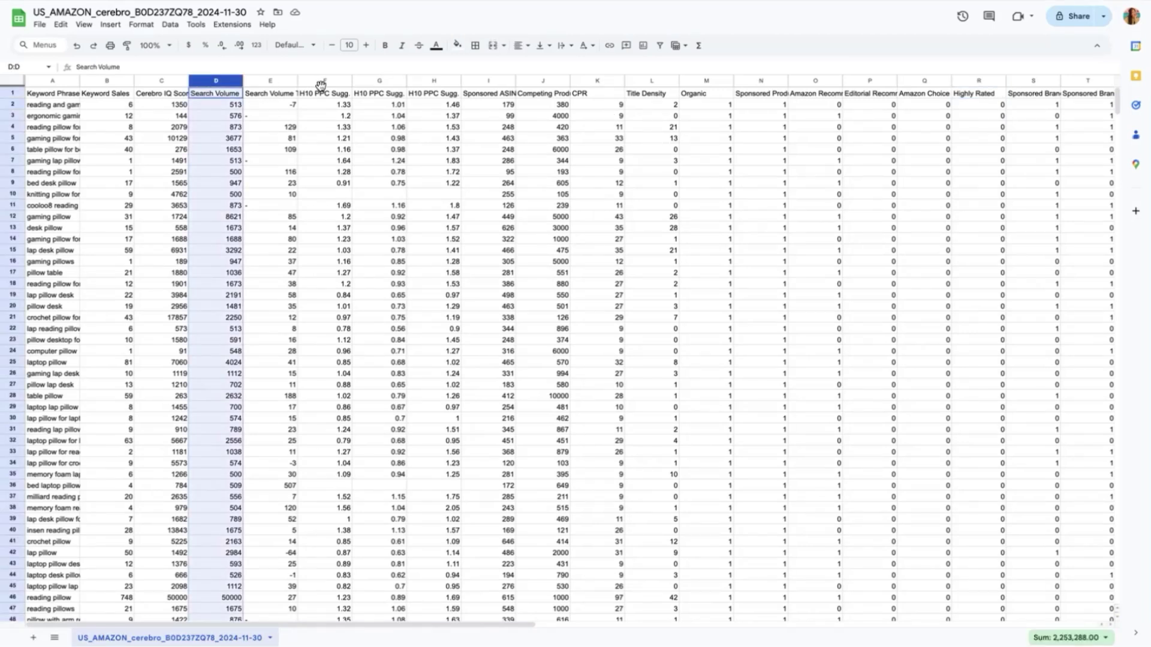
pyautogui.click(342, 80)
pyautogui.hotkey('ctrl', 'Right')
pyautogui.press('Right')
pyautogui.press('Right')
pyautogui.press('Right')
pyautogui.press('Right')
pyautogui.press('Right')
pyautogui.press('Right')
pyautogui.press('Right')
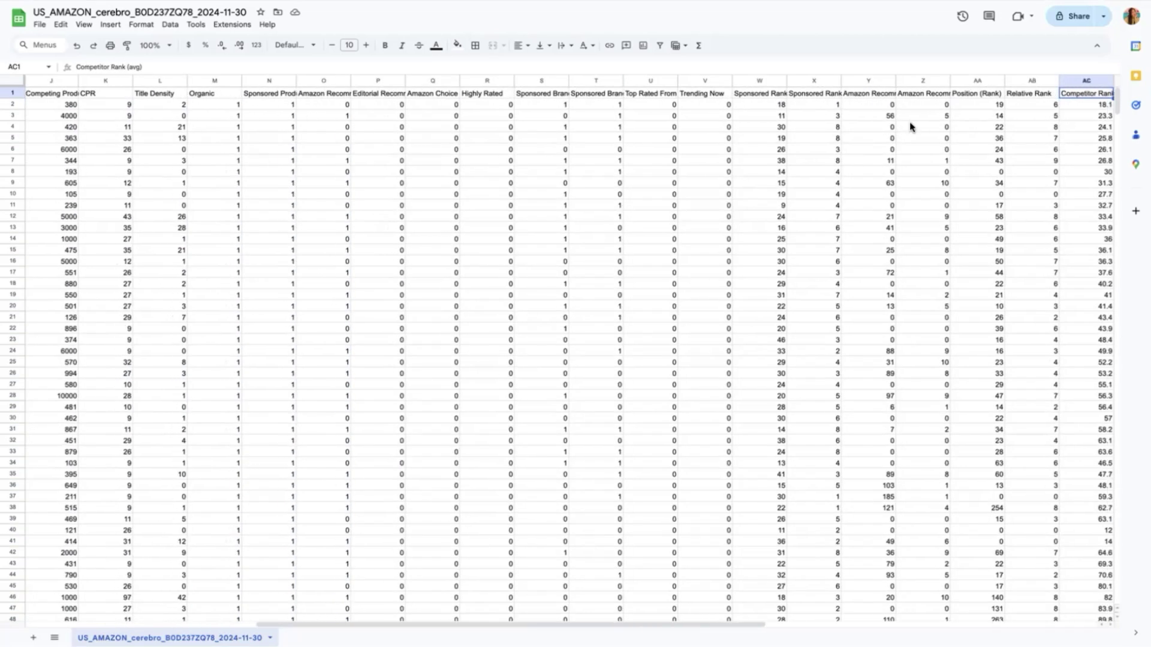
pyautogui.press('Right')
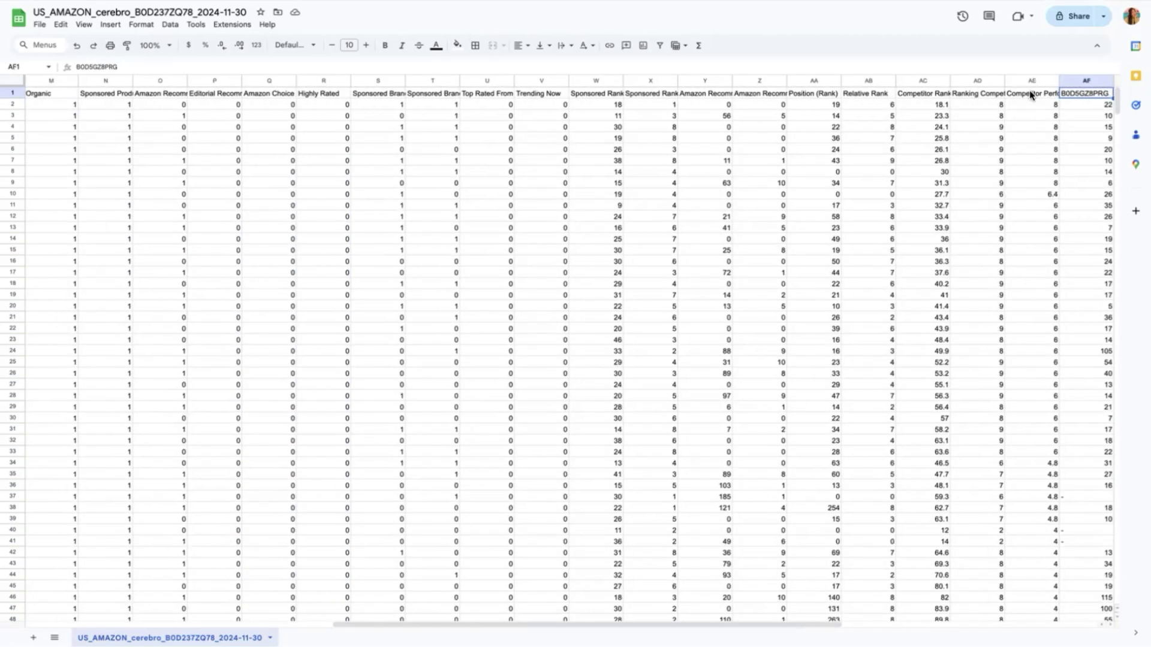
pyautogui.press('Right')
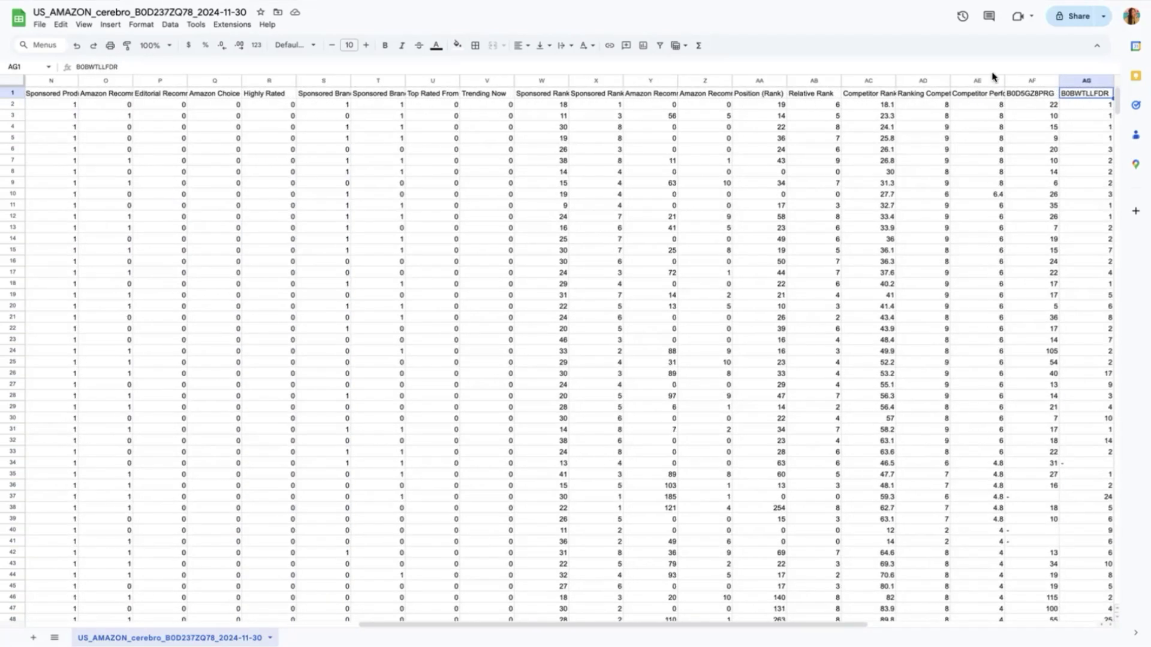
pyautogui.press('Right')
pyautogui.press('Right')
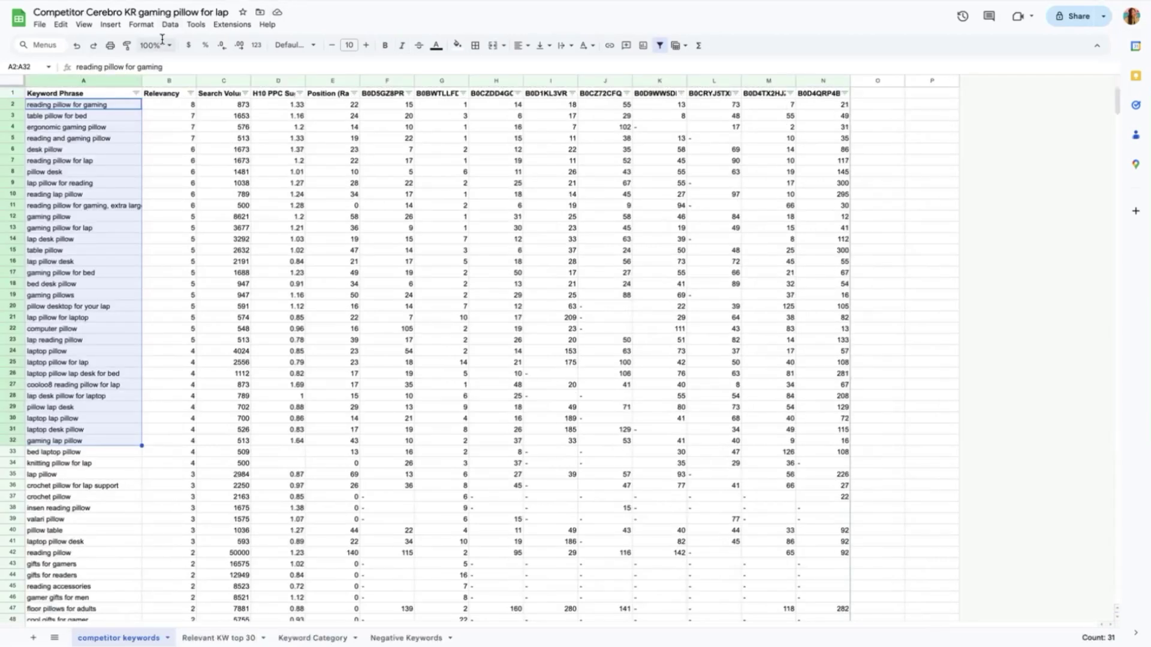
# Step: In the Competitor Cerebro KR workbook, inspect the B5 relevancy formula and the volume, bid and rank columns
pyautogui.click(173, 138)
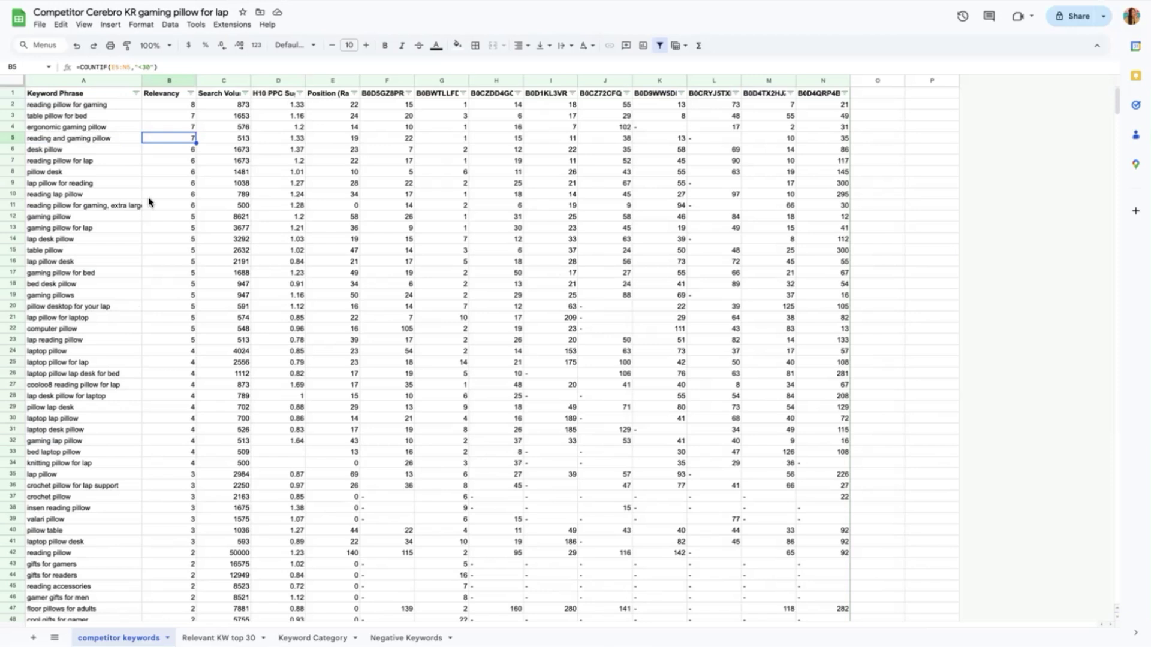
pyautogui.click(228, 80)
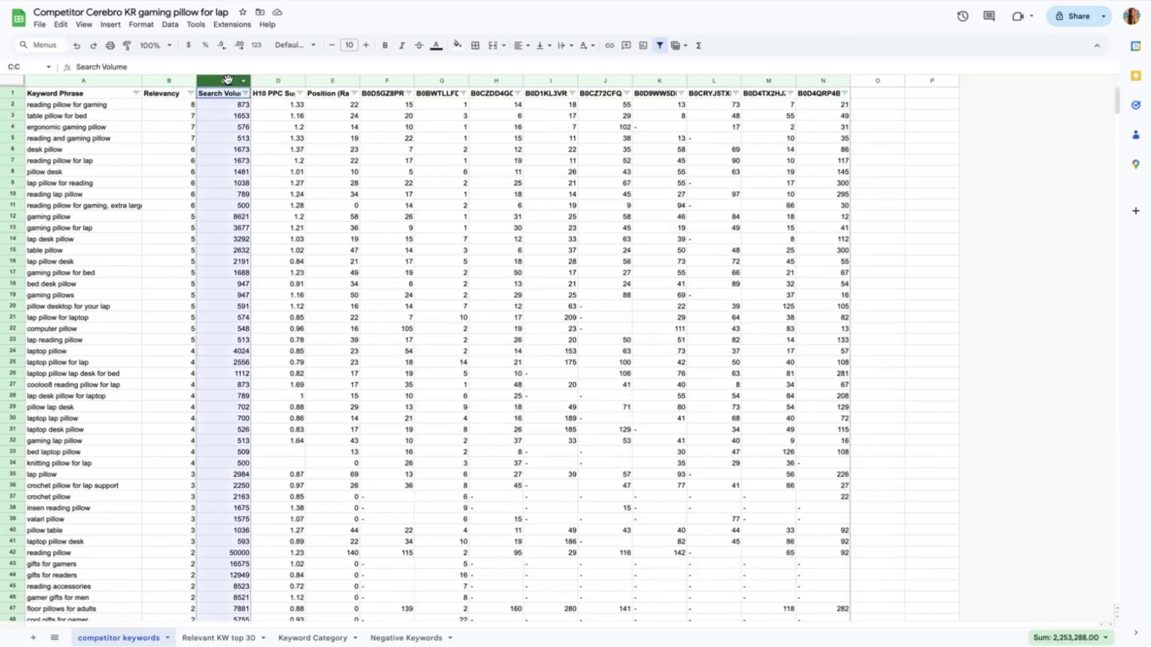
pyautogui.click(282, 80)
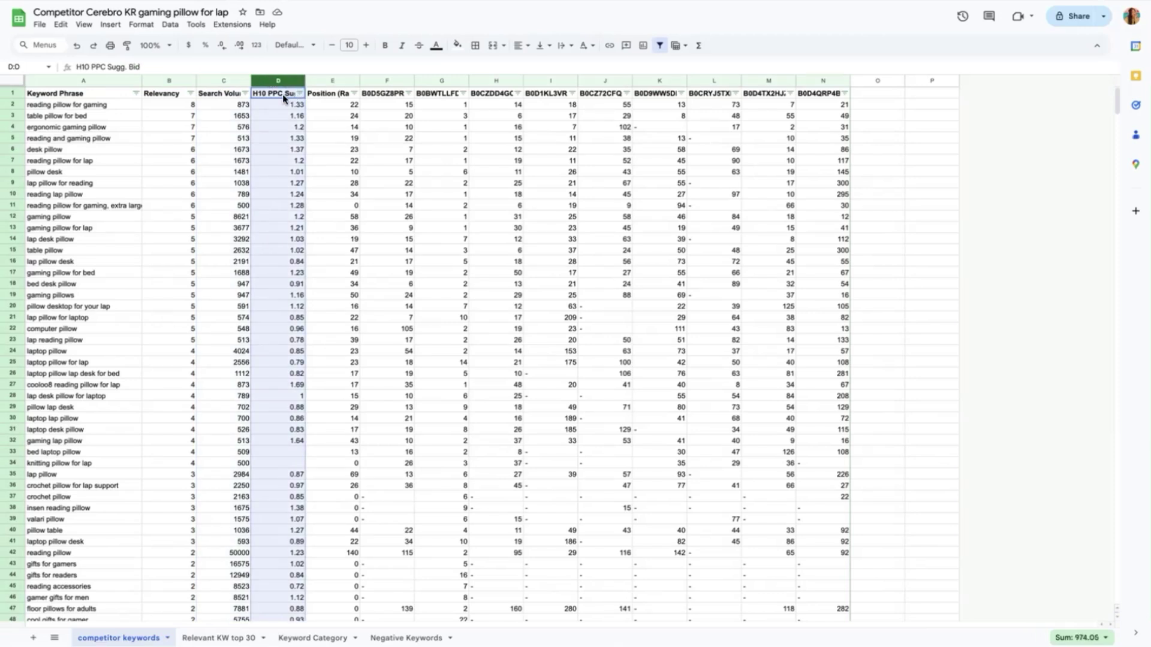
pyautogui.click(331, 81)
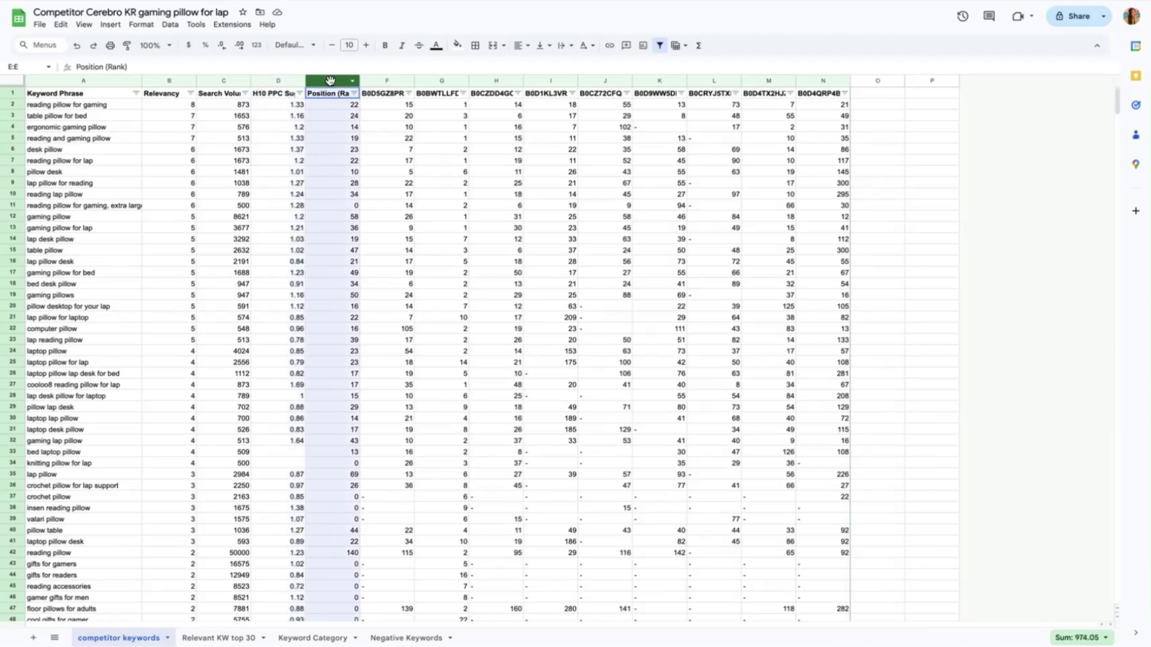
pyautogui.moveTo(330, 81); pyautogui.dragTo(830, 111)
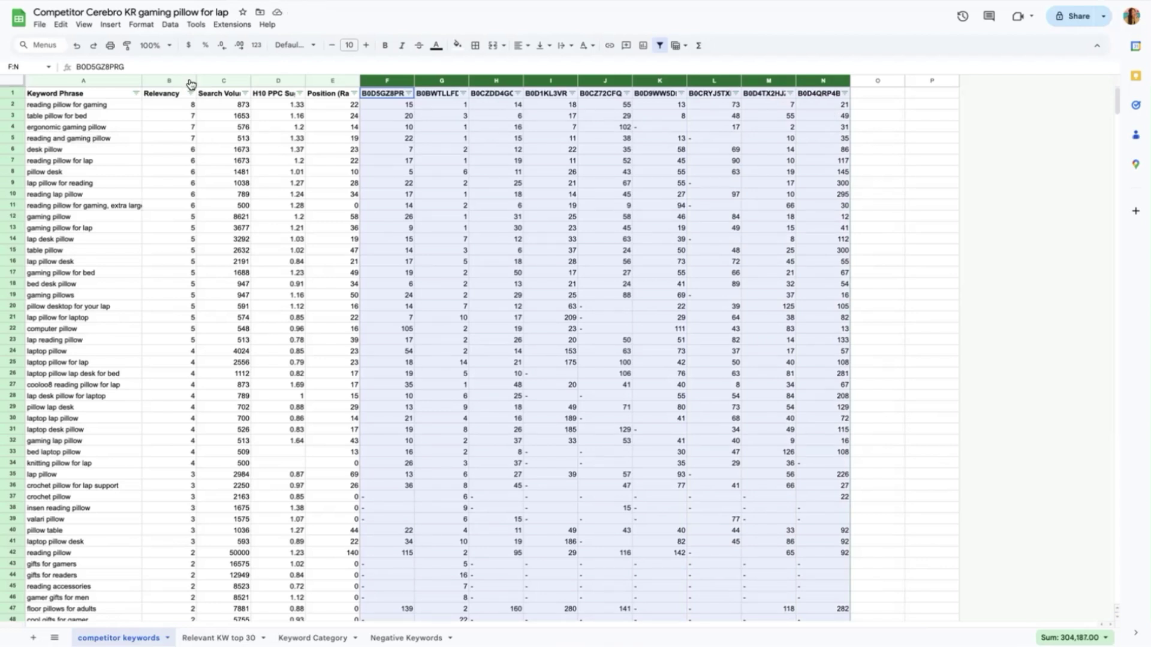
pyautogui.click(154, 79)
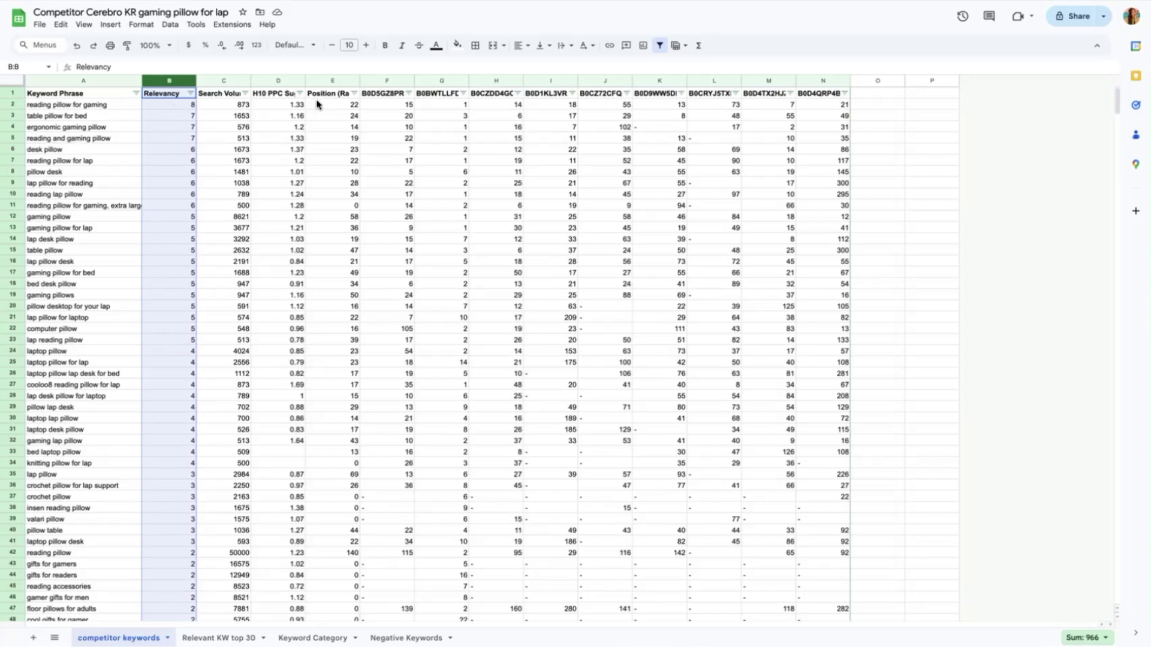
pyautogui.moveTo(316, 104); pyautogui.dragTo(810, 107)
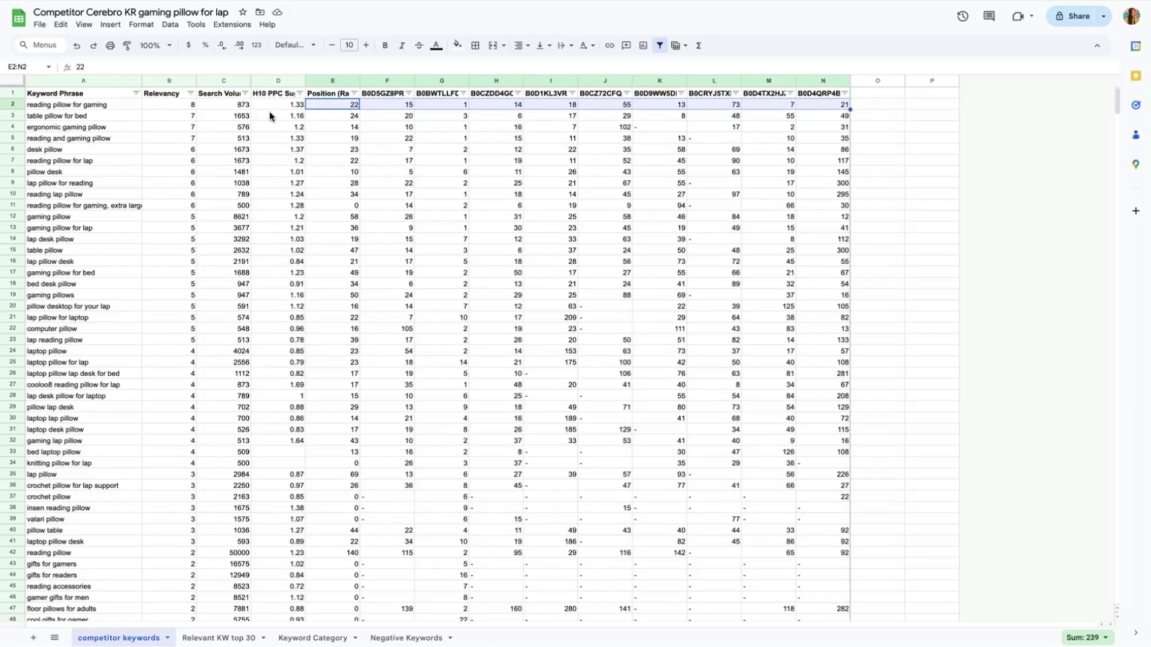
pyautogui.click(177, 105)
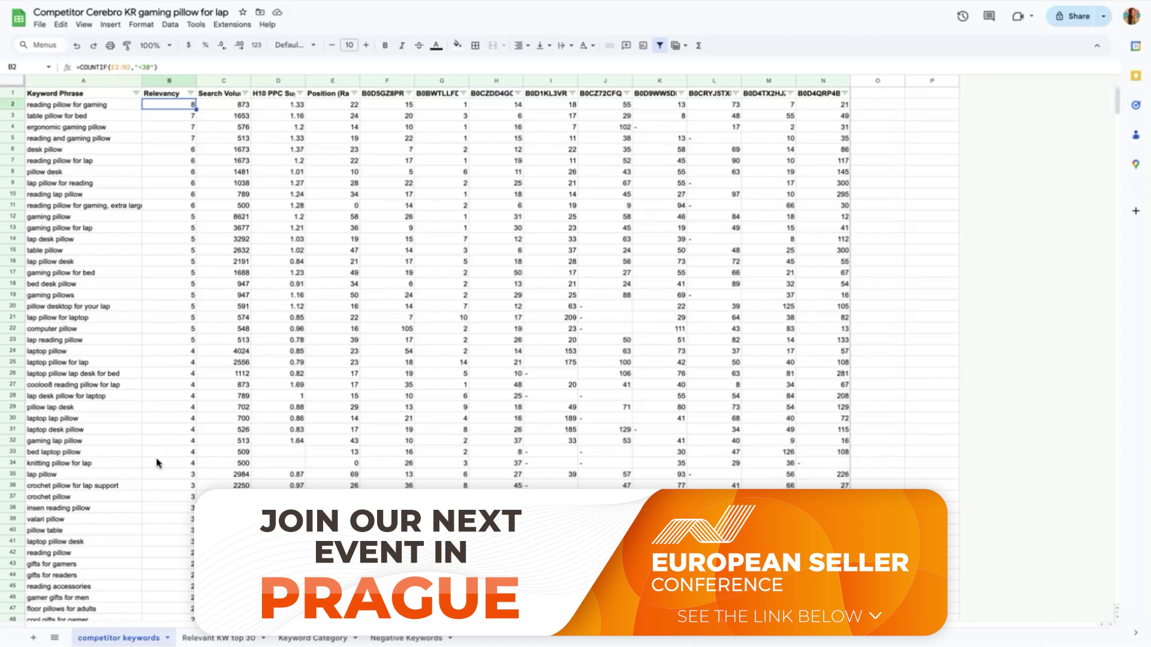
pyautogui.moveTo(5, 462); pyautogui.dragTo(22, 105)
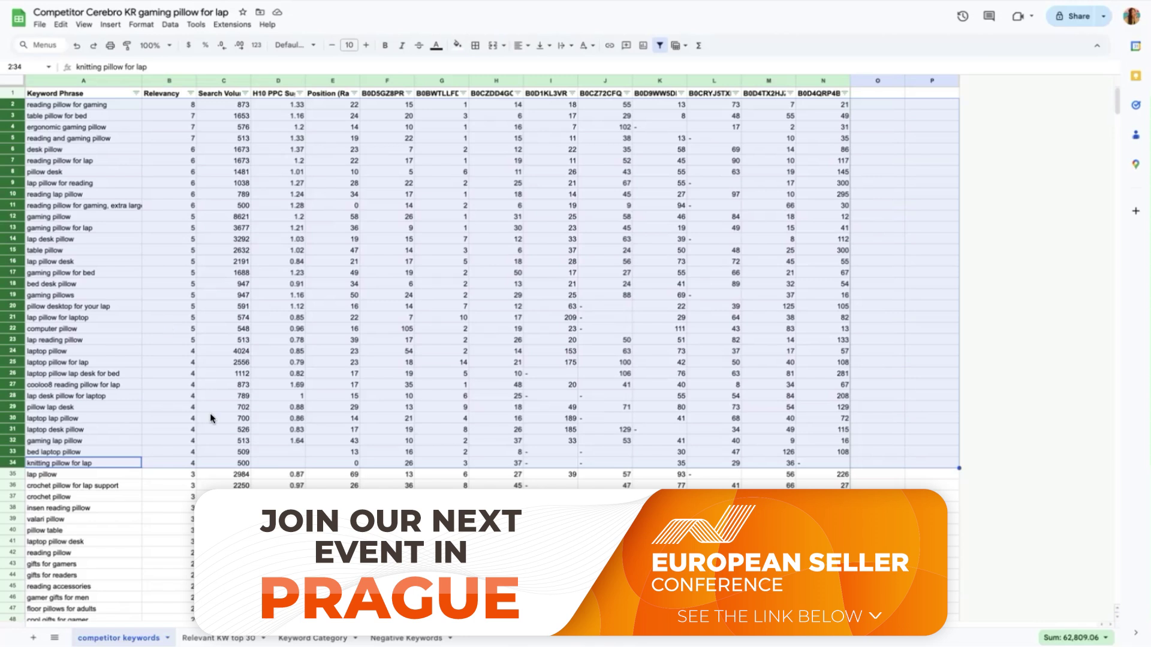
# Step: Scroll the keyword sheet, then return to the Cerebro results with 5,443 filtered keywords
pyautogui.scroll(-1, 210, 413)
pyautogui.scroll(1, 186, 474)
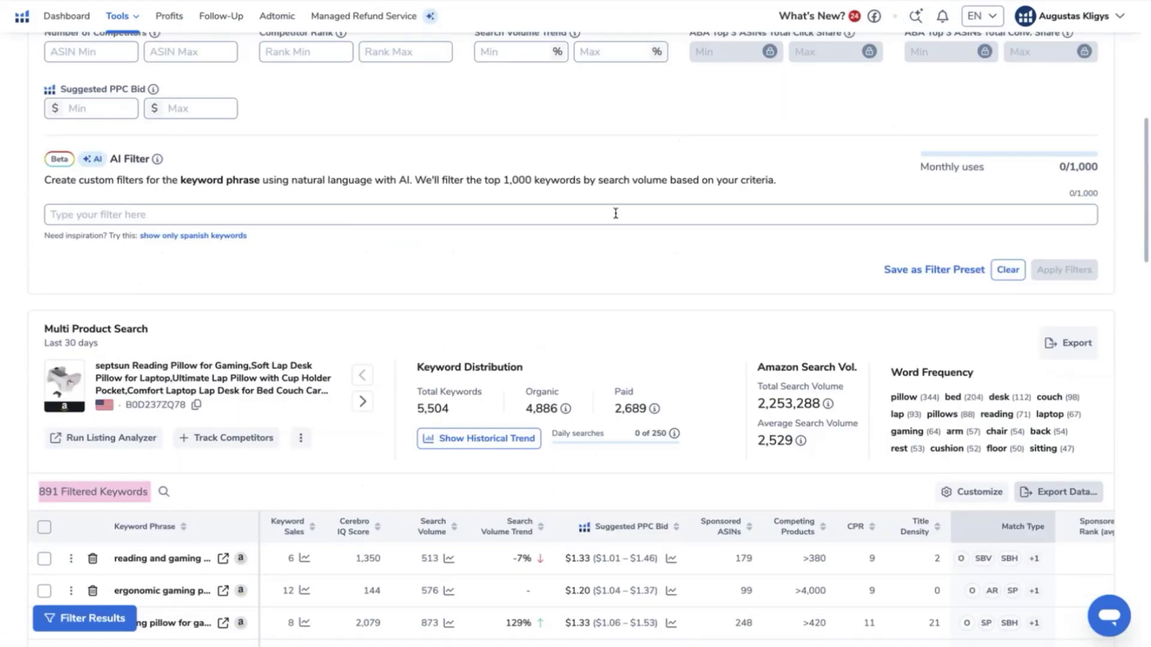
# Step: Scroll the Cerebro page to its filters and go back to the competitor keywords tab
pyautogui.scroll(-5, 616, 213)
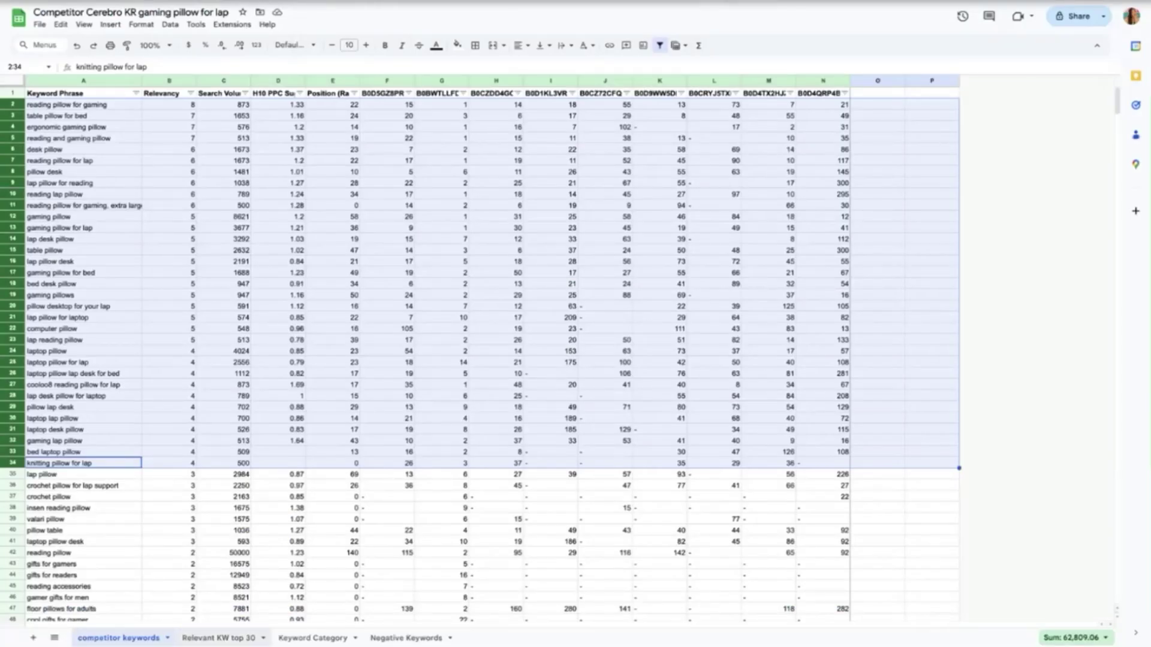
pyautogui.click(219, 637)
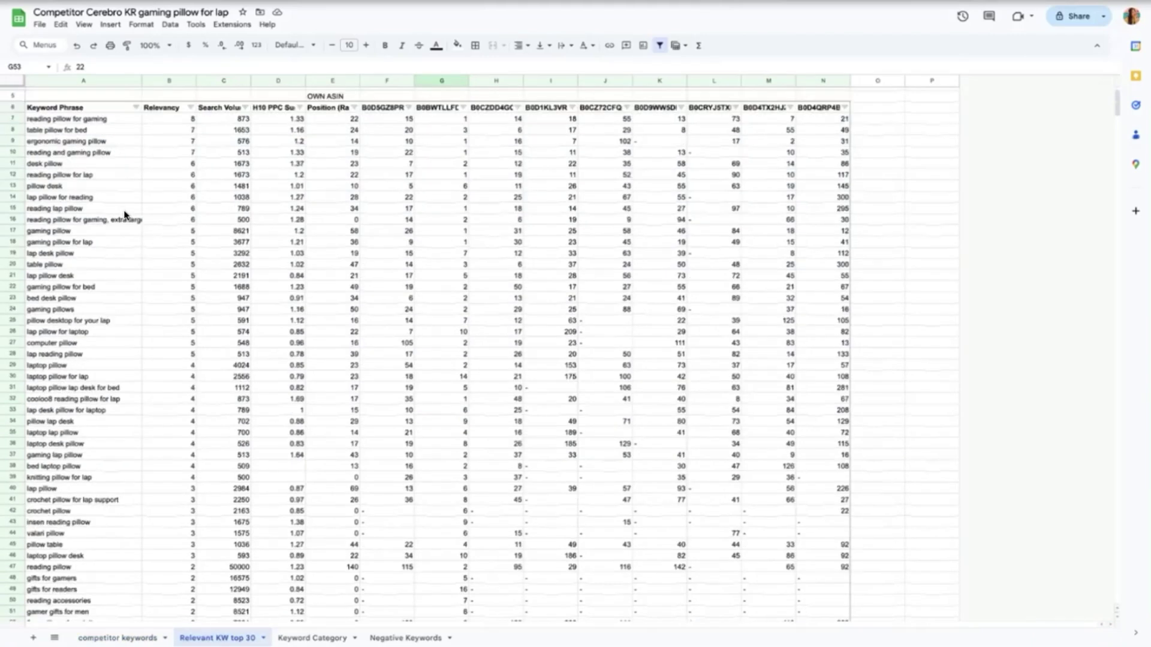
pyautogui.scroll(3, 90, 180)
pyautogui.moveTo(17, 90); pyautogui.dragTo(13, 138)
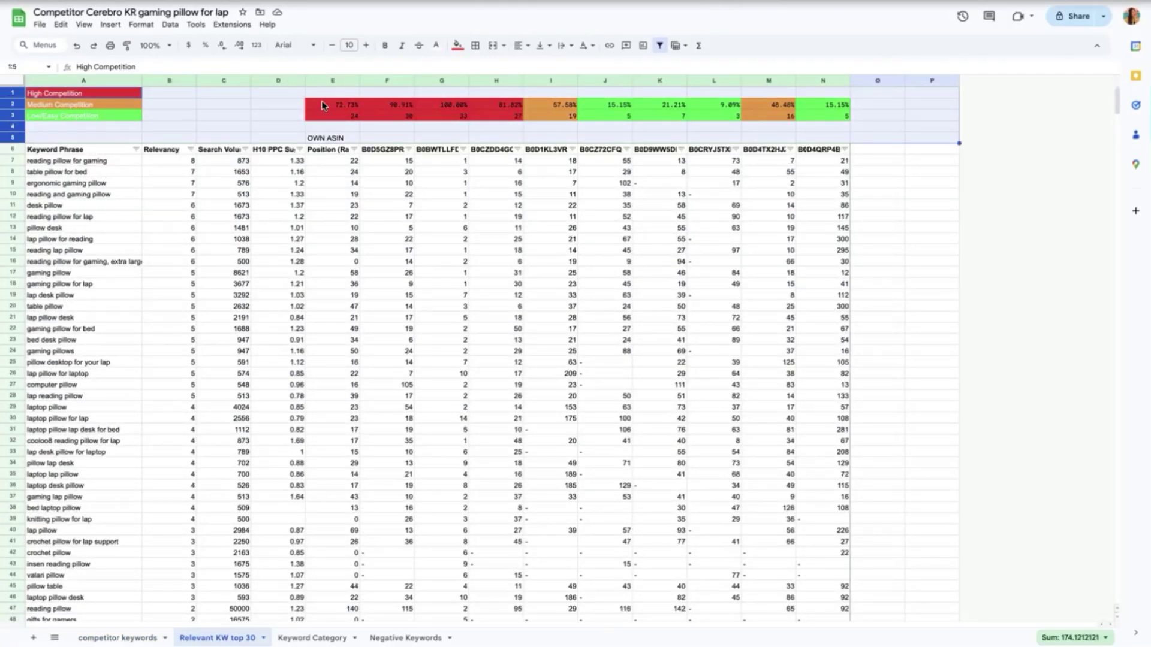
pyautogui.click(330, 117)
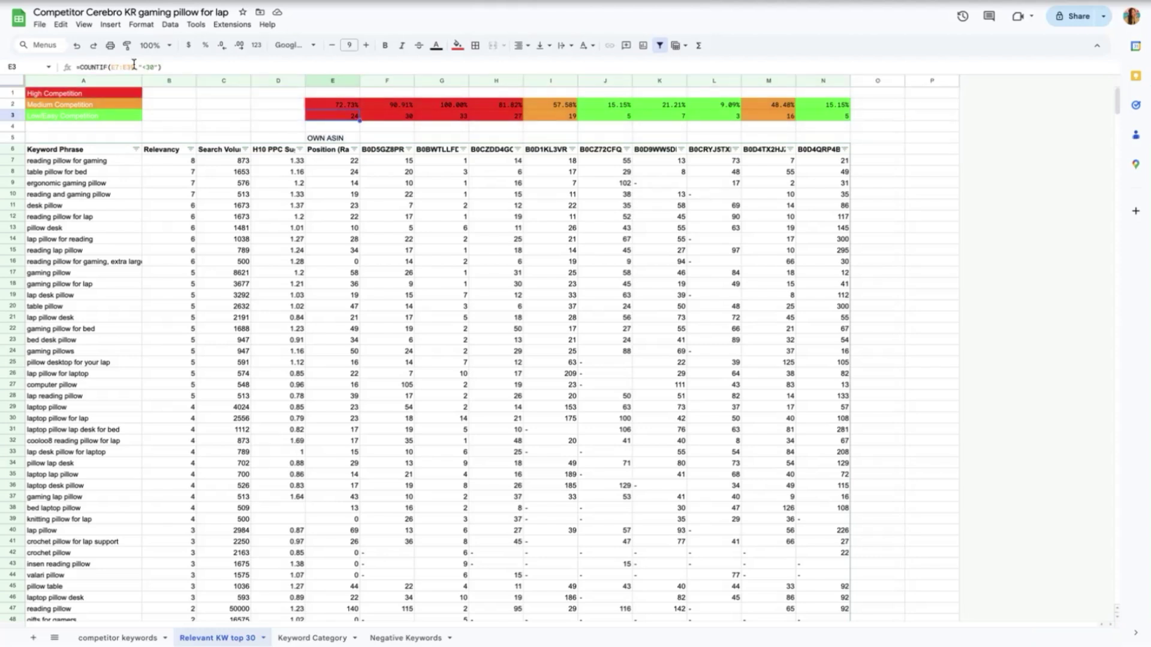
pyautogui.click(107, 67)
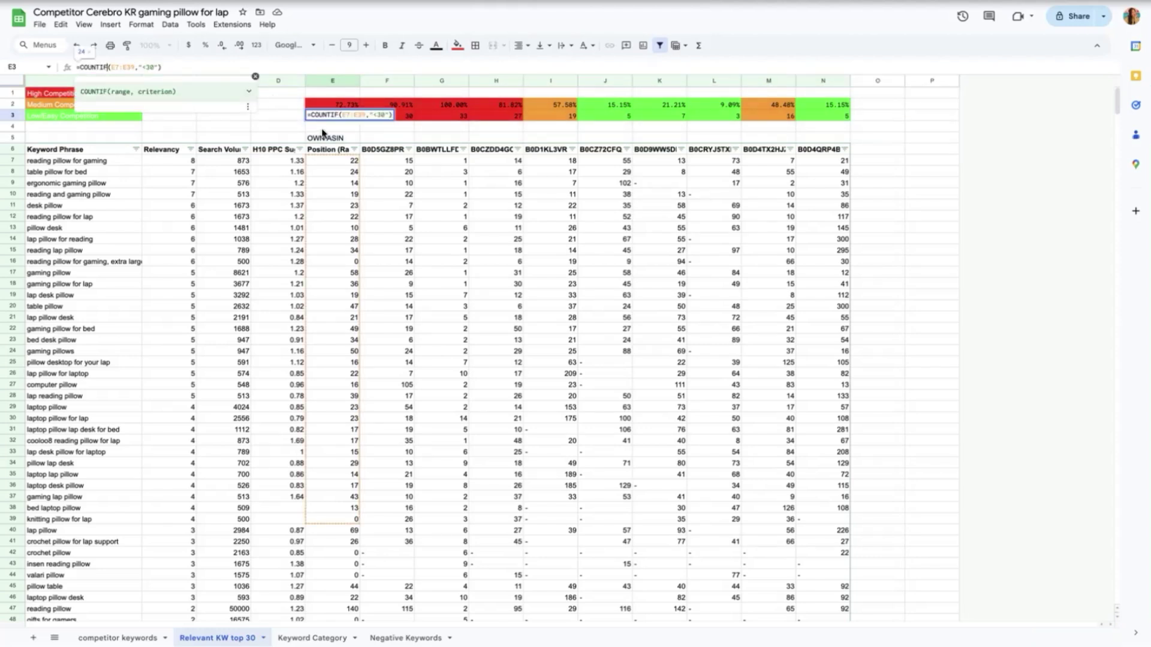
pyautogui.moveTo(340, 518); pyautogui.dragTo(317, 163)
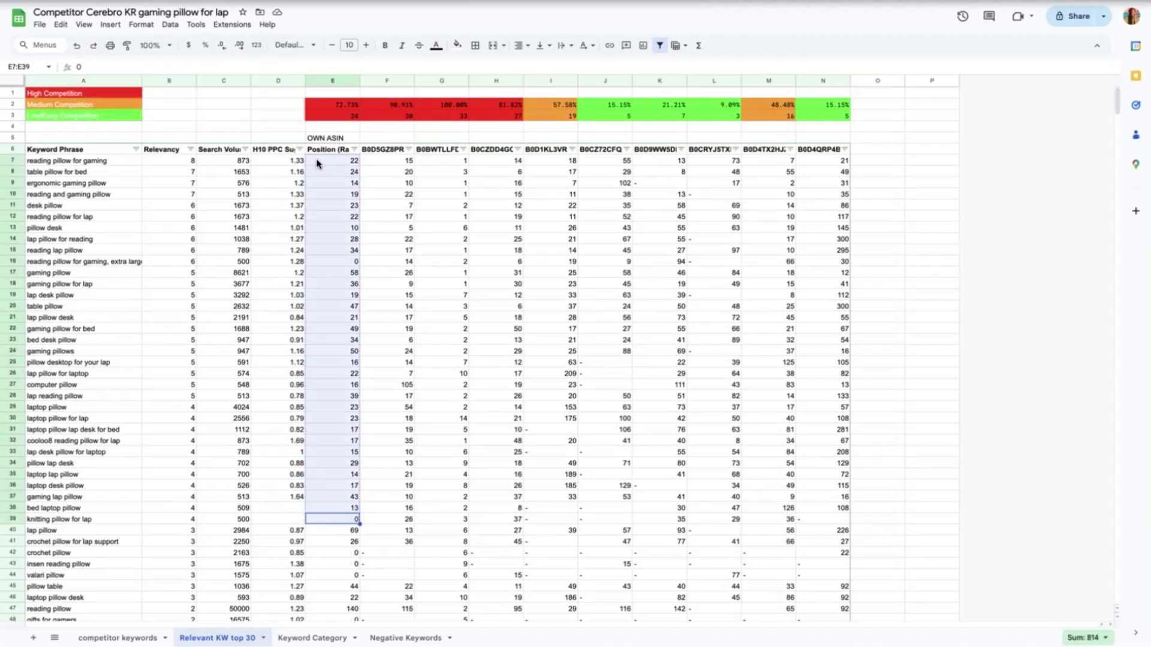
pyautogui.click(338, 115)
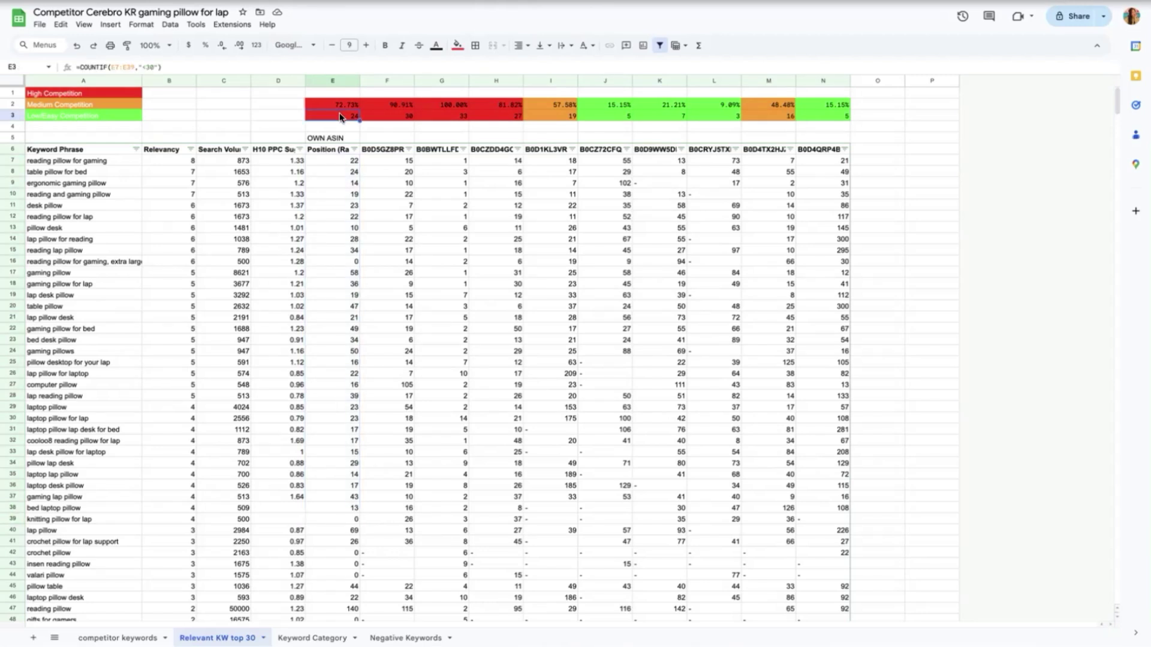
pyautogui.moveTo(333, 161)
pyautogui.mouseDown()
pyautogui.moveTo(270, 496)
pyautogui.moveTo(73, 521)
pyautogui.mouseUp()
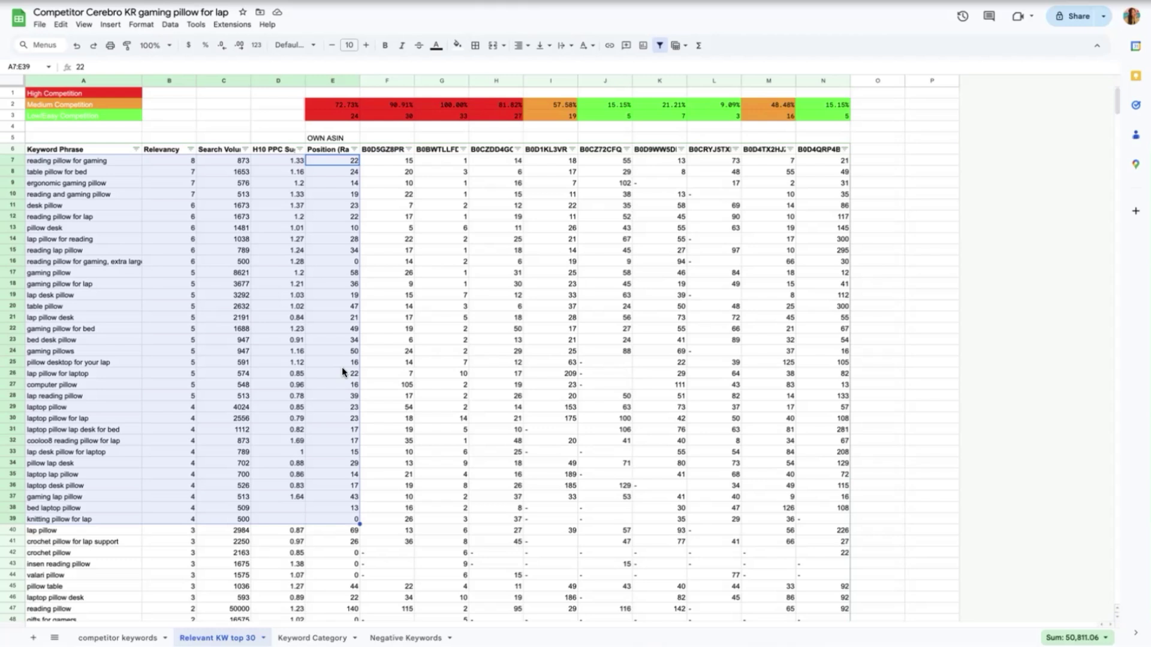
pyautogui.moveTo(398, 161); pyautogui.dragTo(396, 182)
pyautogui.moveTo(436, 225); pyautogui.dragTo(814, 463)
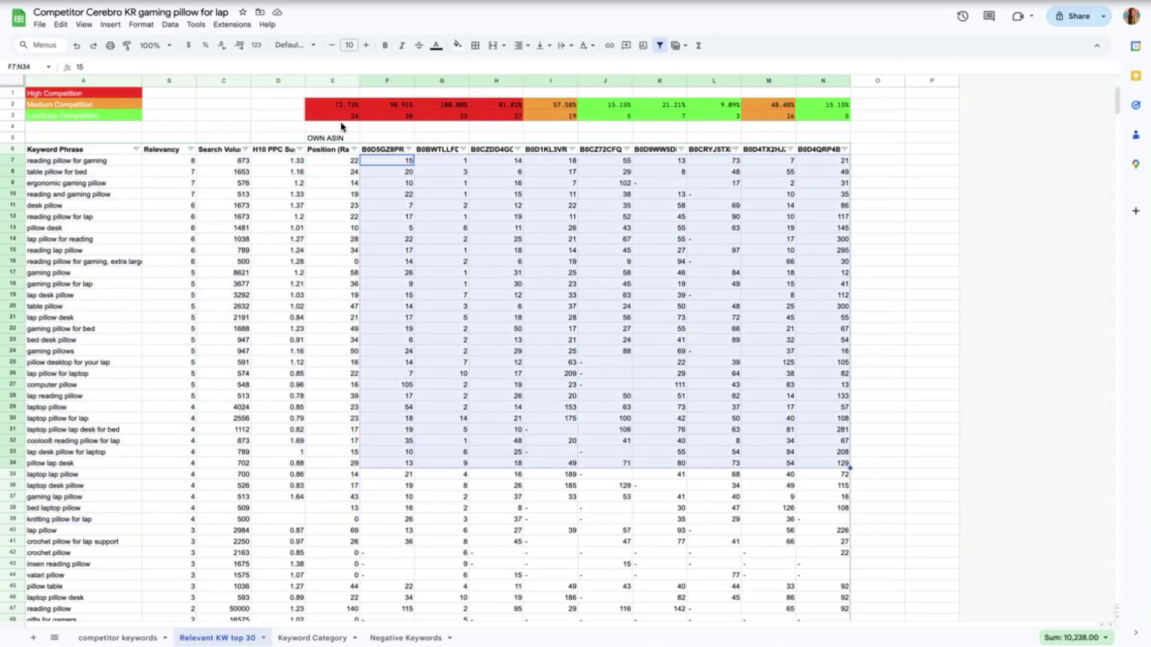
pyautogui.click(335, 149)
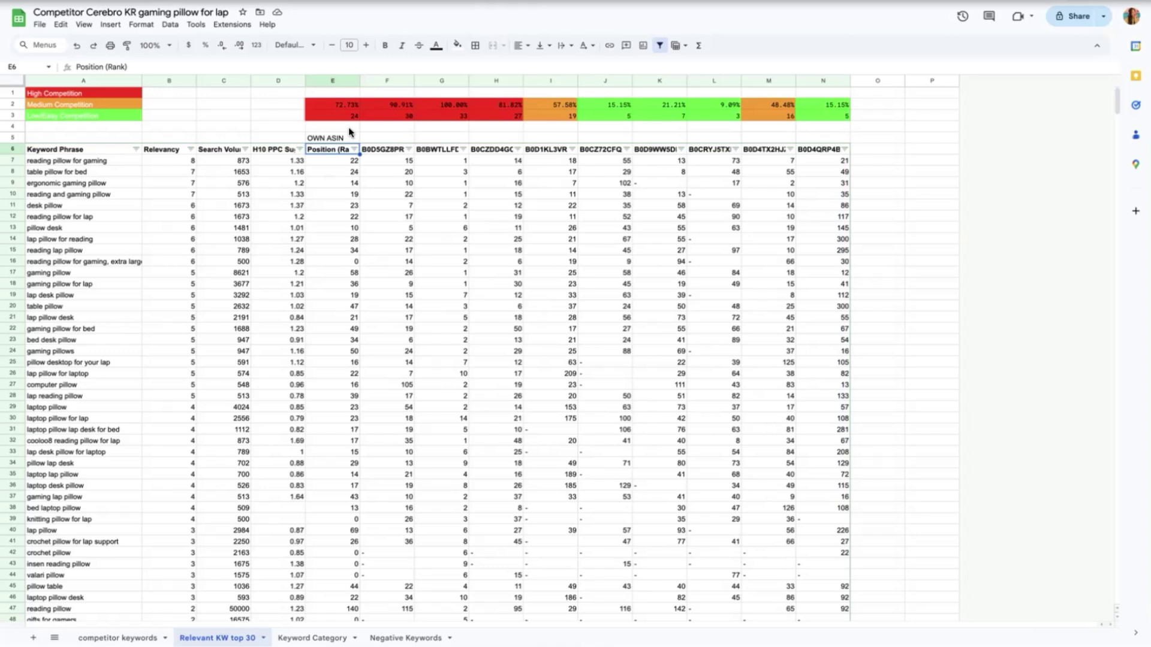
pyautogui.click(345, 106)
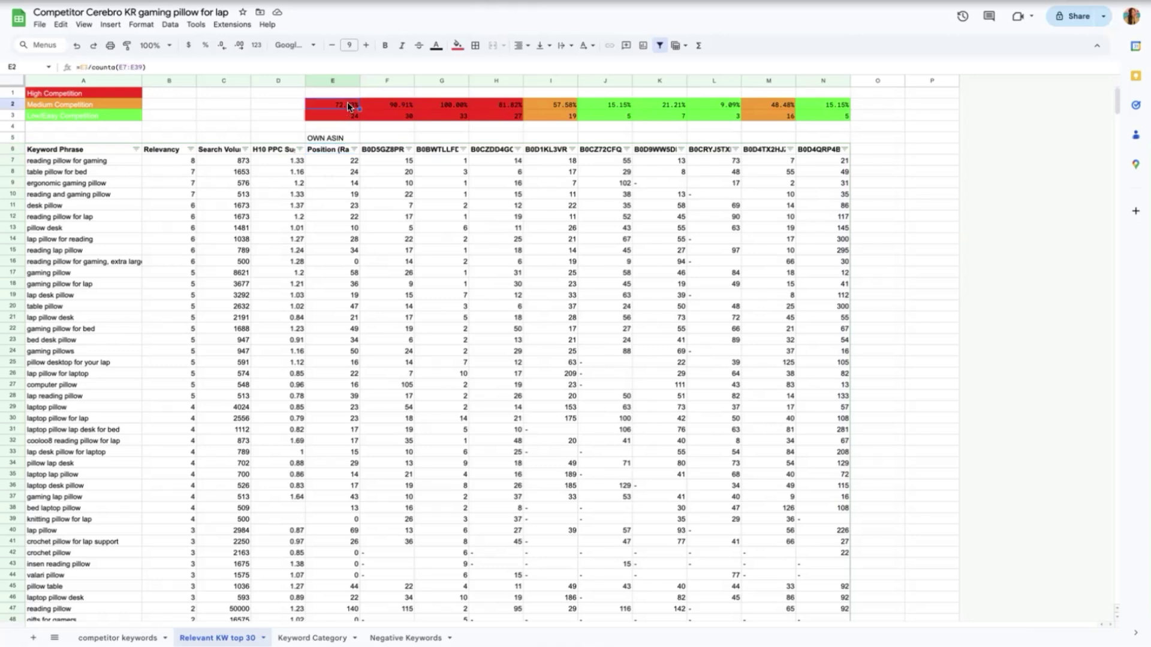
pyautogui.moveTo(348, 107); pyautogui.dragTo(810, 111)
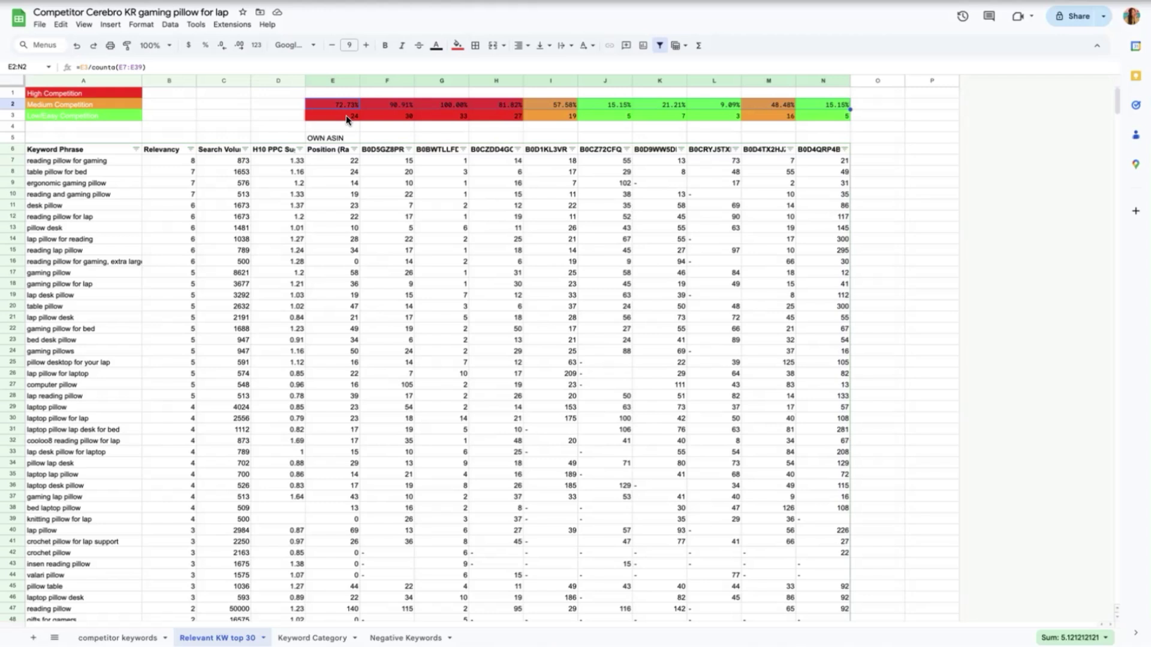
pyautogui.click(109, 120)
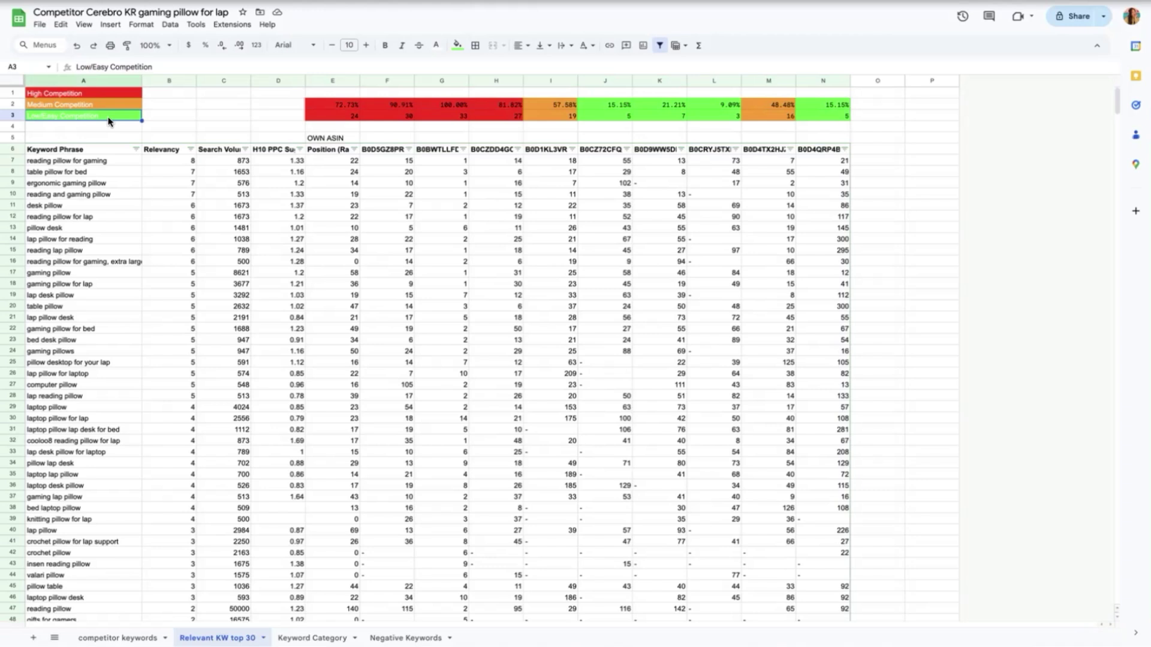
pyautogui.click(110, 106)
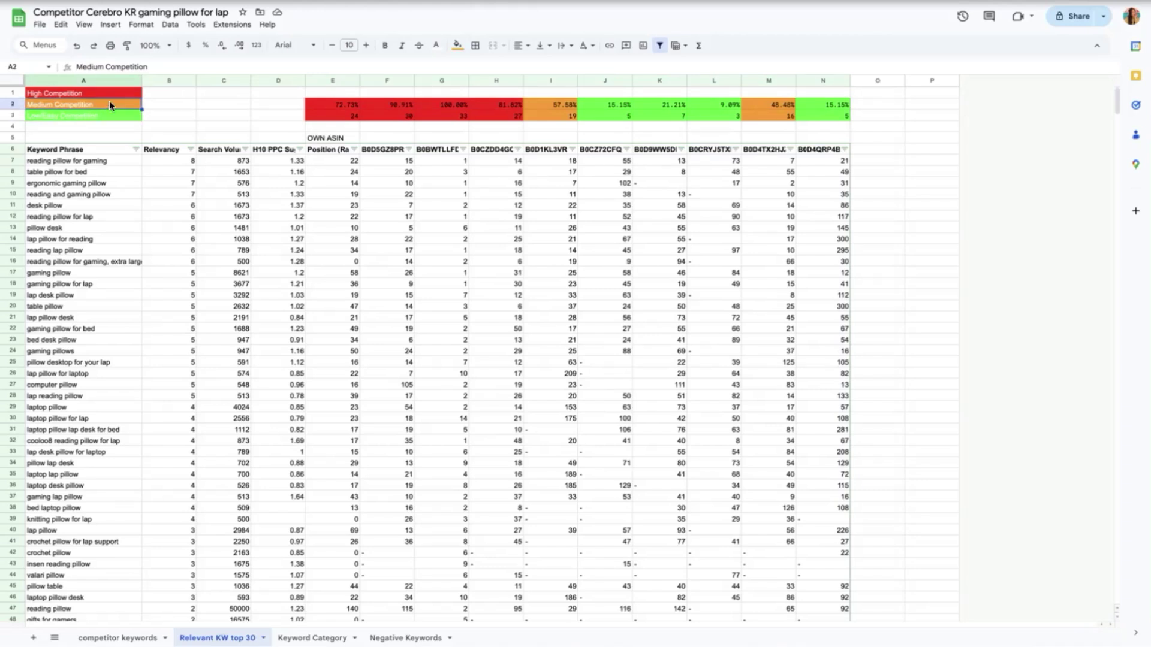
pyautogui.click(115, 94)
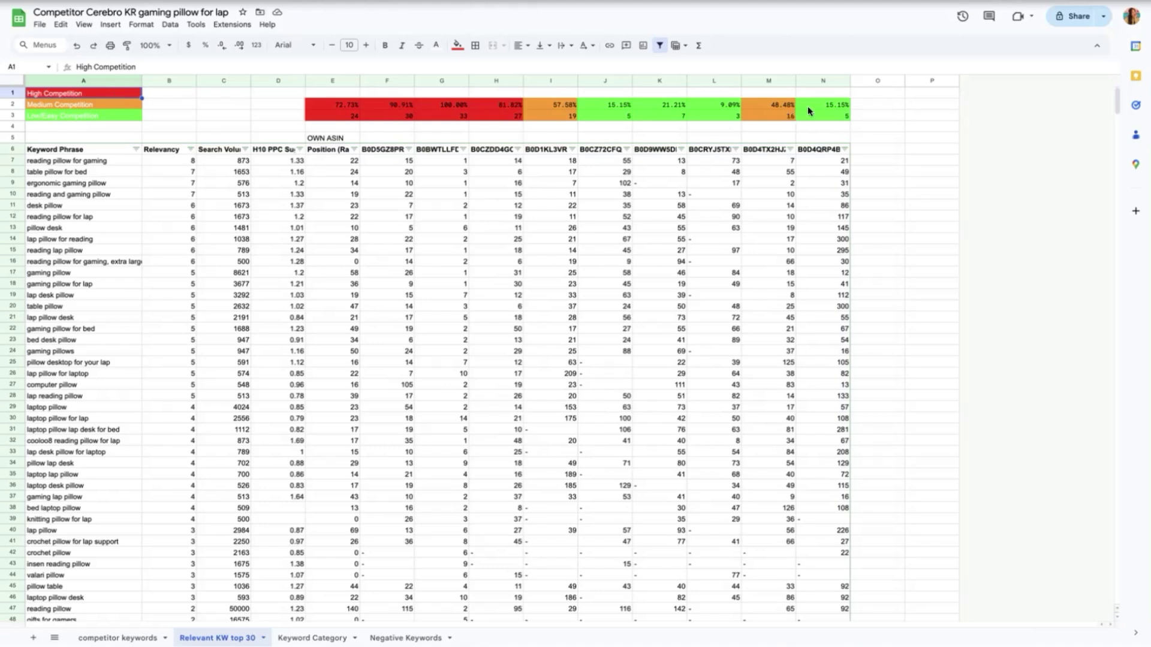
pyautogui.moveTo(807, 106); pyautogui.dragTo(815, 152)
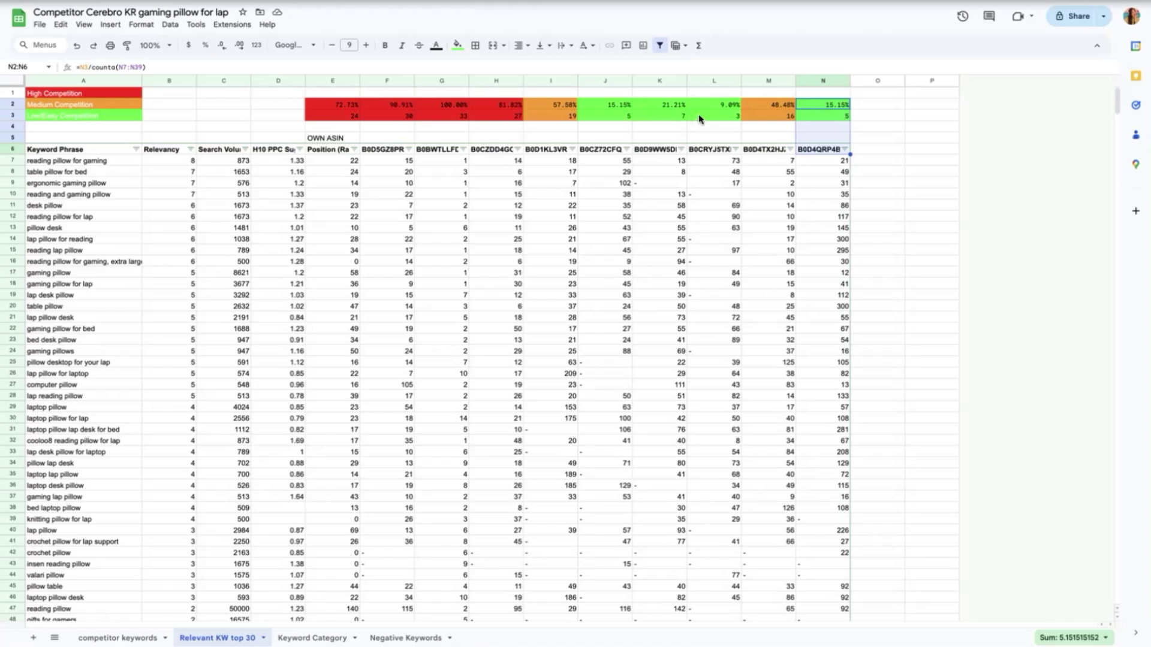
pyautogui.moveTo(703, 104)
pyautogui.mouseDown()
pyautogui.moveTo(619, 116)
pyautogui.moveTo(619, 136)
pyautogui.moveTo(642, 153)
pyautogui.moveTo(610, 151)
pyautogui.mouseUp()
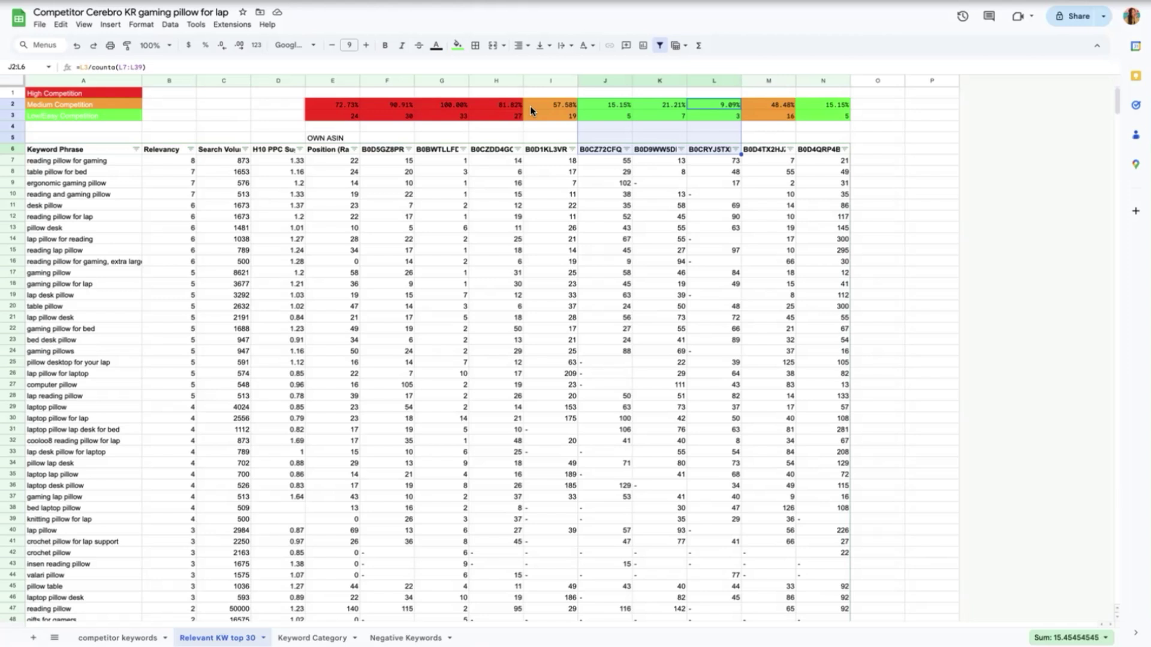
pyautogui.moveTo(519, 105); pyautogui.dragTo(332, 149)
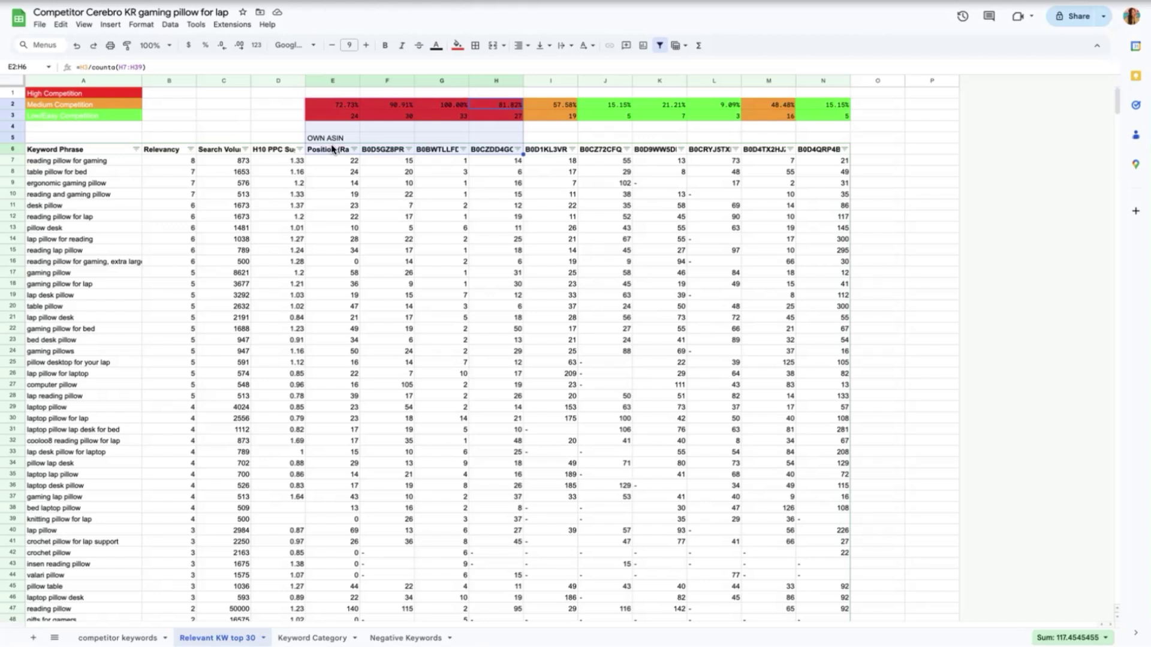
pyautogui.click(335, 149)
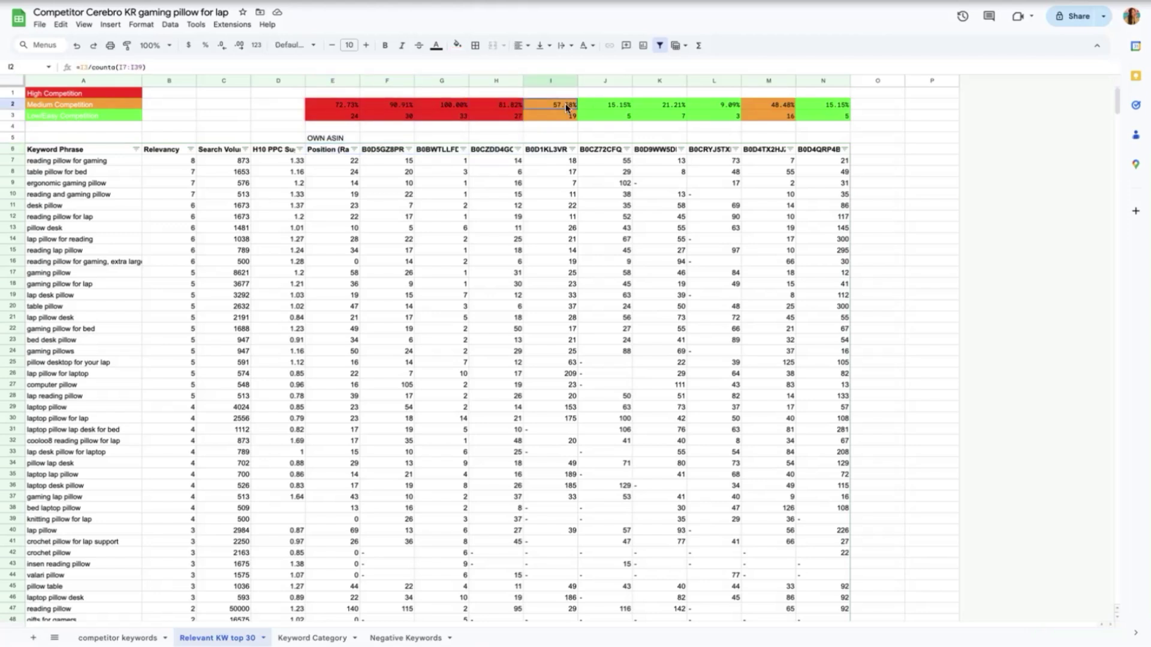
pyautogui.moveTo(566, 105); pyautogui.dragTo(808, 151)
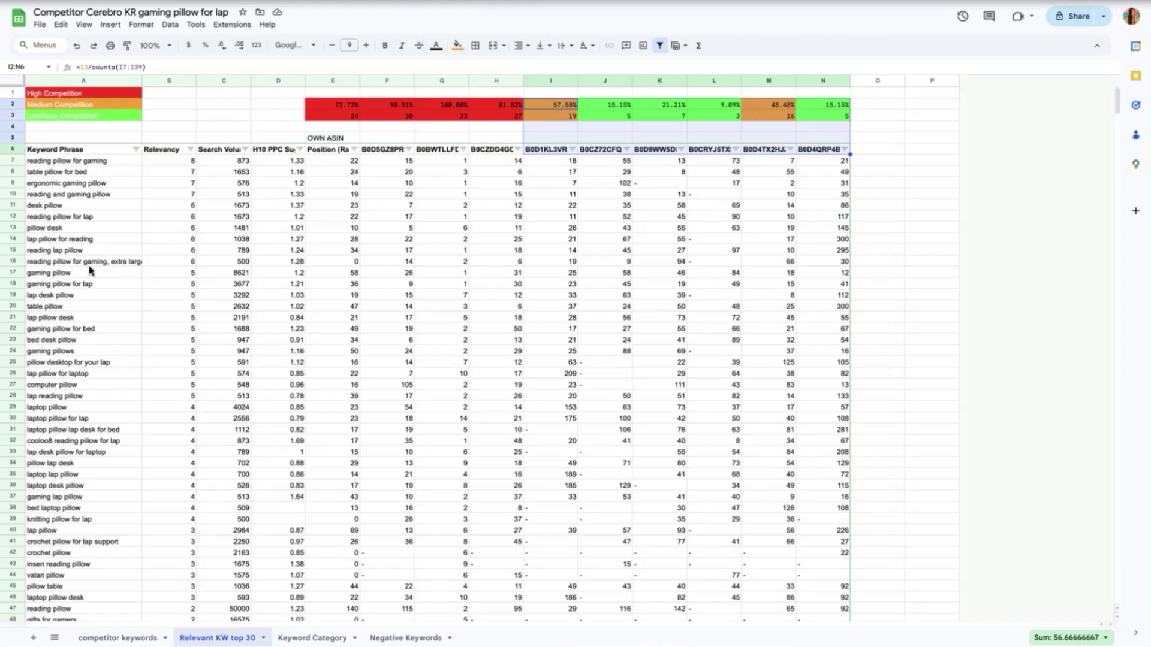
pyautogui.moveTo(95, 160); pyautogui.dragTo(92, 227)
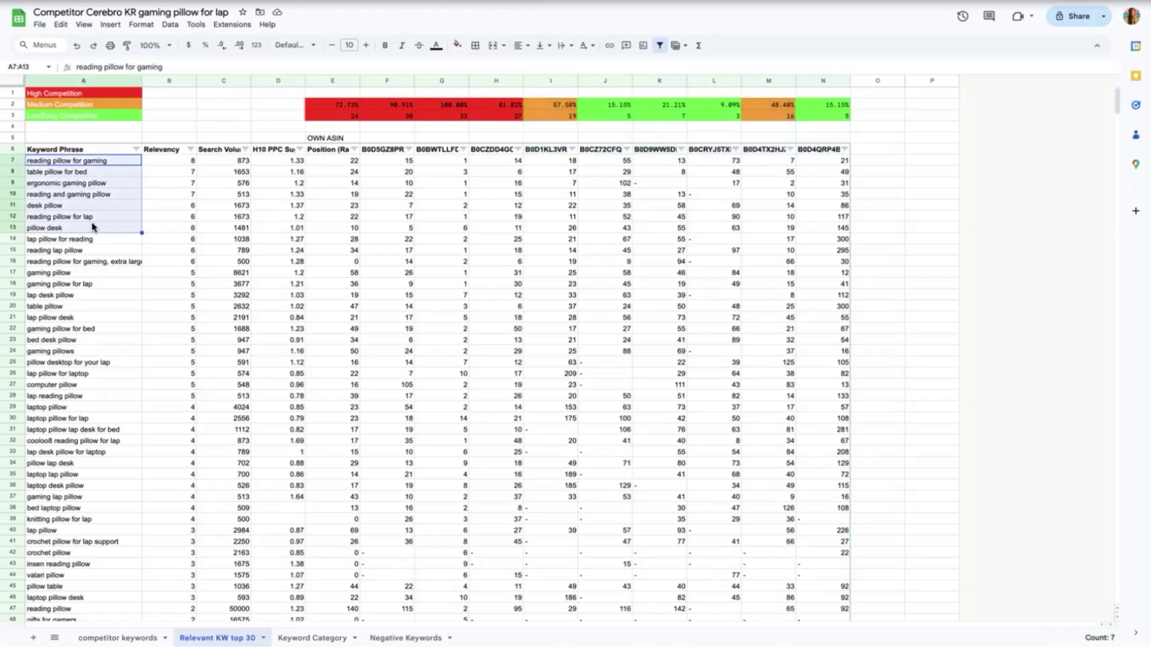
pyautogui.click(27, 160)
pyautogui.click(13, 160)
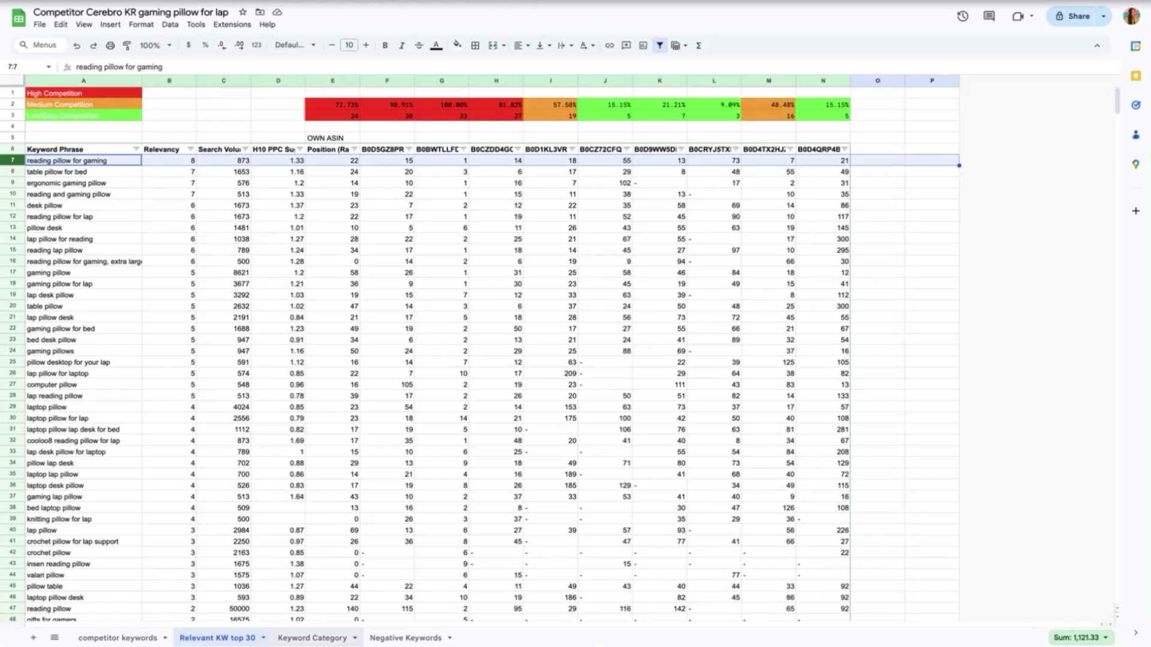
pyautogui.hotkey('ctrl', 'shift', 'pagedown')
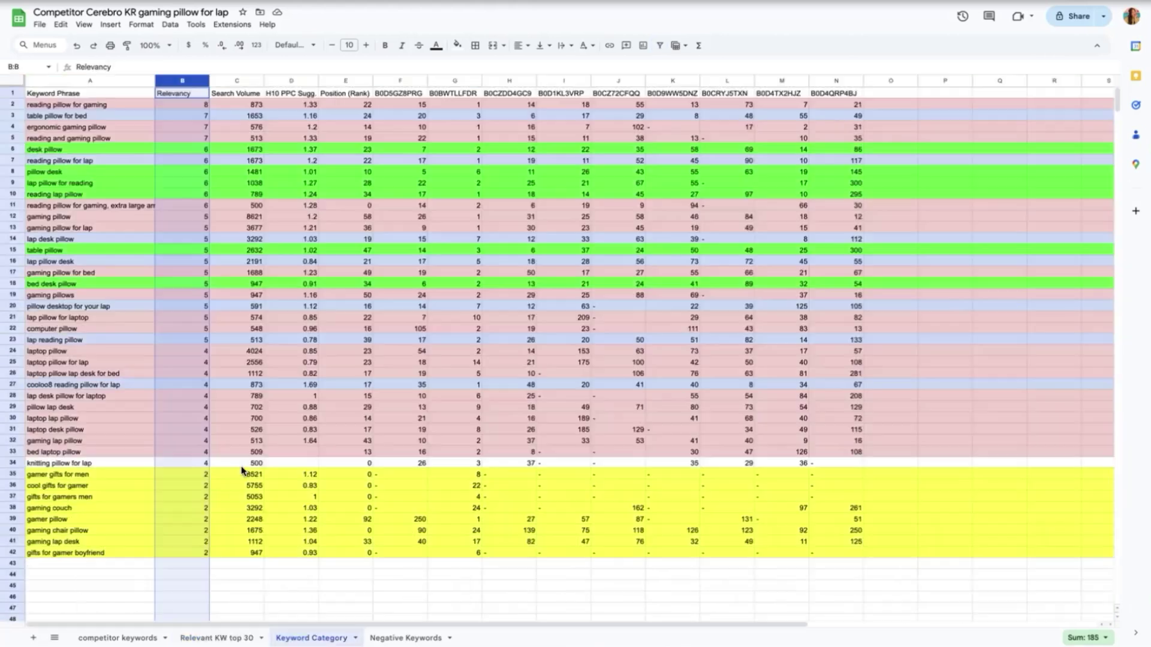
pyautogui.click(110, 170)
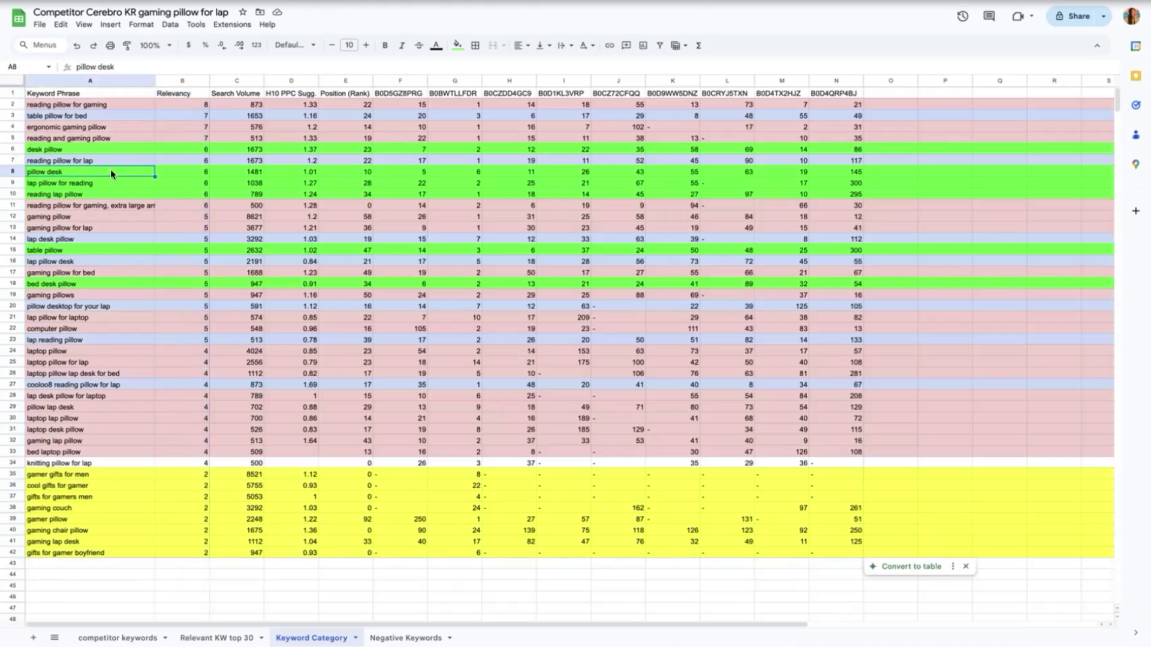
pyautogui.click(14, 149)
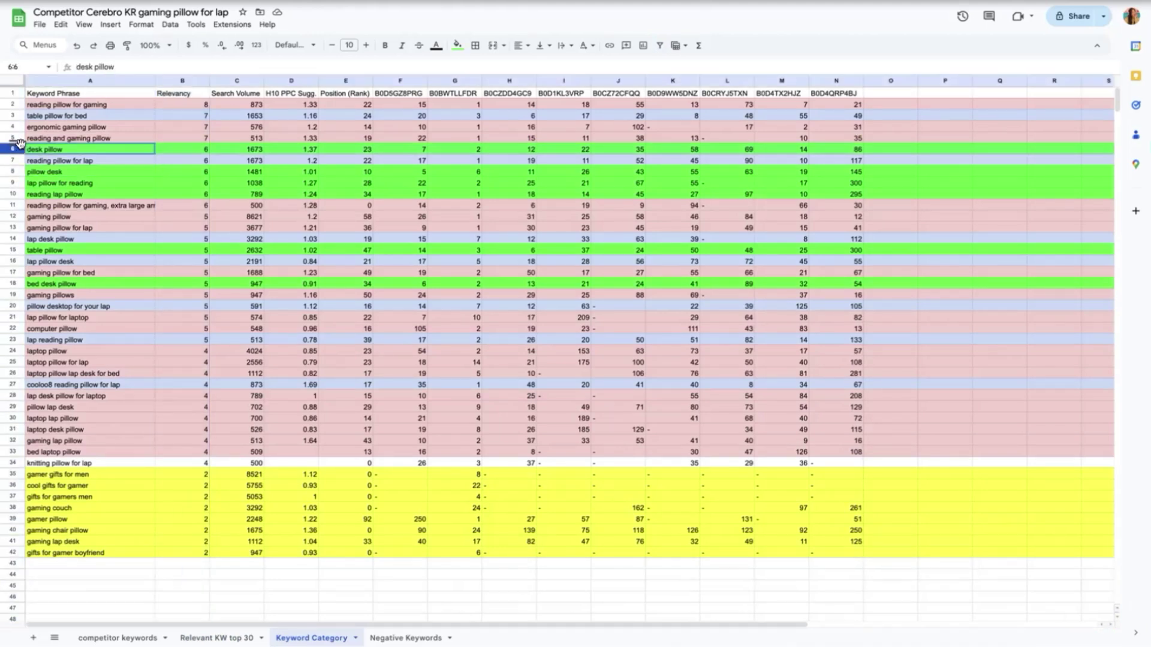
pyautogui.click(11, 173)
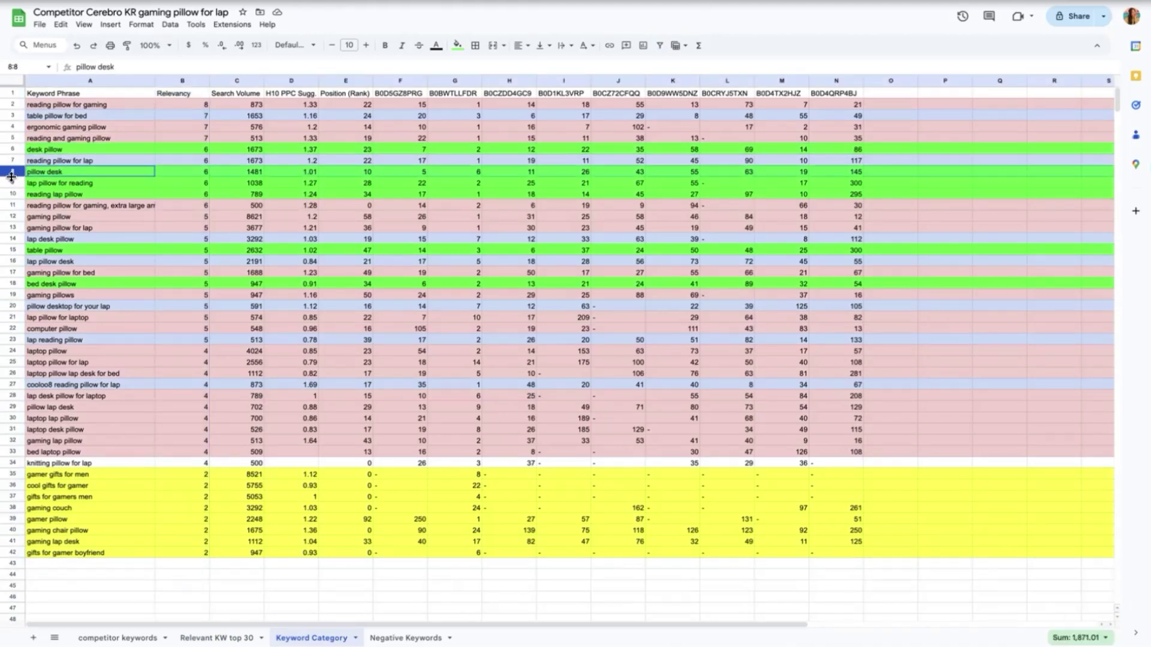
pyautogui.click(12, 183)
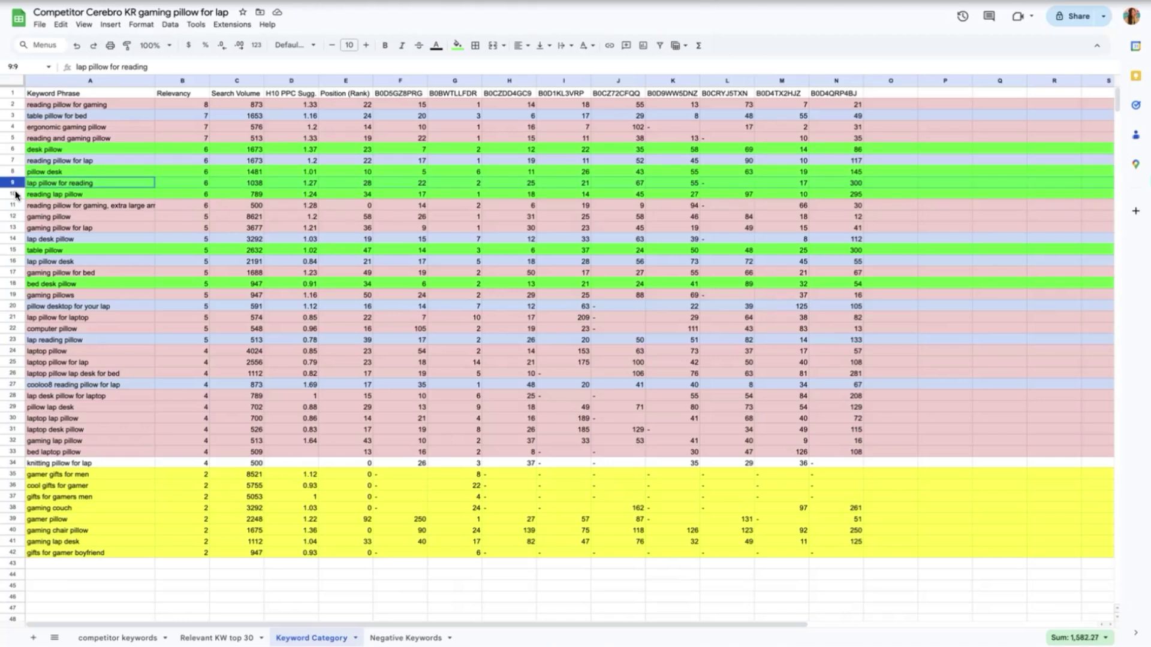
pyautogui.click(13, 193)
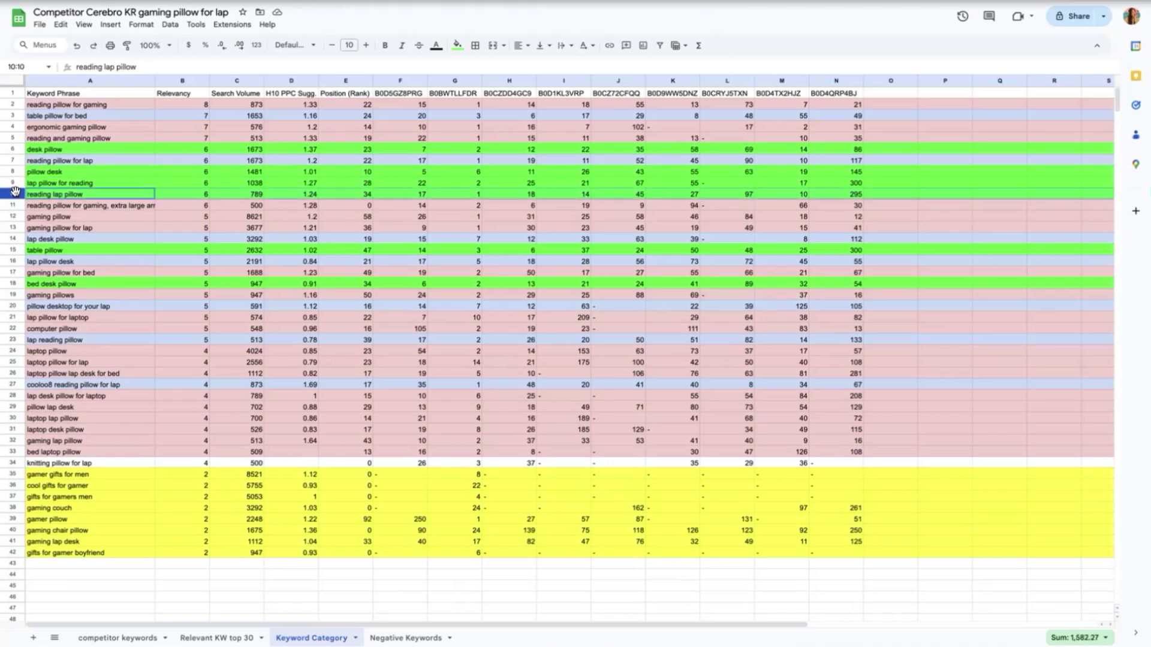
pyautogui.click(17, 250)
pyautogui.click(13, 283)
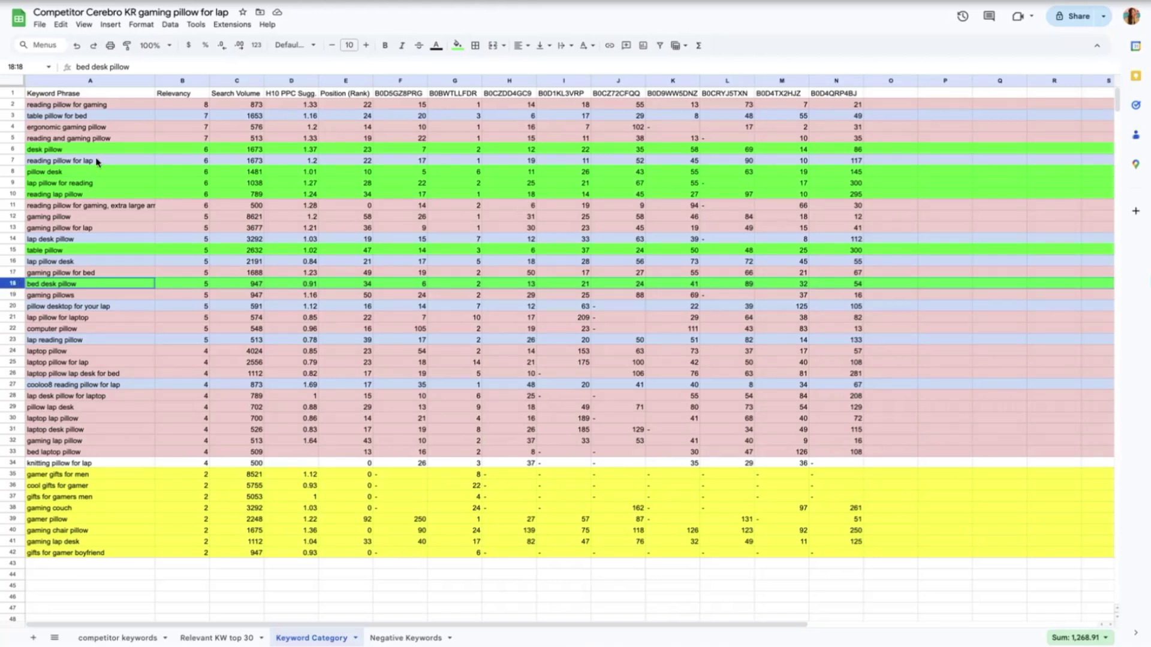
pyautogui.click(18, 116)
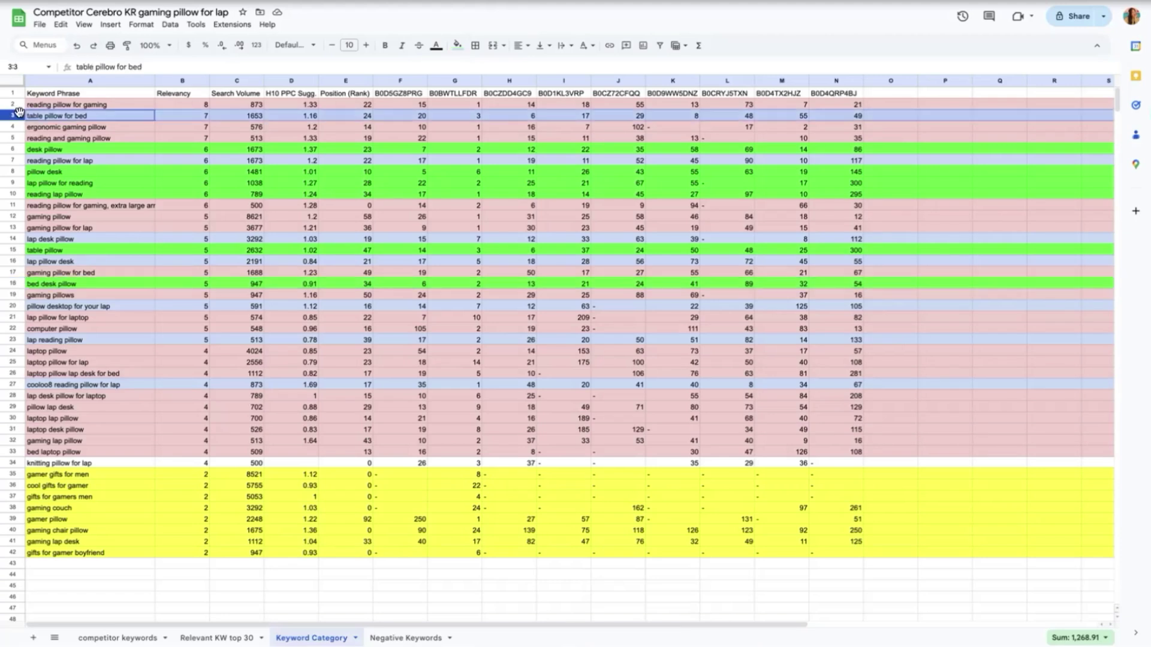
pyautogui.click(18, 161)
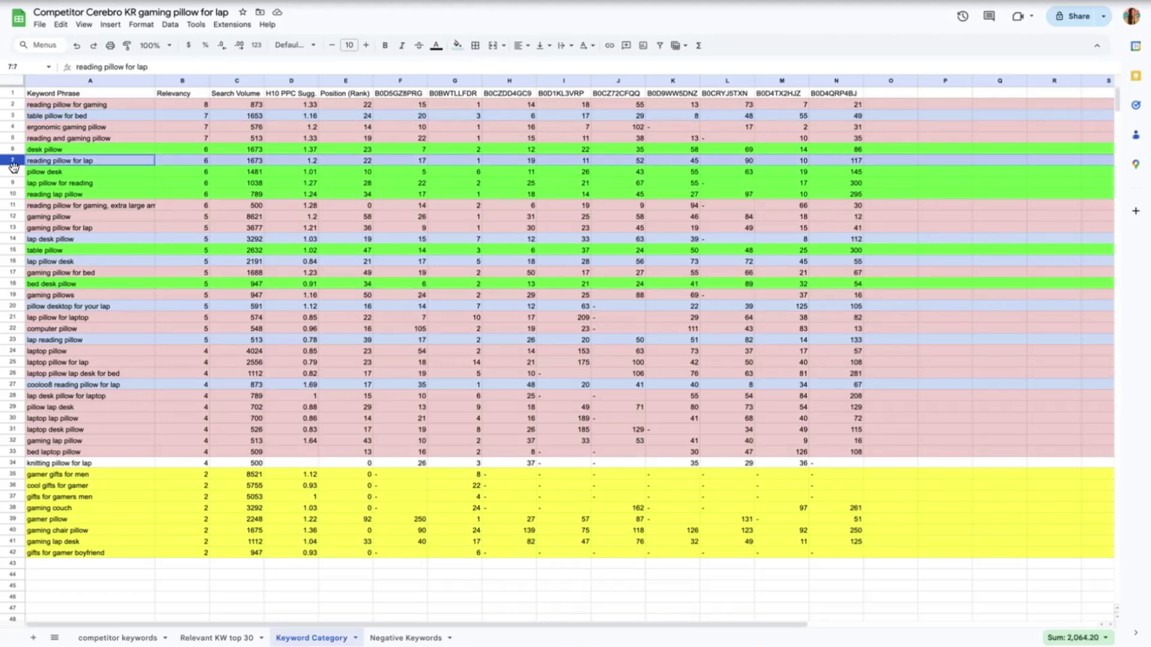
pyautogui.click(15, 238)
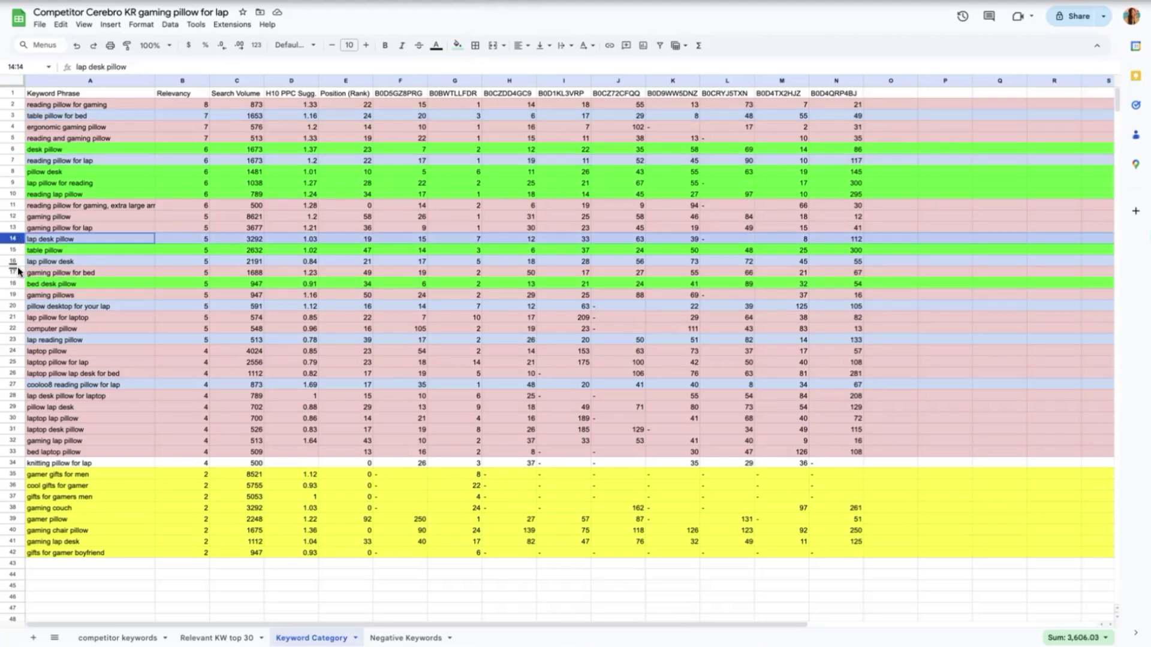
pyautogui.click(13, 306)
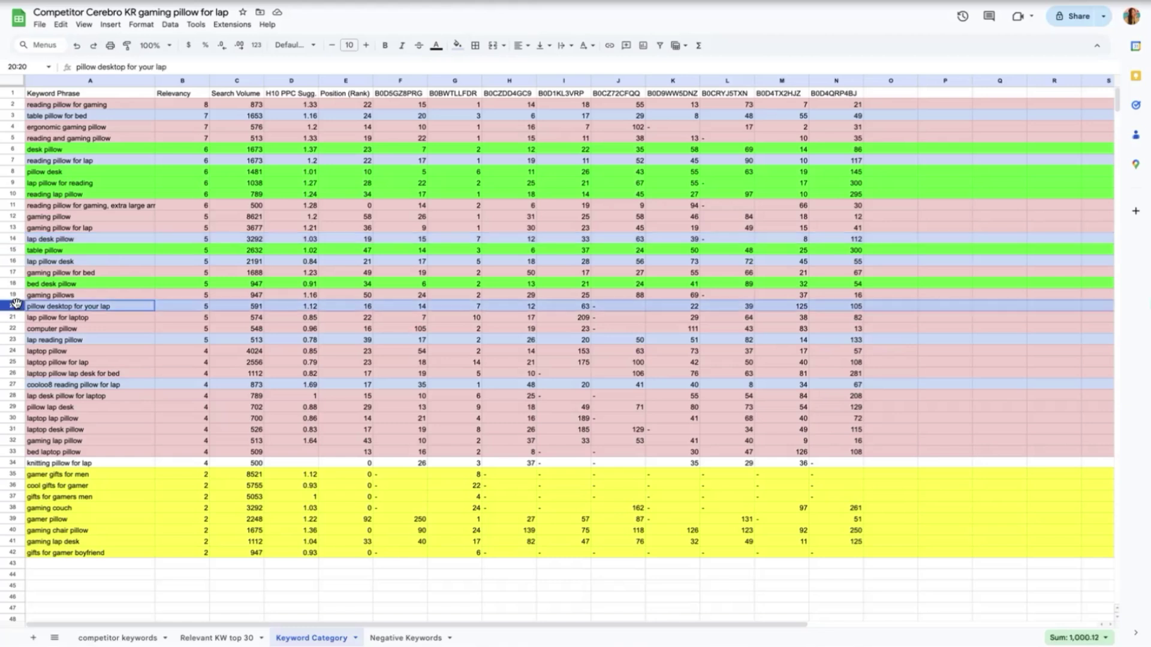
pyautogui.click(13, 340)
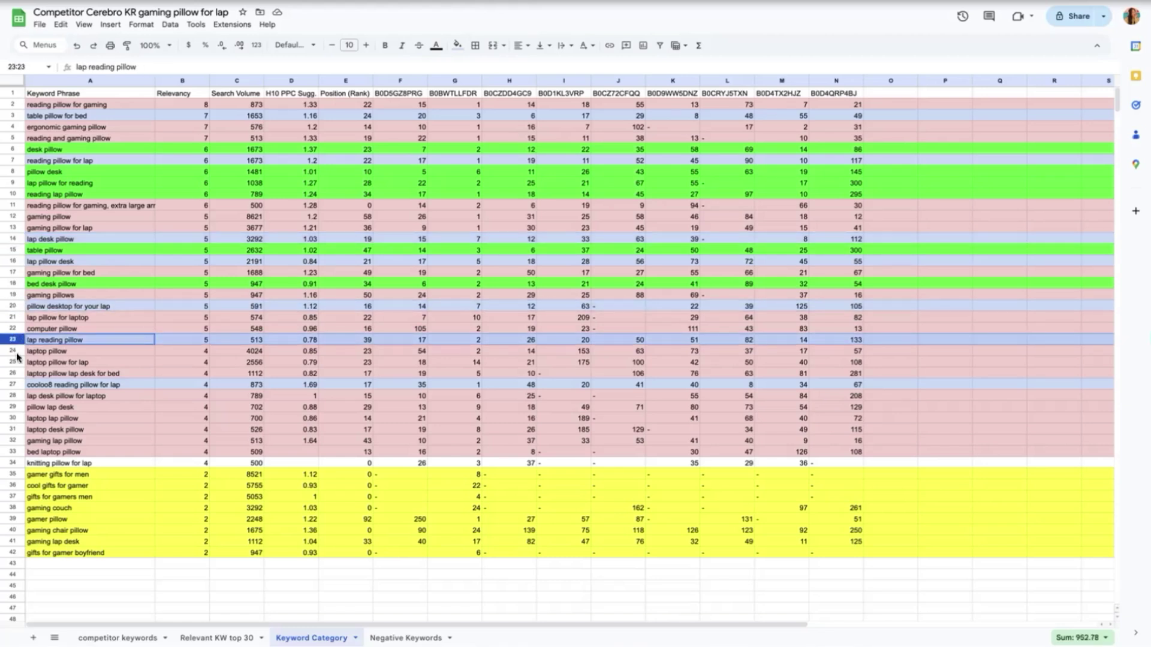
pyautogui.click(30, 385)
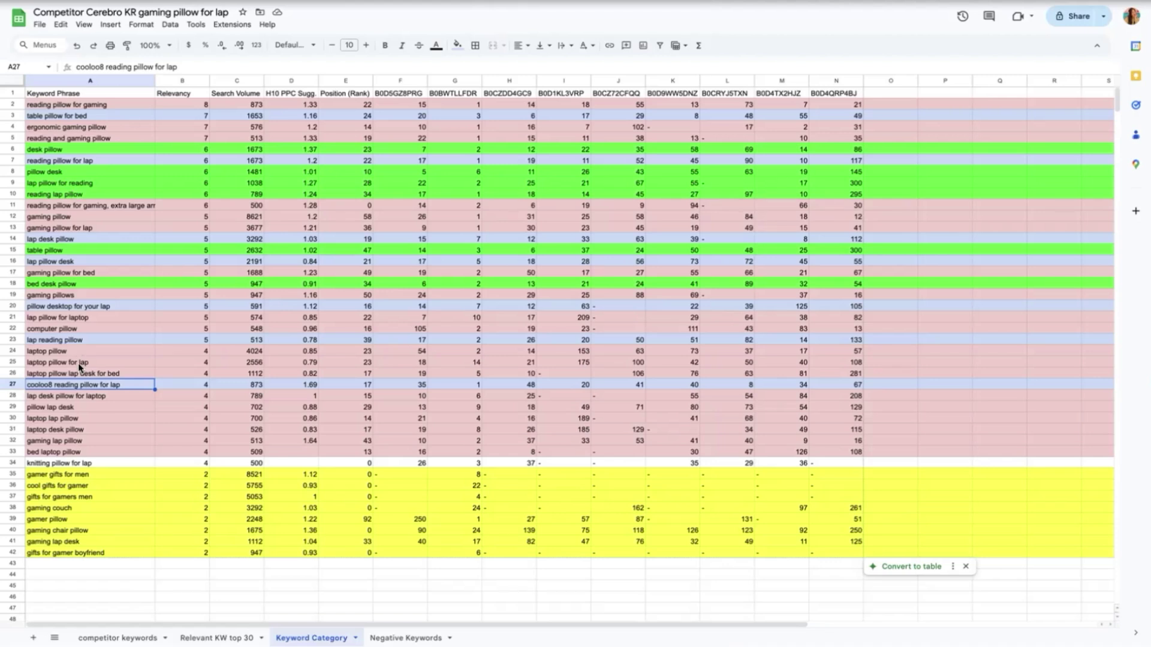
pyautogui.click(11, 104)
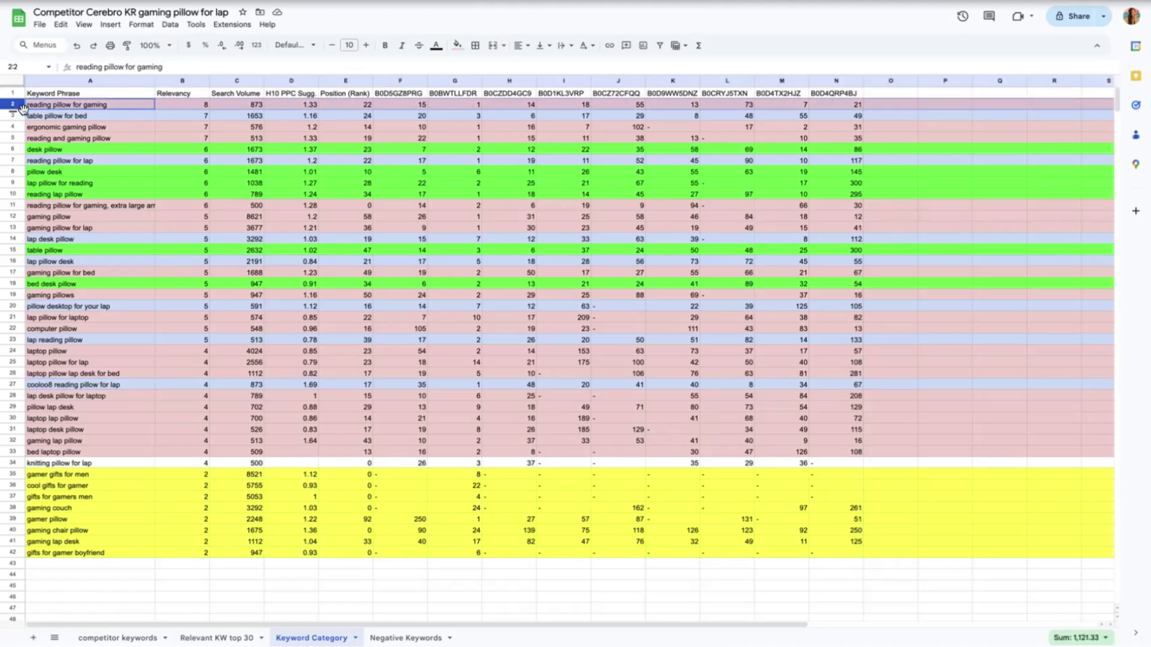
pyautogui.click(12, 127)
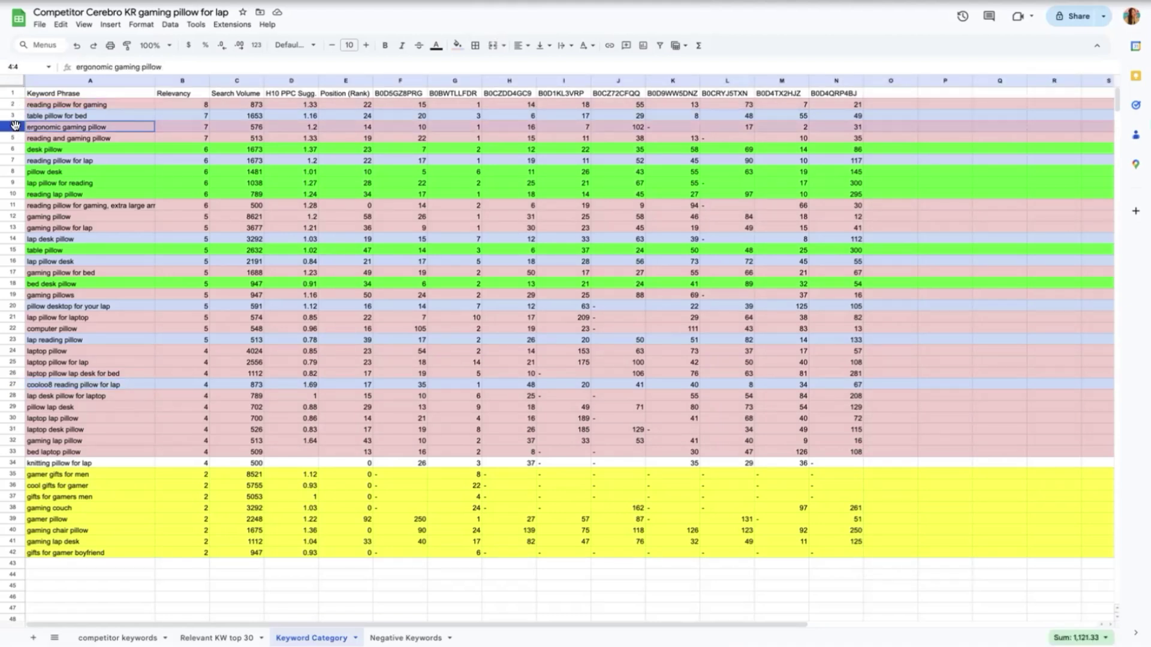
pyautogui.click(15, 105)
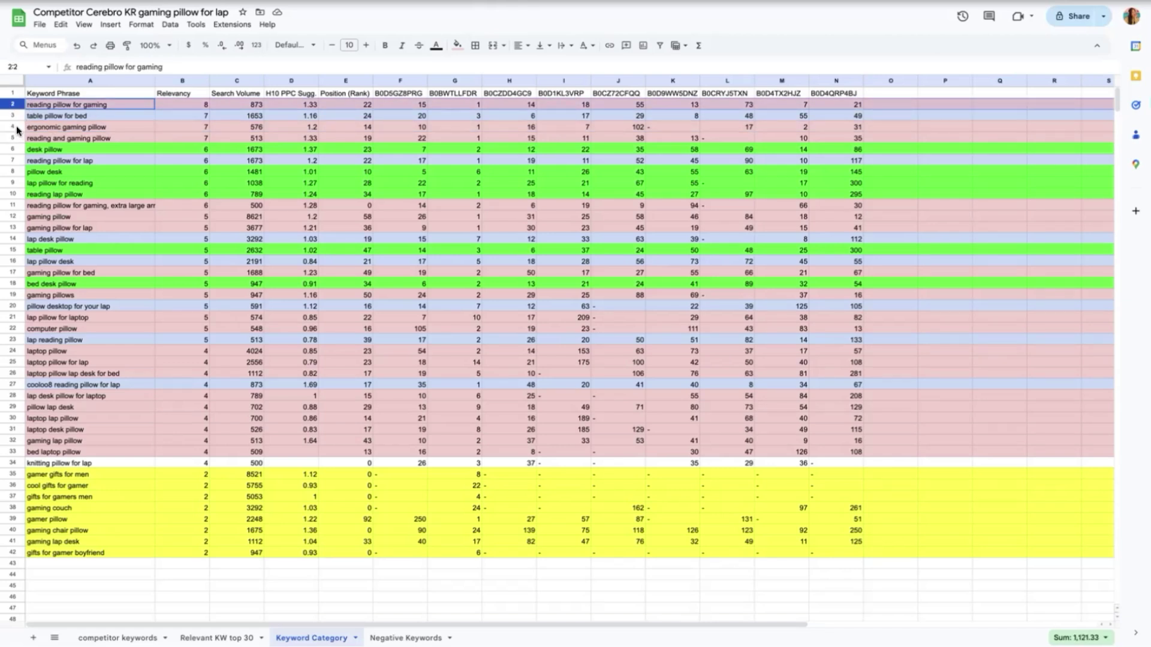
pyautogui.click(13, 127)
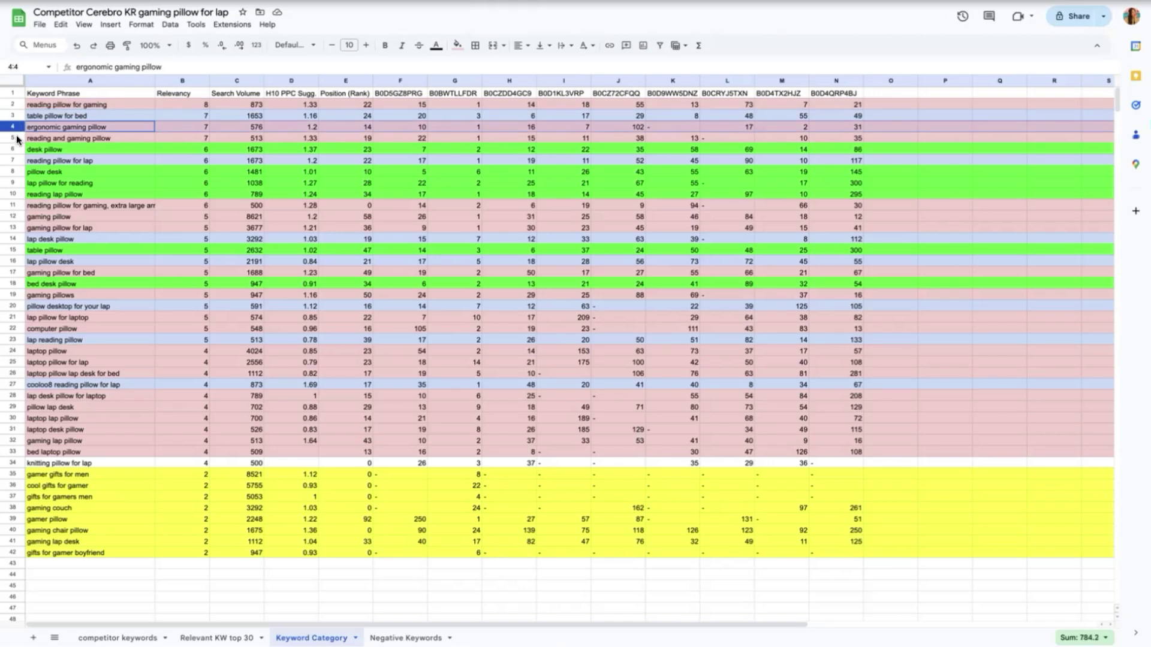
pyautogui.click(15, 138)
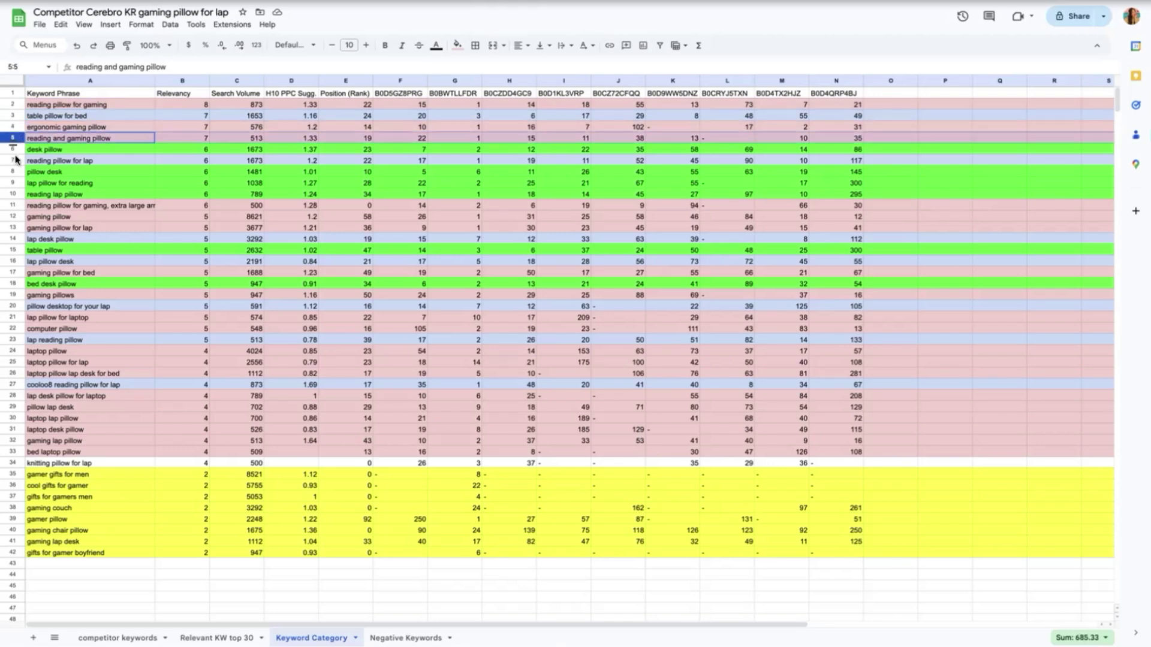
pyautogui.click(13, 205)
pyautogui.click(11, 217)
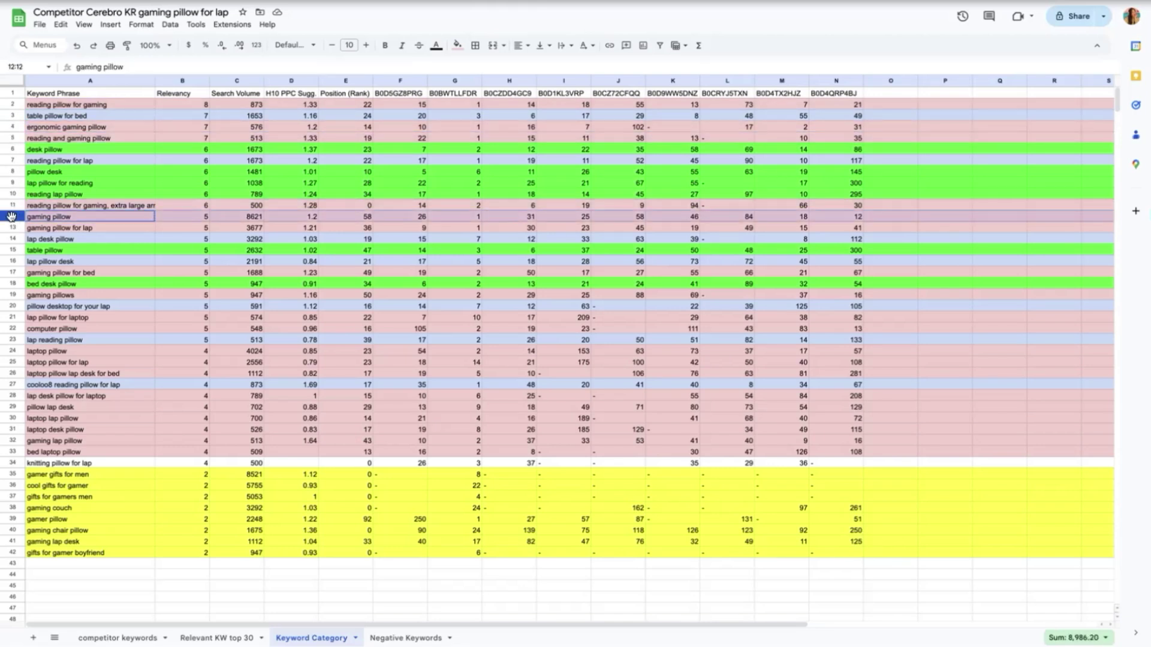
pyautogui.click(12, 226)
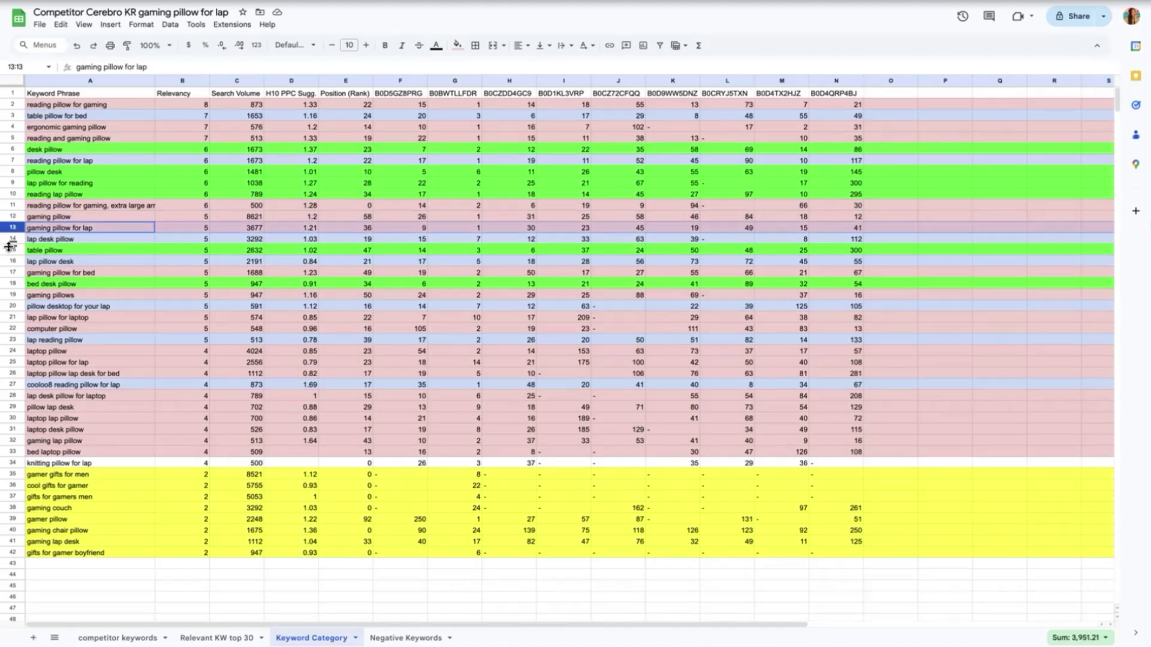
pyautogui.click(13, 272)
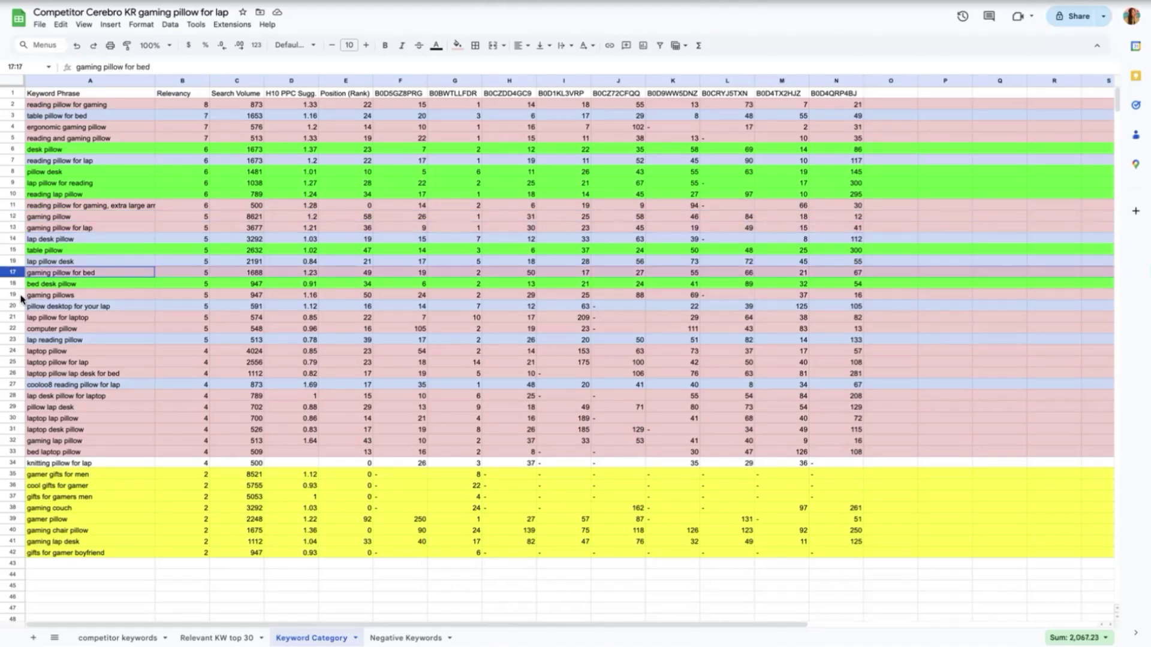
pyautogui.click(14, 295)
pyautogui.click(17, 316)
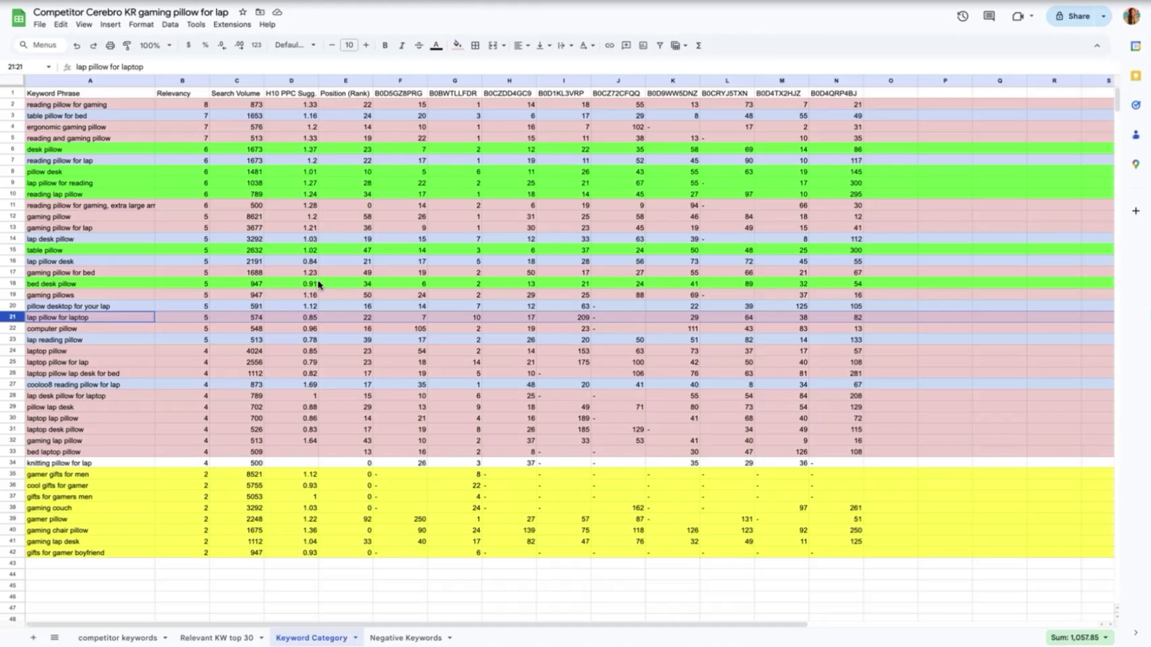
pyautogui.moveTo(305, 353); pyautogui.dragTo(281, 435)
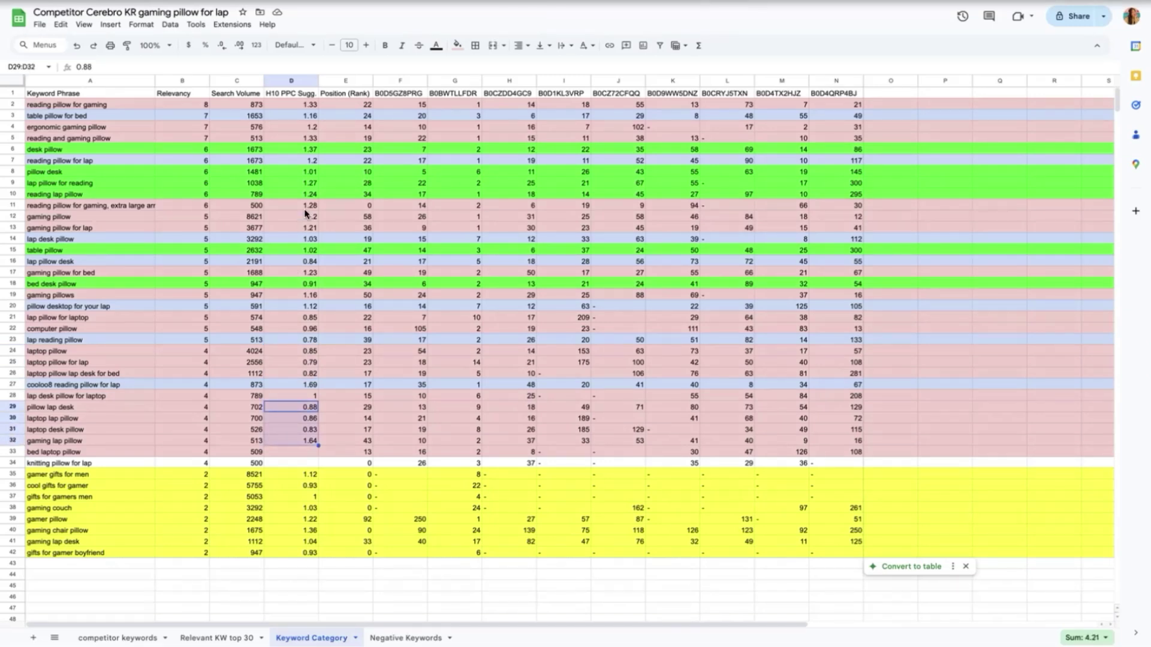
pyautogui.click(50, 129)
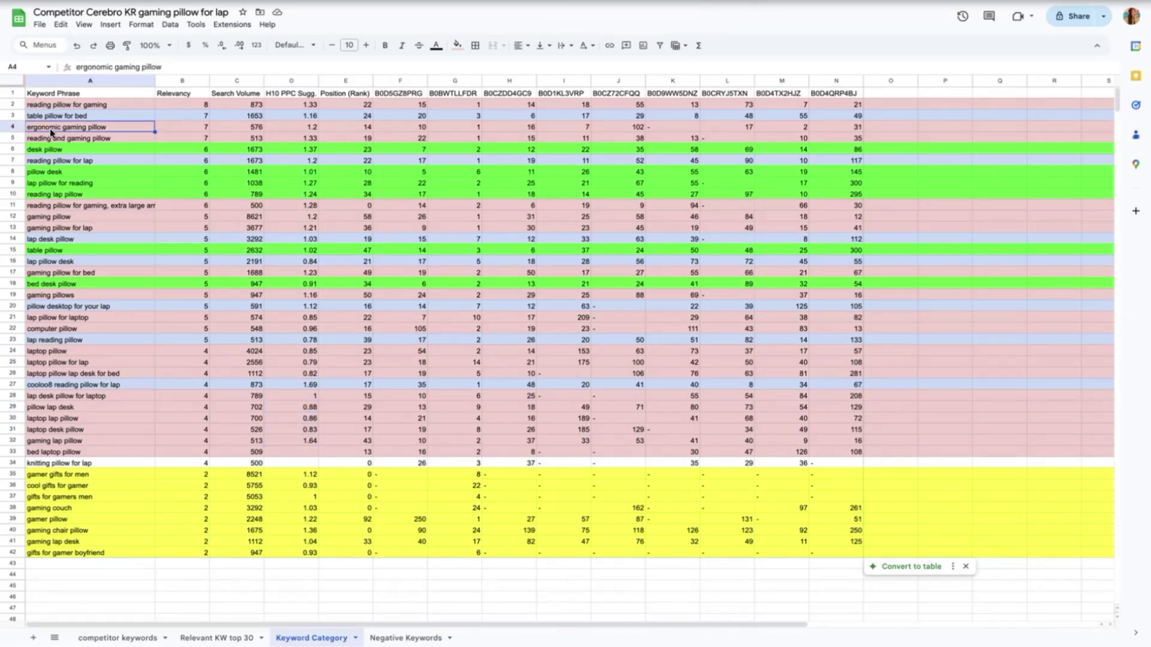
pyautogui.click(62, 104)
pyautogui.click(65, 139)
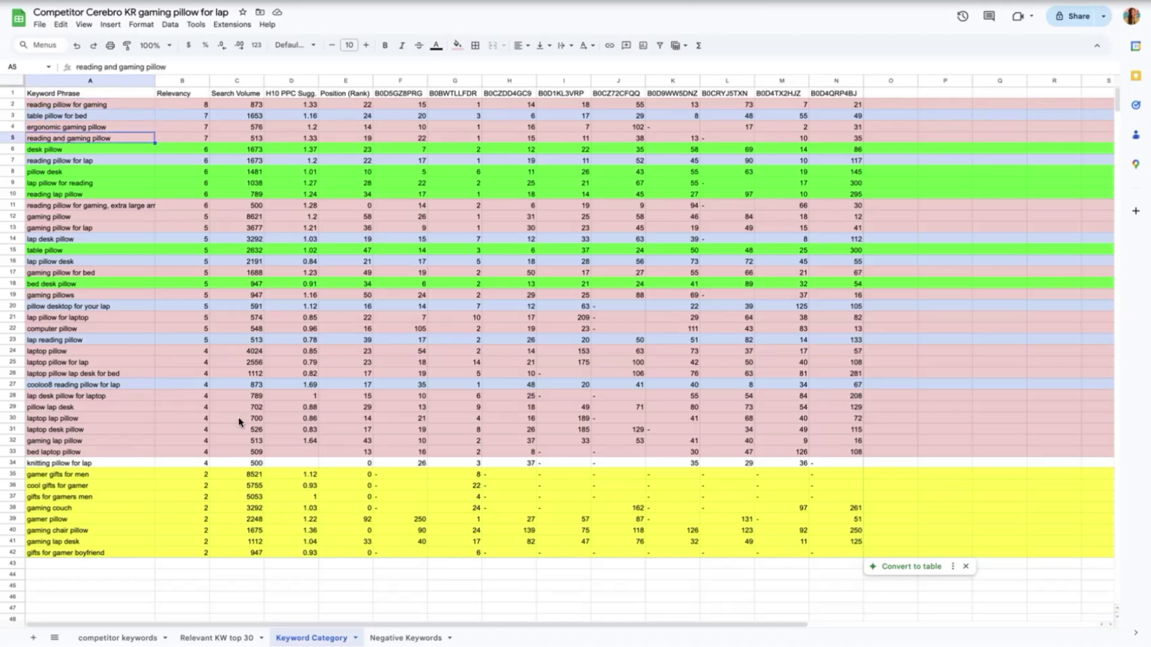
pyautogui.moveTo(317, 95); pyautogui.dragTo(301, 444)
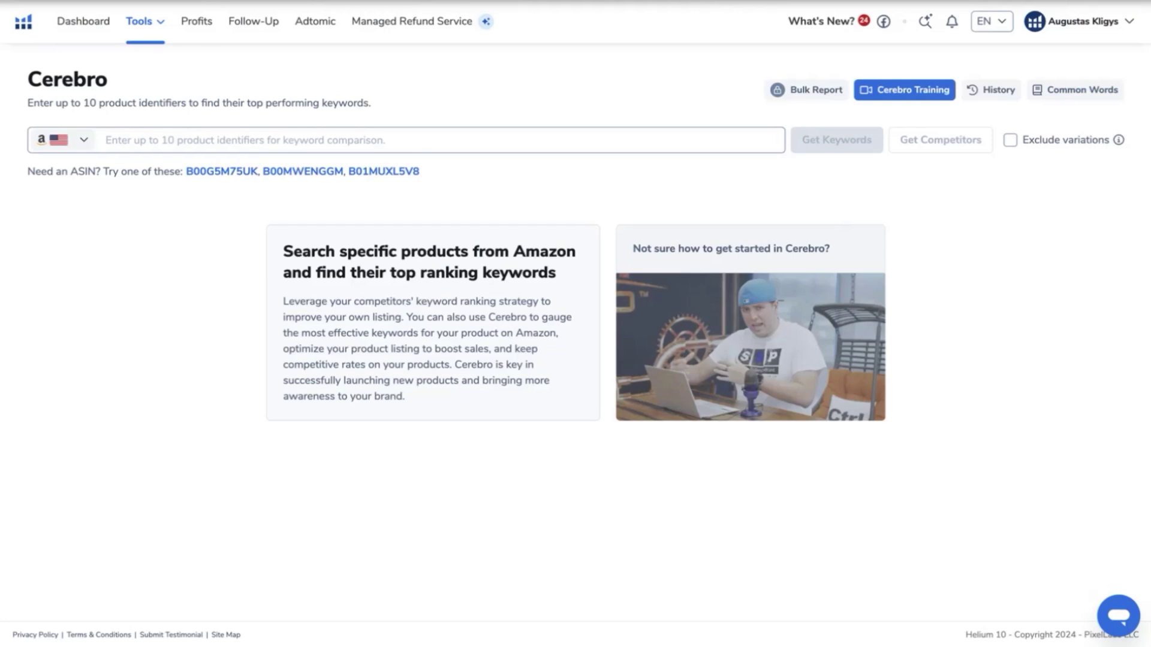
# Step: Browse the Helium 10 Tools menu, then return to the Keyword Category spreadsheet
pyautogui.click(139, 22)
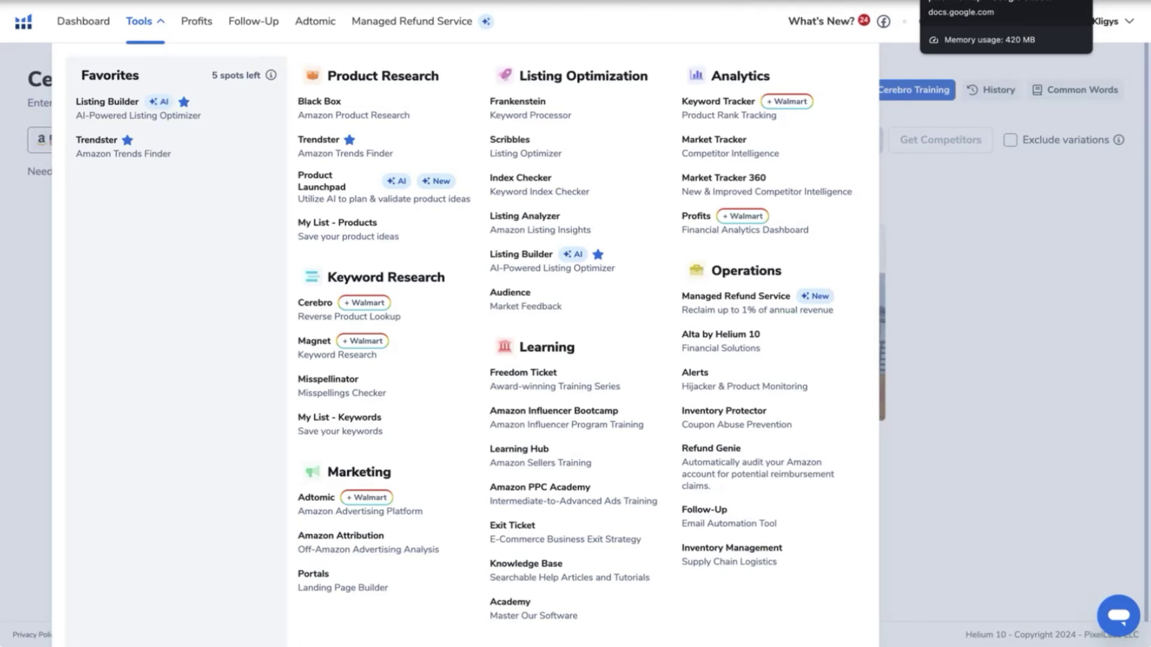
pyautogui.click(994, 1)
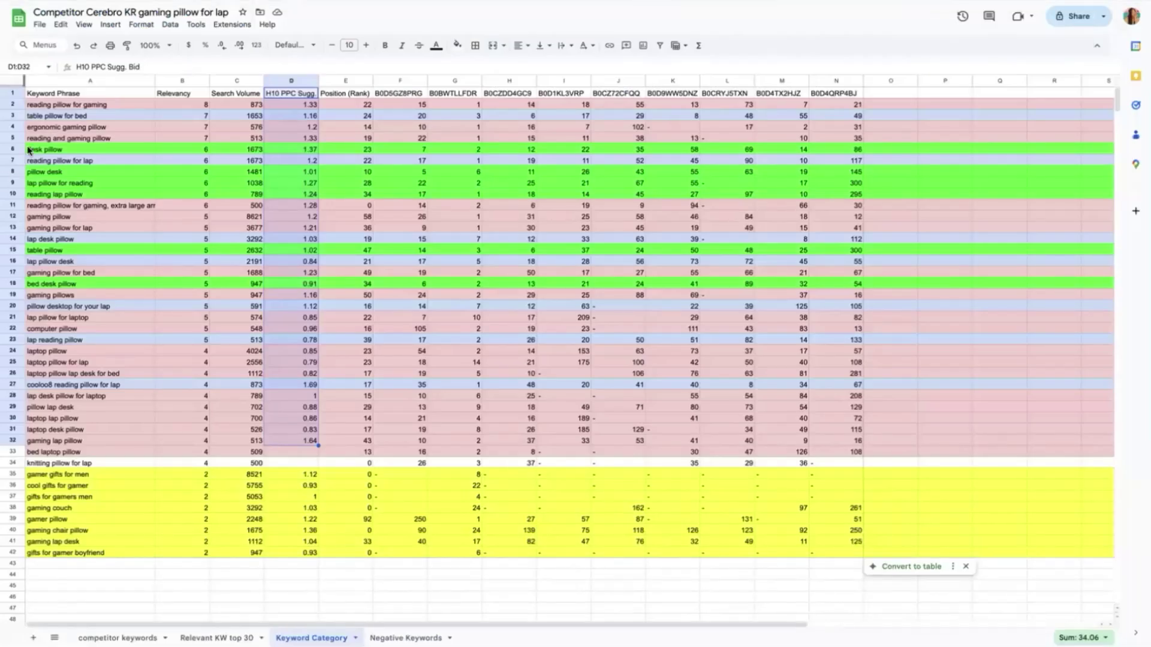
pyautogui.click(54, 104)
pyautogui.click(56, 126)
pyautogui.click(53, 138)
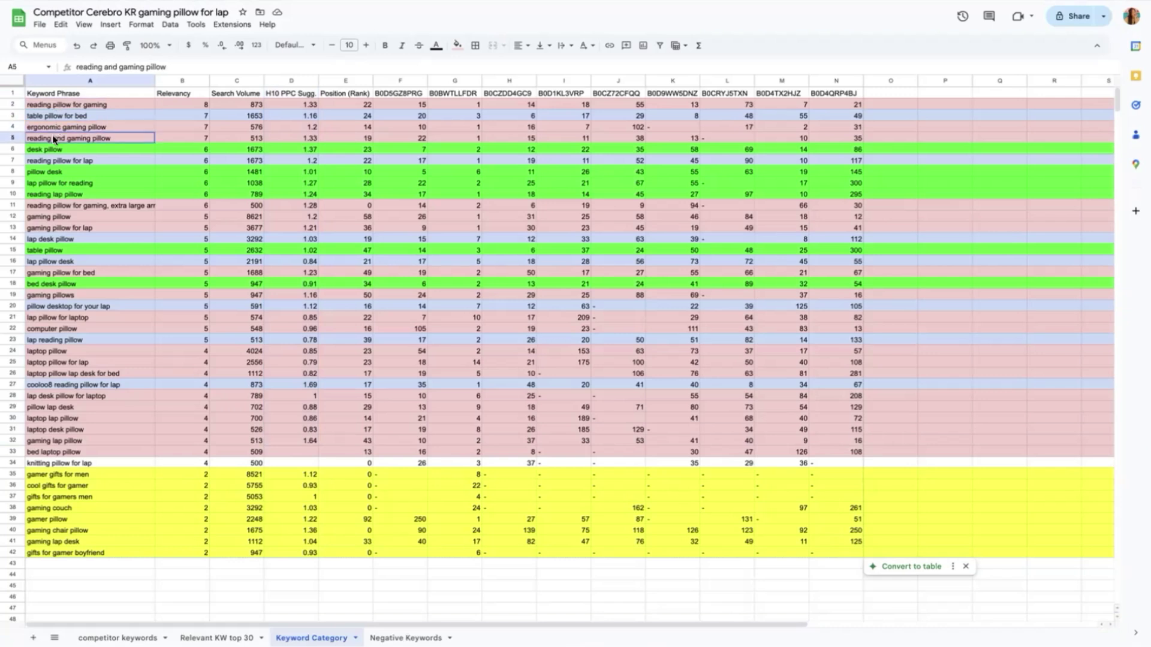
pyautogui.click(51, 205)
pyautogui.click(49, 217)
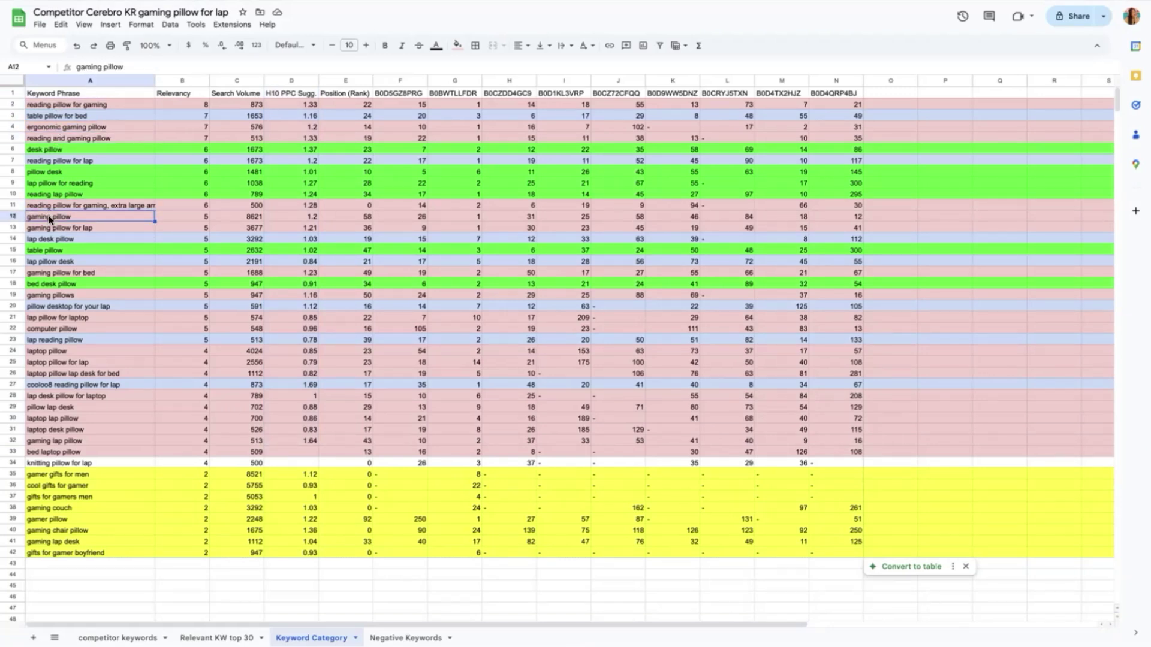
pyautogui.click(49, 228)
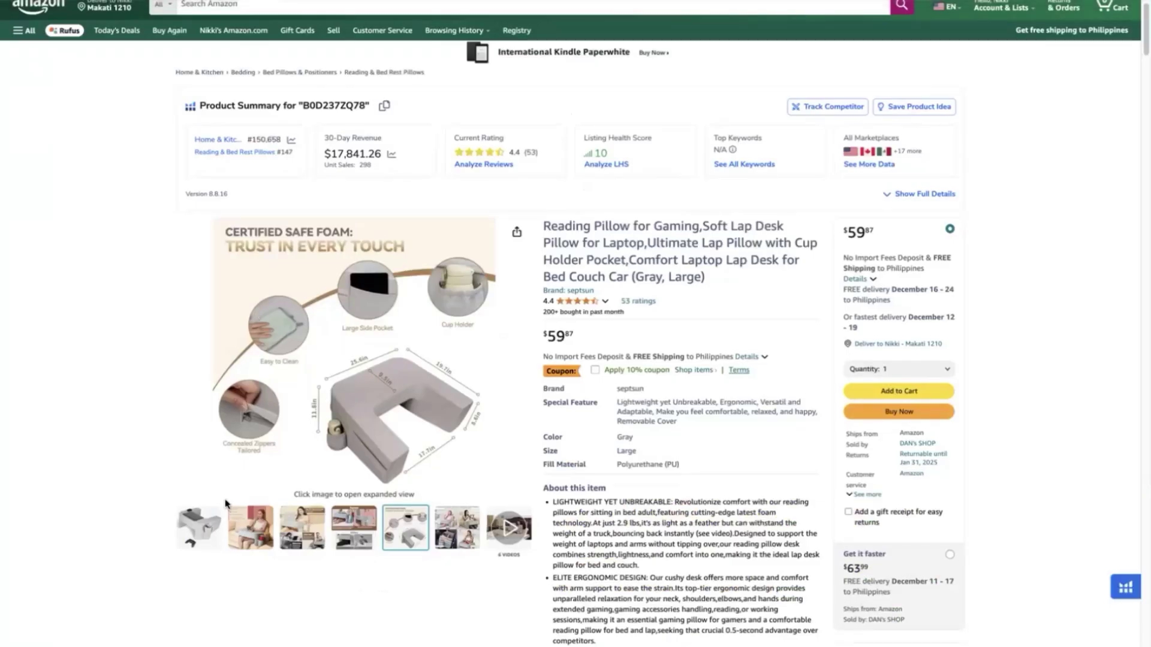
# Step: View the competitor reading pillow's first product photo zoomed, then scroll the listing
pyautogui.click(198, 528)
pyautogui.moveTo(362, 306)
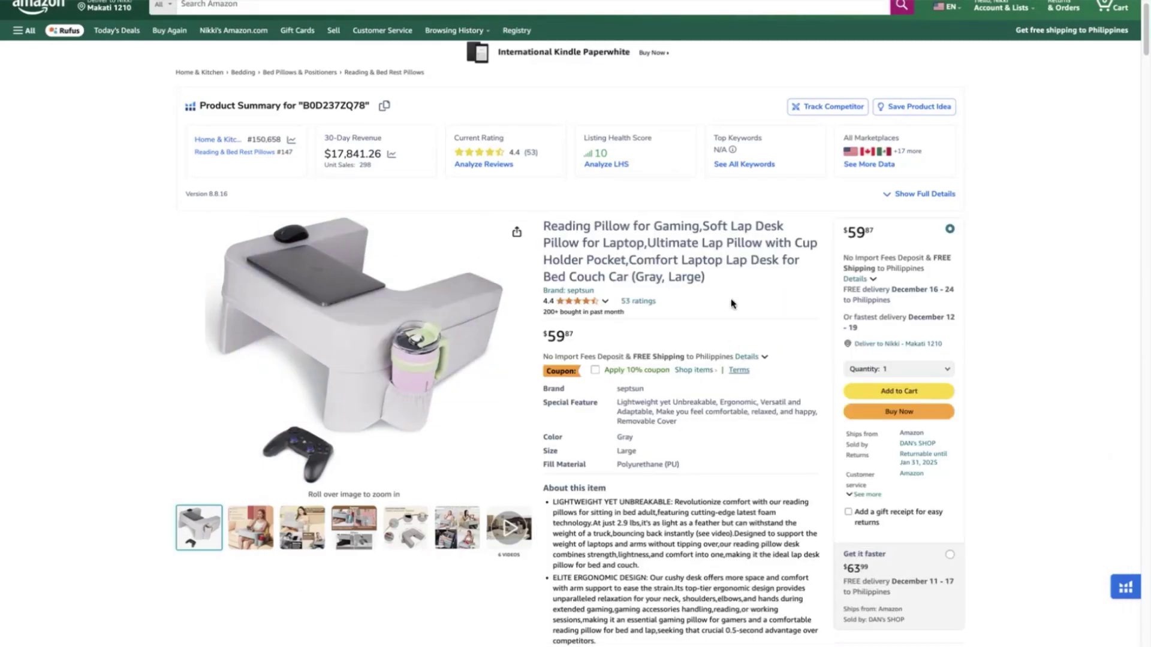
pyautogui.scroll(-1, 731, 304)
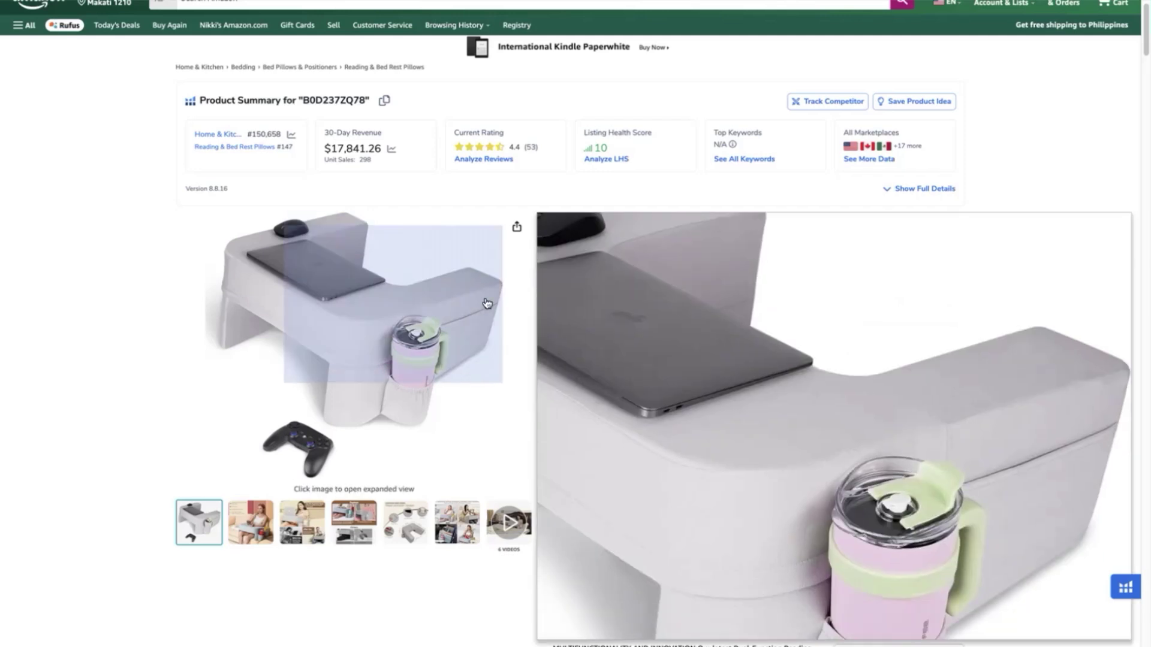
pyautogui.scroll(-1, 696, 301)
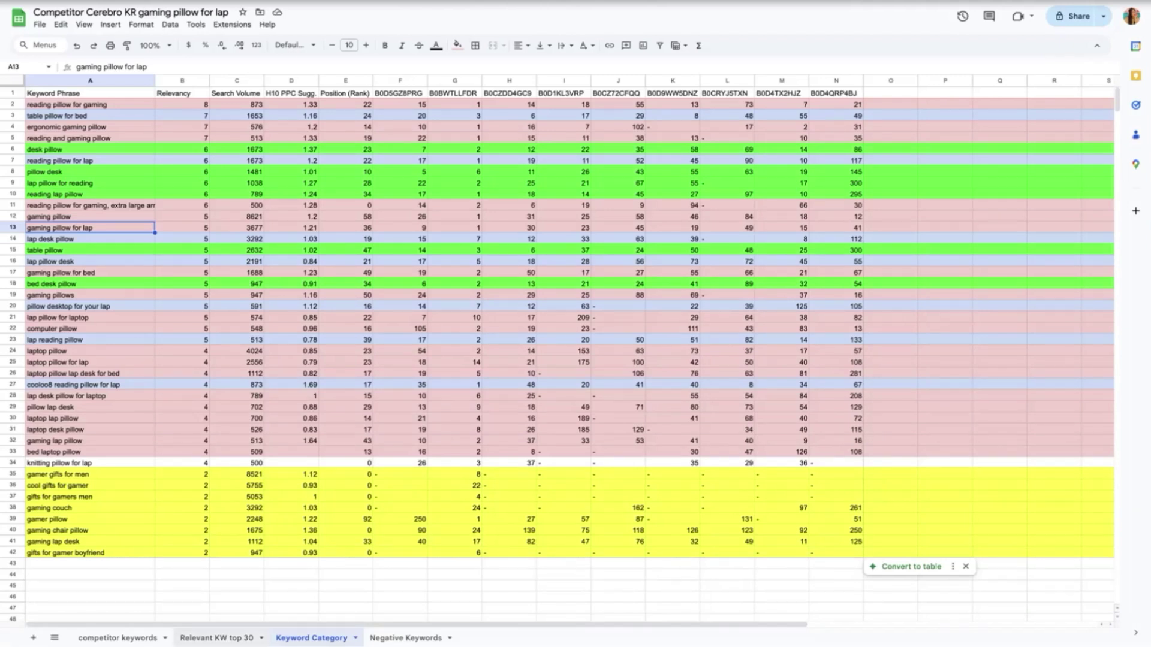
# Step: Go to the Relevant KW top 30 sheet and select the crochet pillow for lap support row
pyautogui.click(217, 637)
pyautogui.scroll(-3, 110, 268)
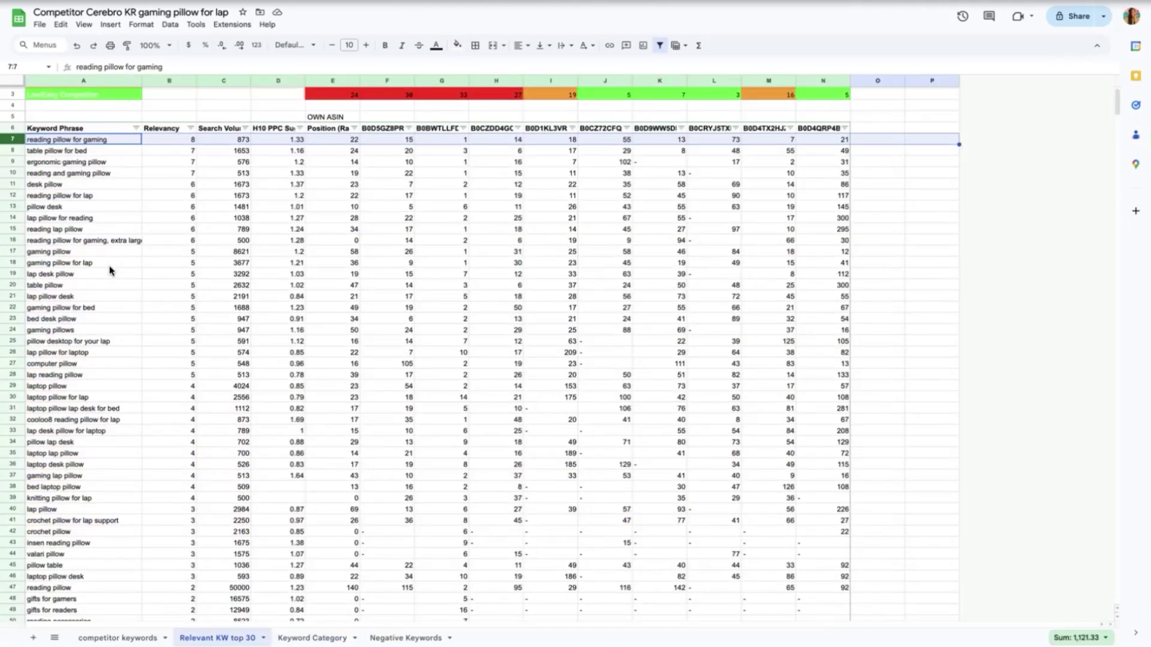
pyautogui.scroll(-3, 109, 266)
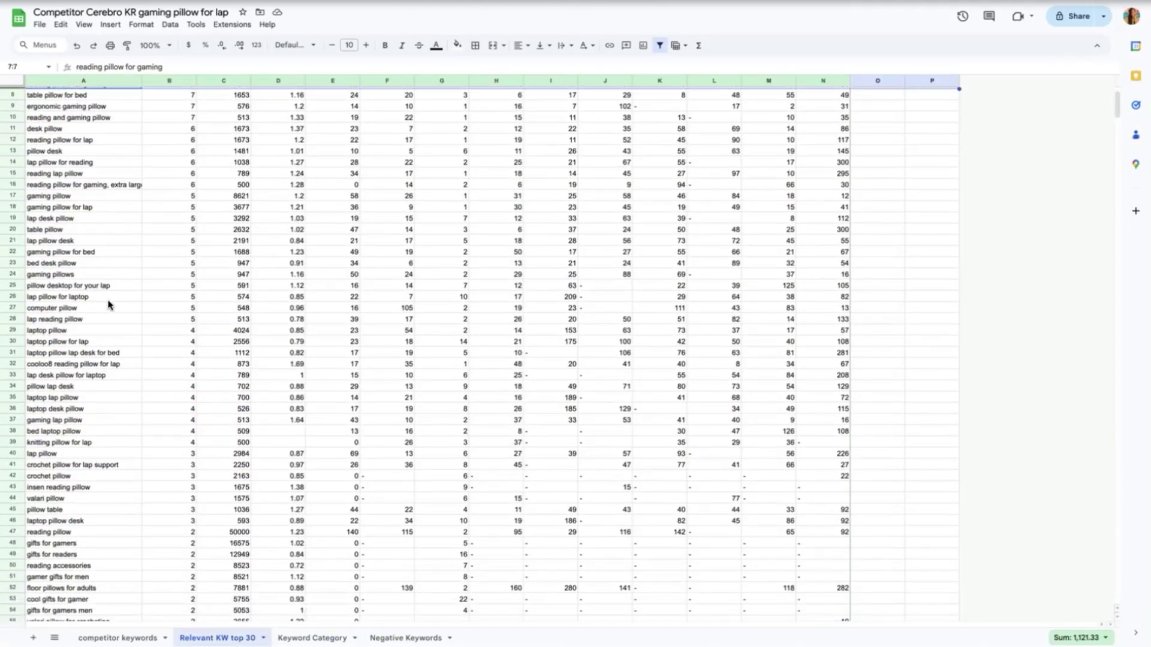
pyautogui.scroll(-2, 116, 360)
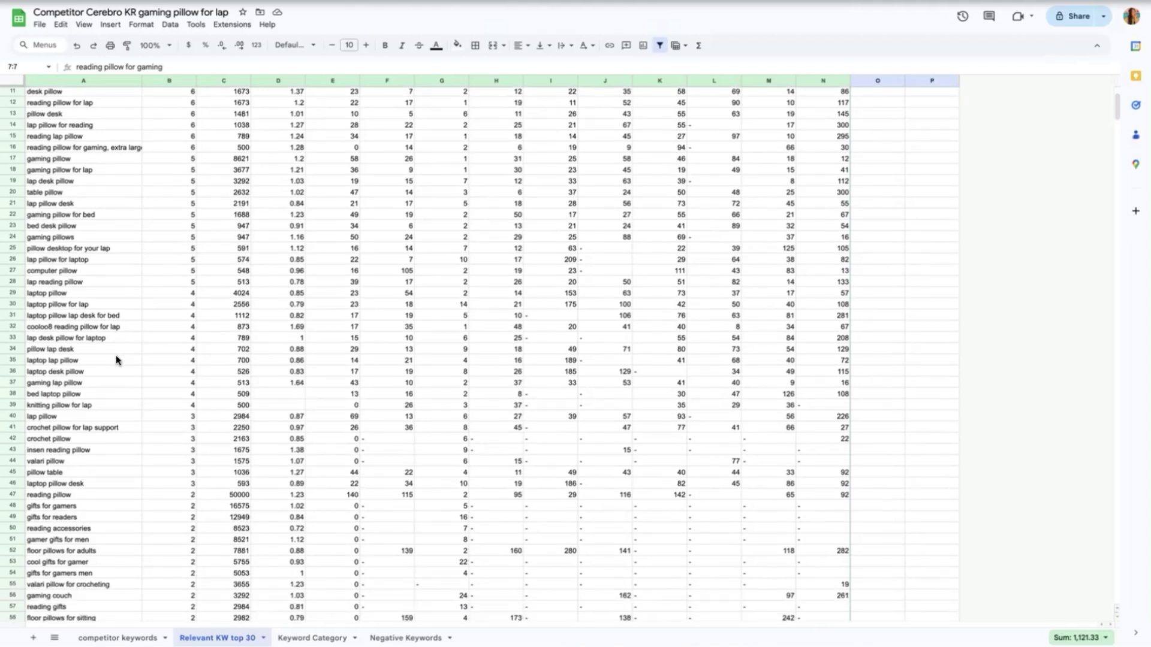
pyautogui.click(16, 427)
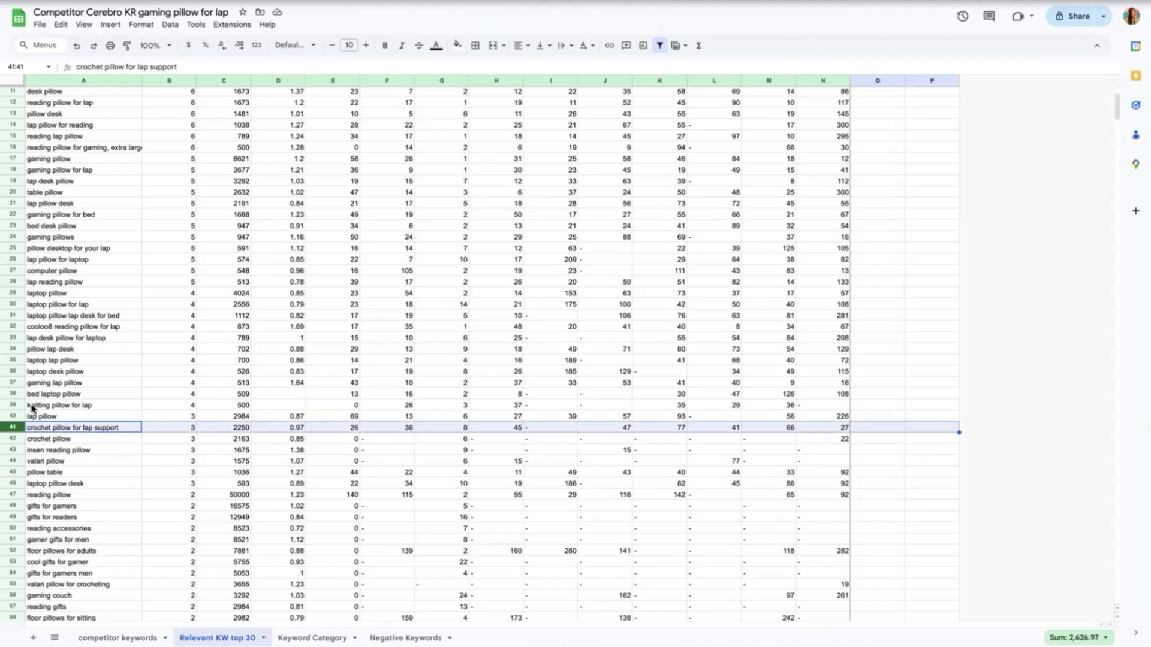
# Step: Fill the keywords 'knitting pillow for lap' and 'crochet pillow for lap support' light red
pyautogui.click(62, 407)
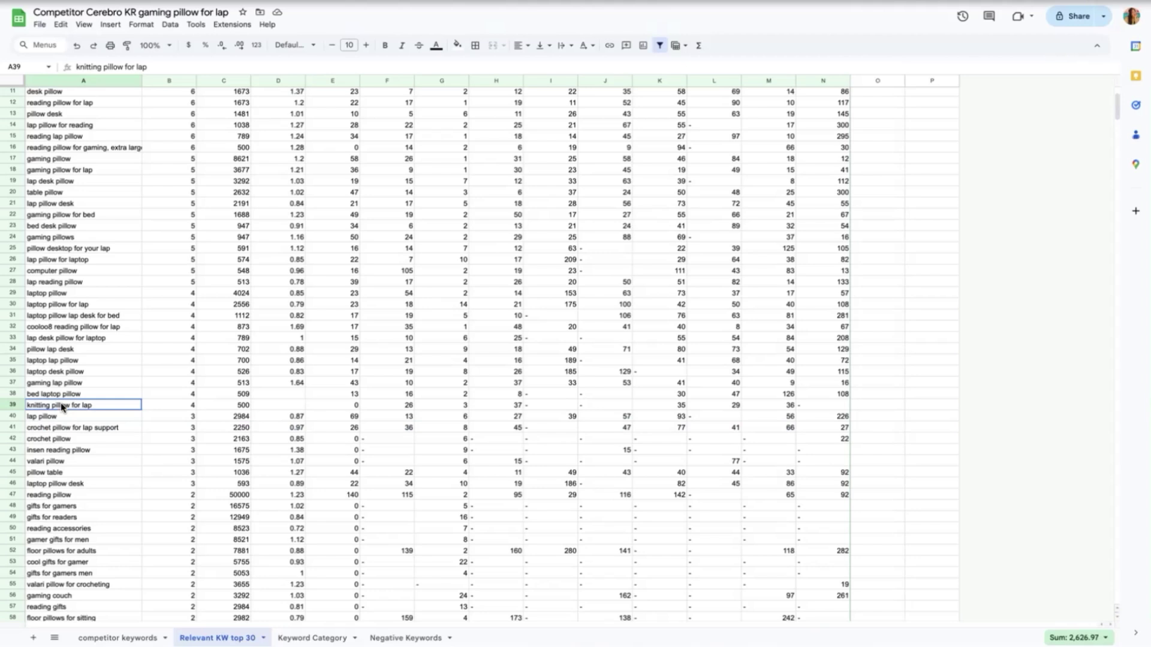
pyautogui.click(457, 45)
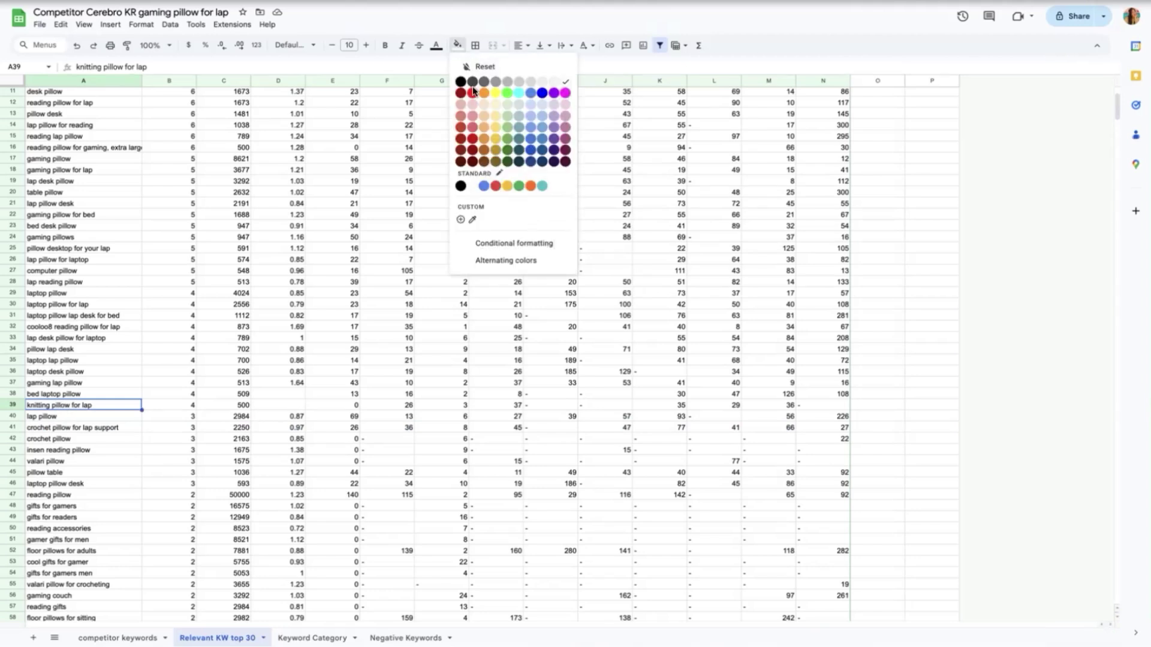
pyautogui.click(466, 113)
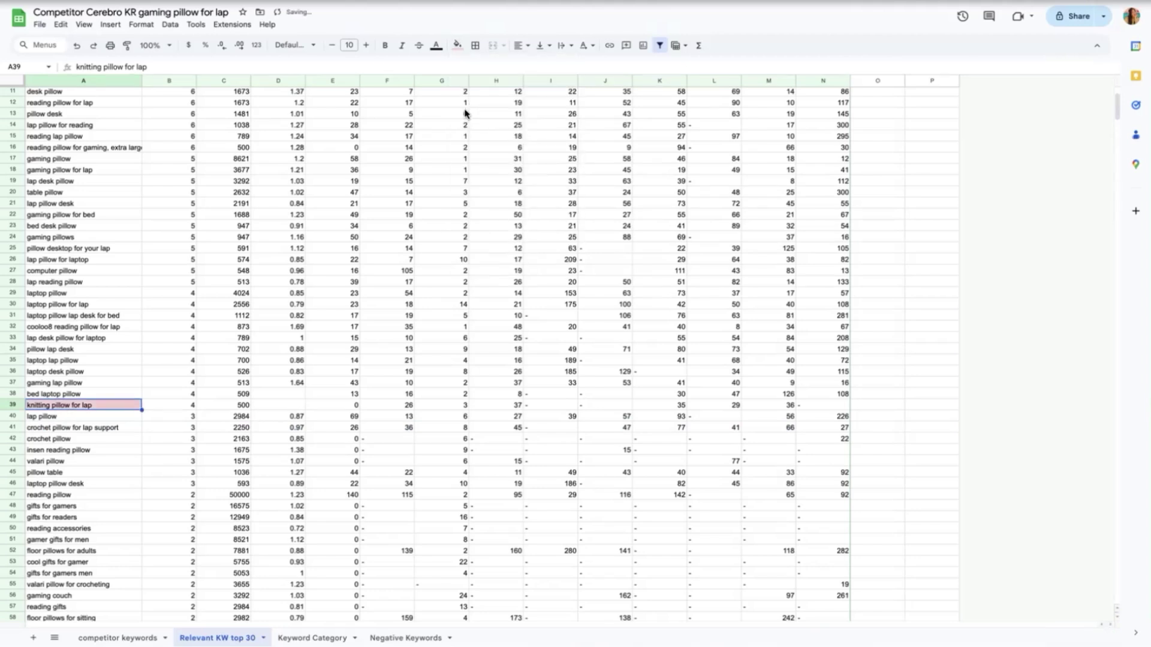
pyautogui.click(44, 429)
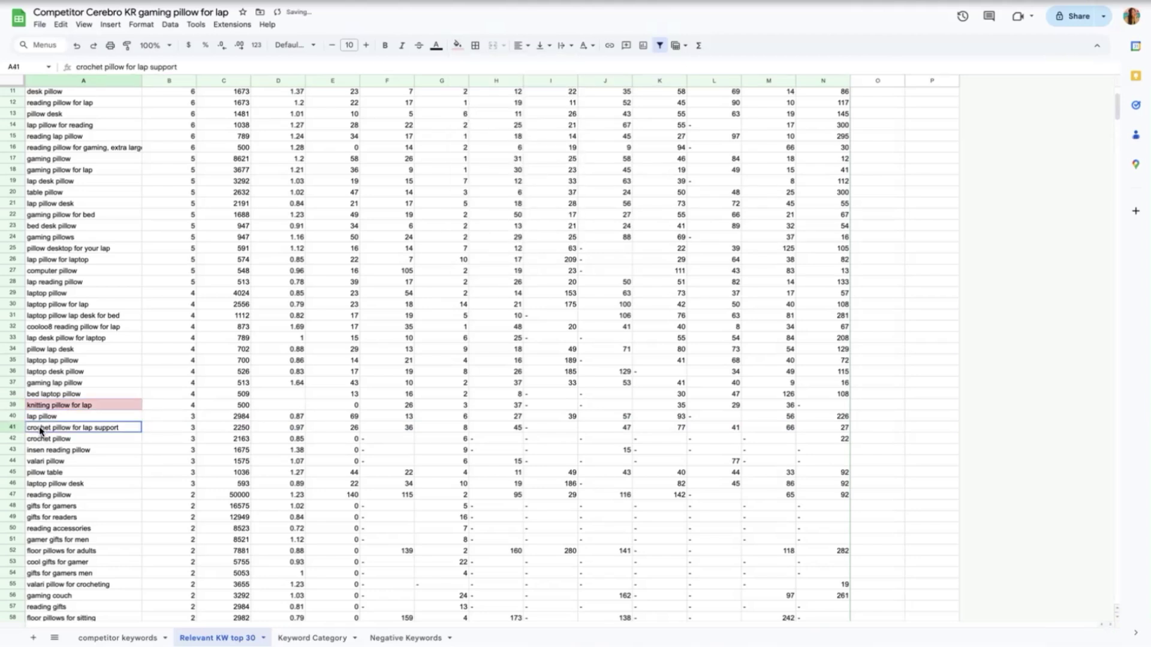
pyautogui.click(457, 45)
pyautogui.click(470, 112)
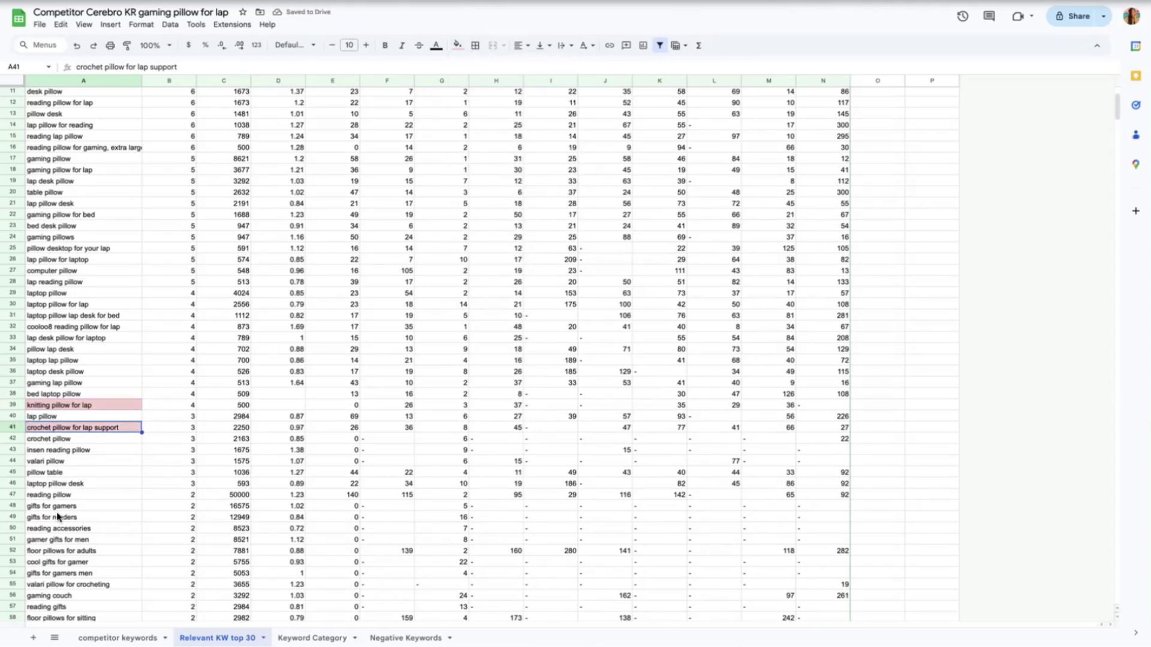
# Step: Fill 'floor pillows for sitting' and 'crochet pillow' light pink as negative keywords
pyautogui.scroll(-1, 58, 516)
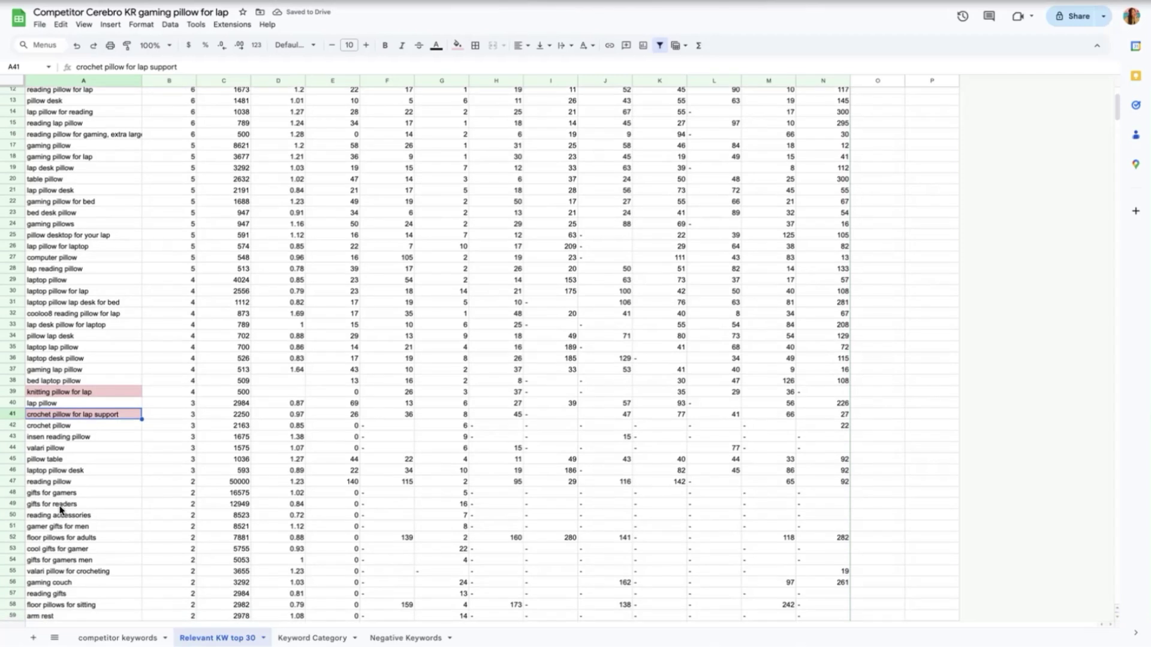
pyautogui.scroll(-3, 60, 509)
pyautogui.scroll(-1, 66, 518)
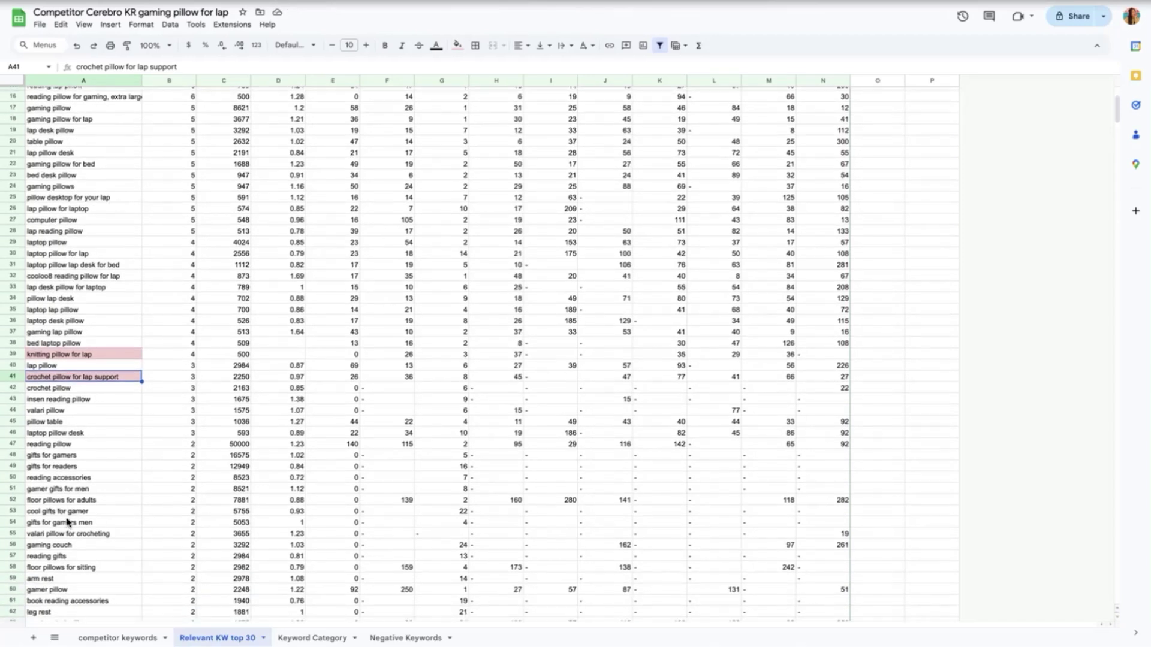
pyautogui.scroll(-10, 67, 520)
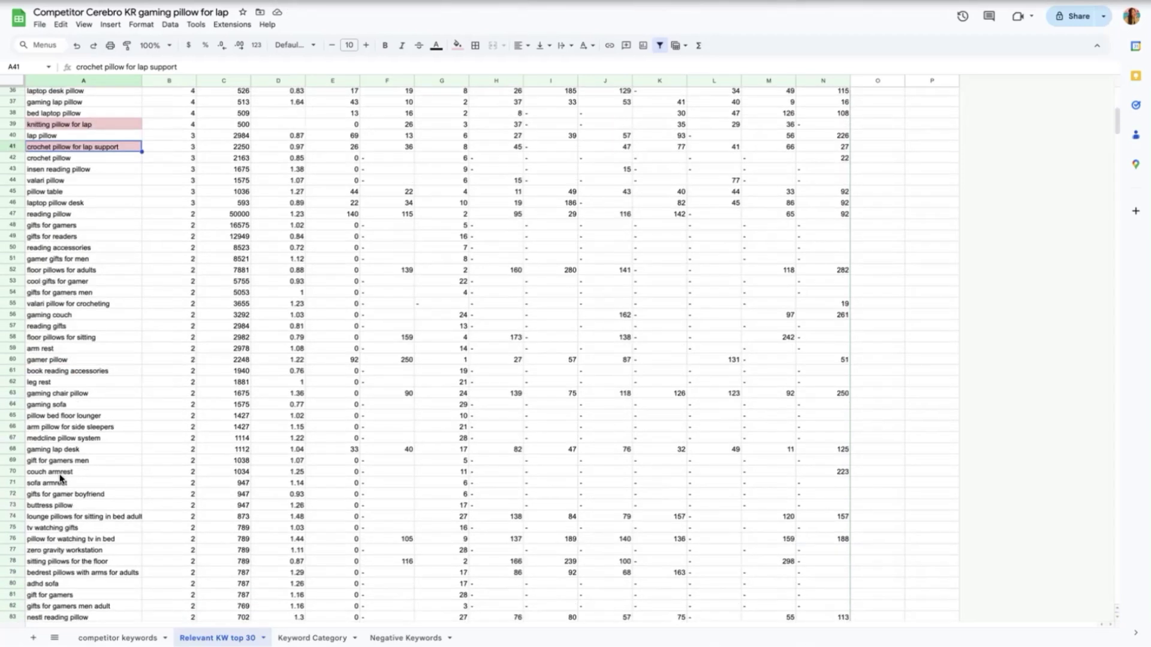
pyautogui.click(55, 340)
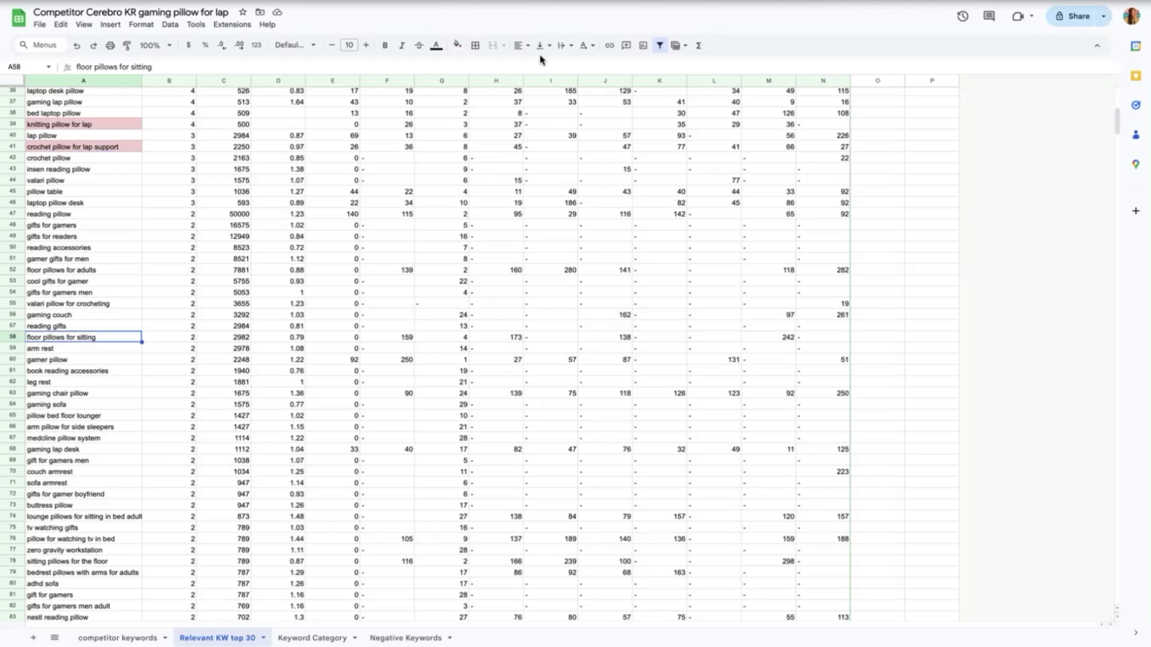
pyautogui.click(457, 47)
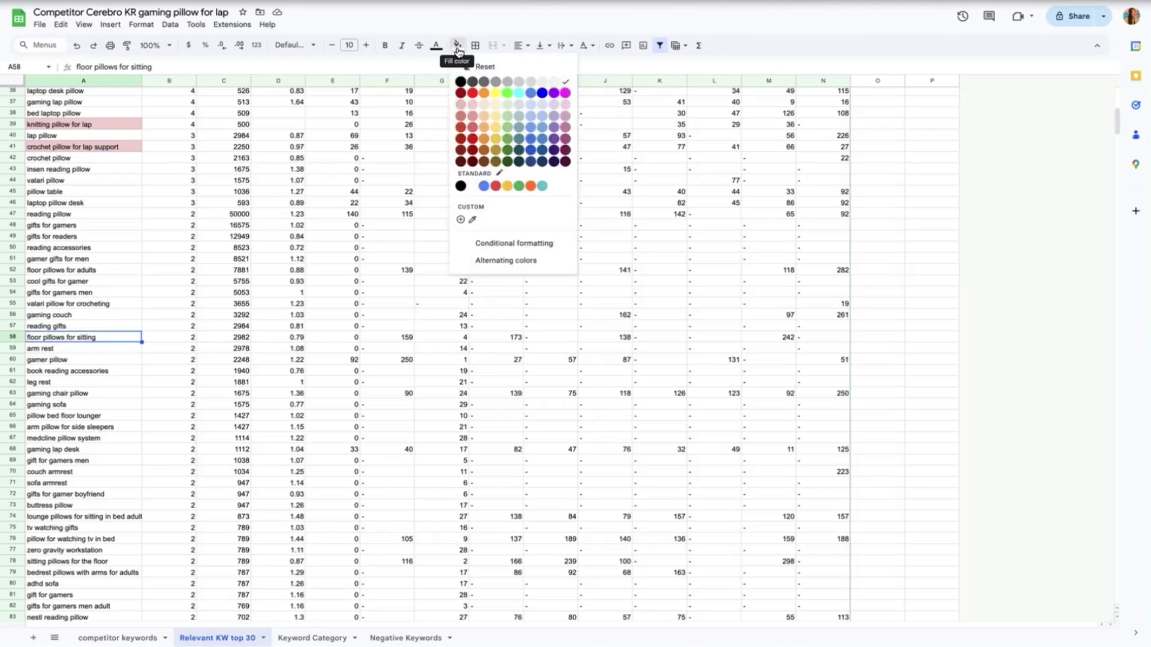
pyautogui.click(468, 101)
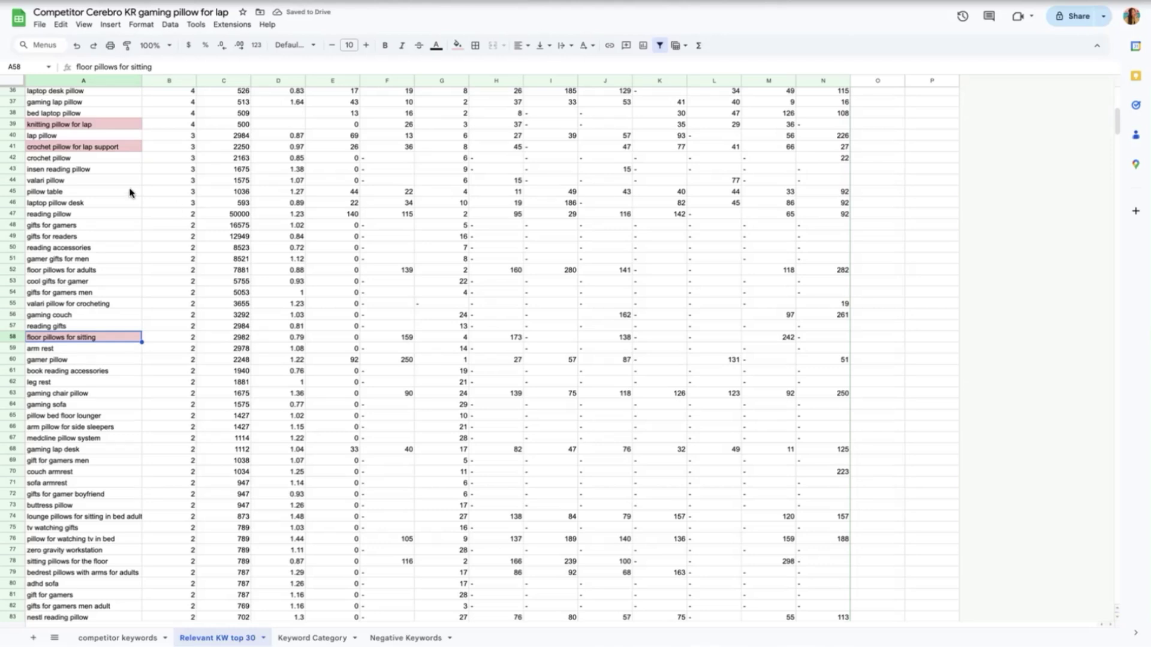
pyautogui.click(126, 158)
pyautogui.click(457, 46)
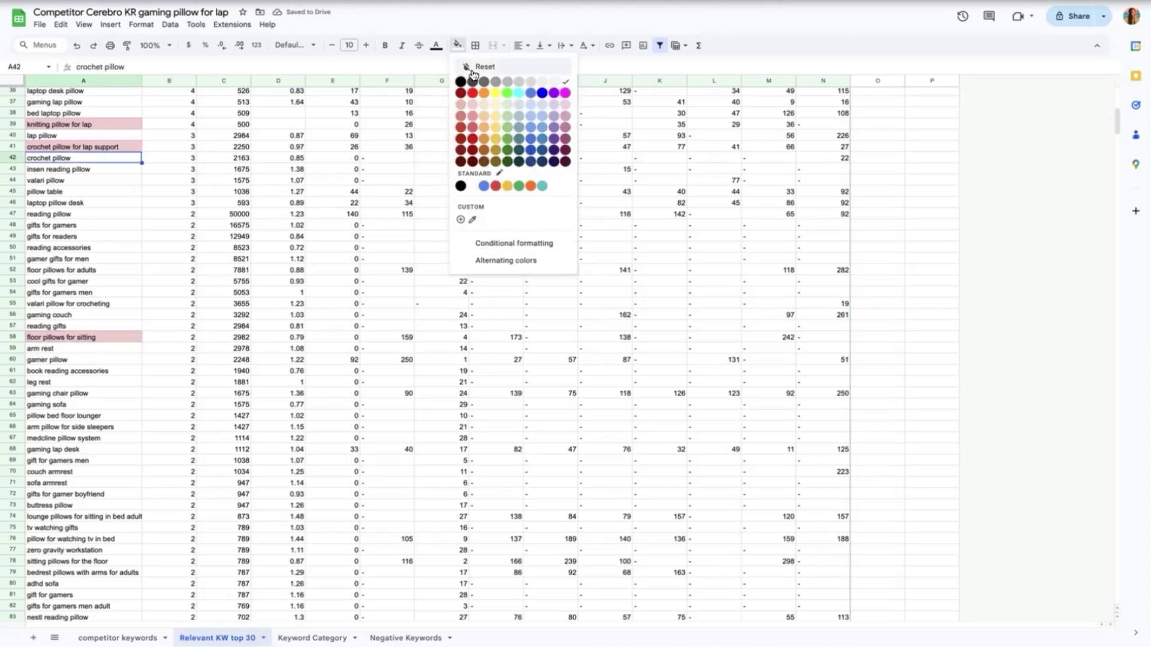
pyautogui.click(473, 108)
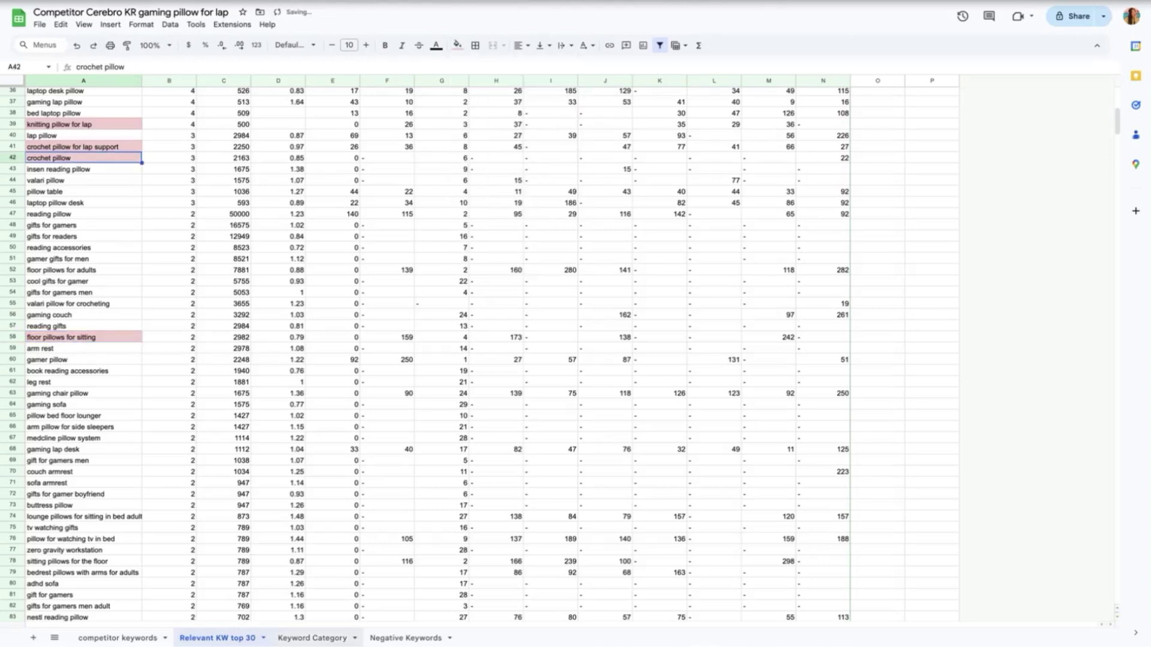
pyautogui.click(406, 638)
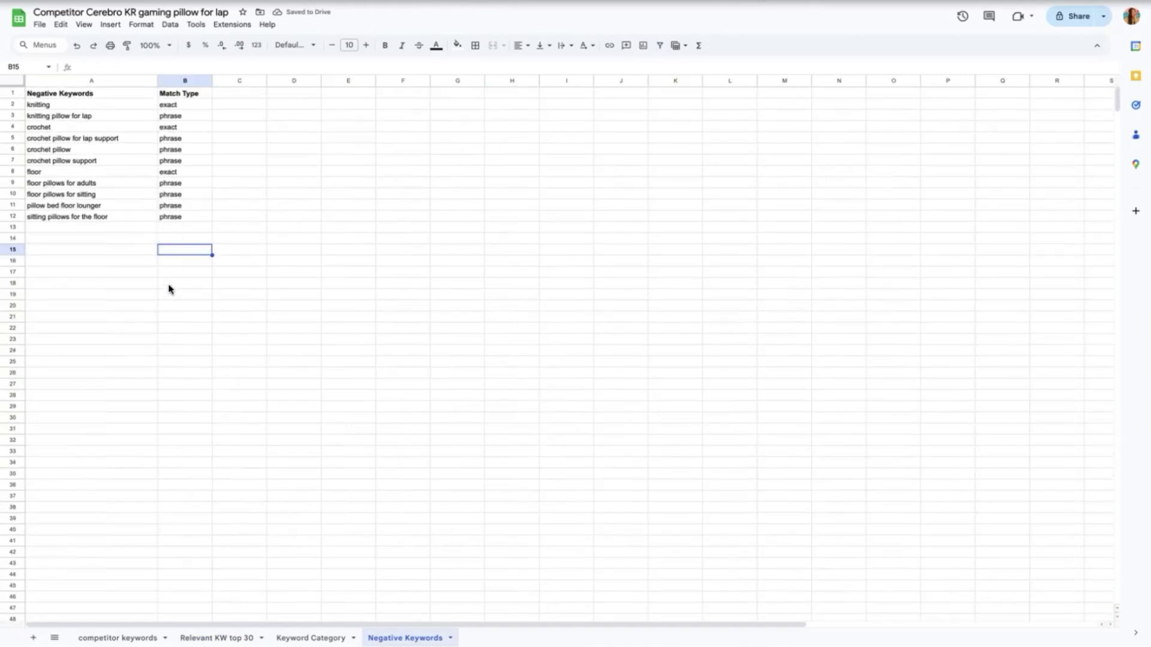
pyautogui.click(117, 106)
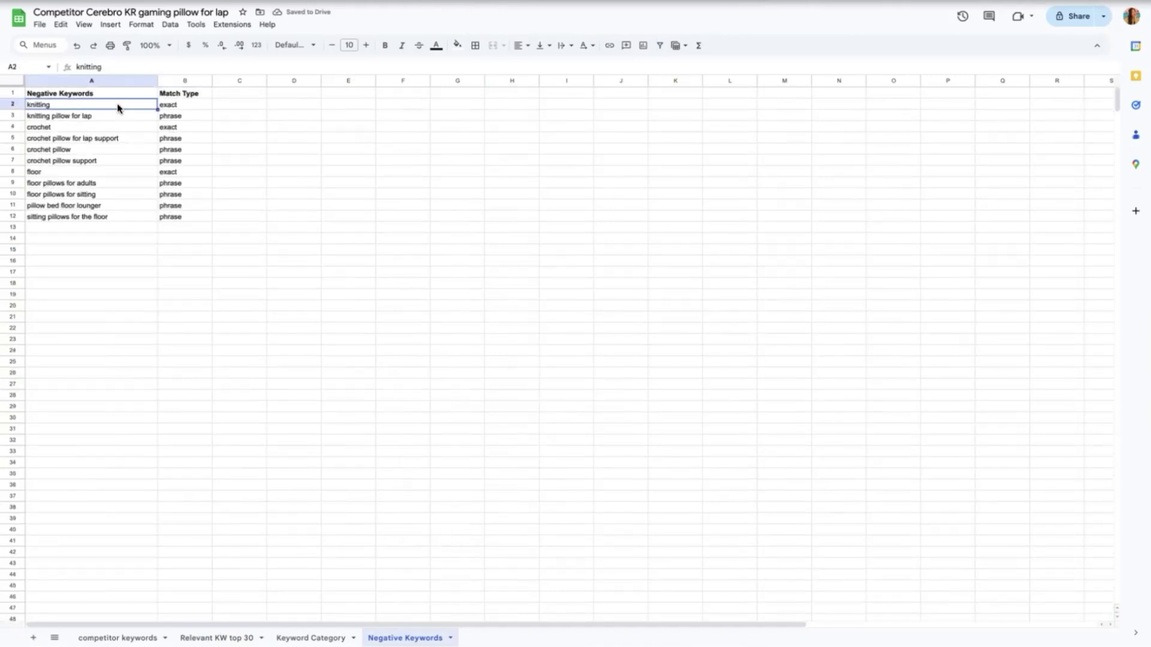
pyautogui.click(110, 116)
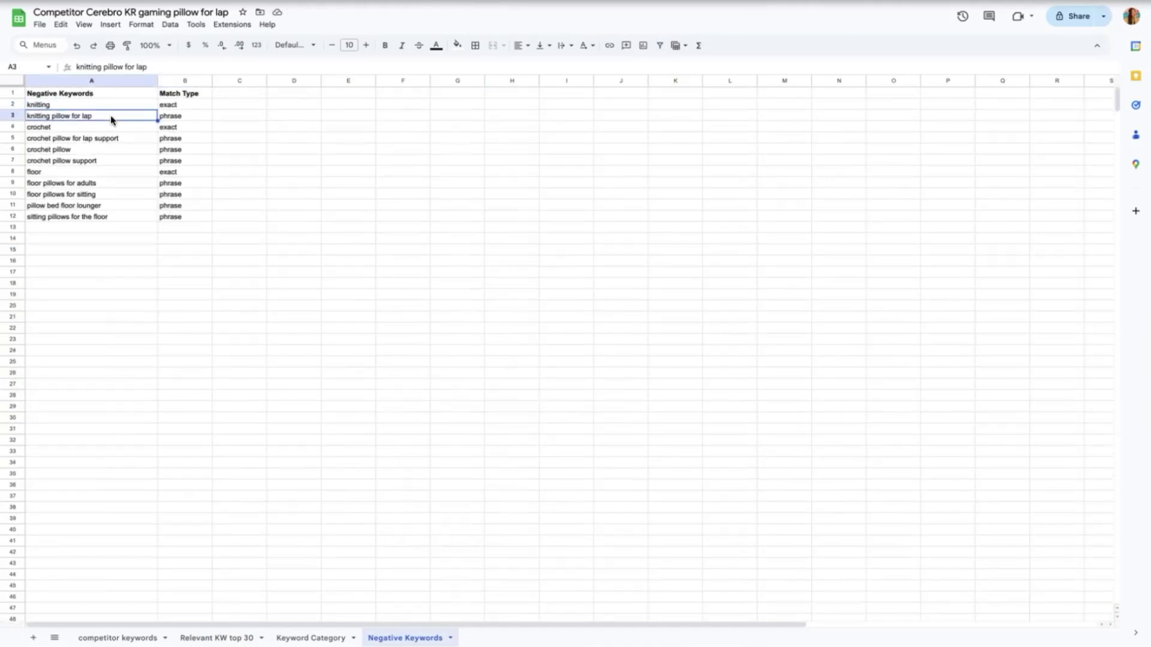
pyautogui.click(110, 128)
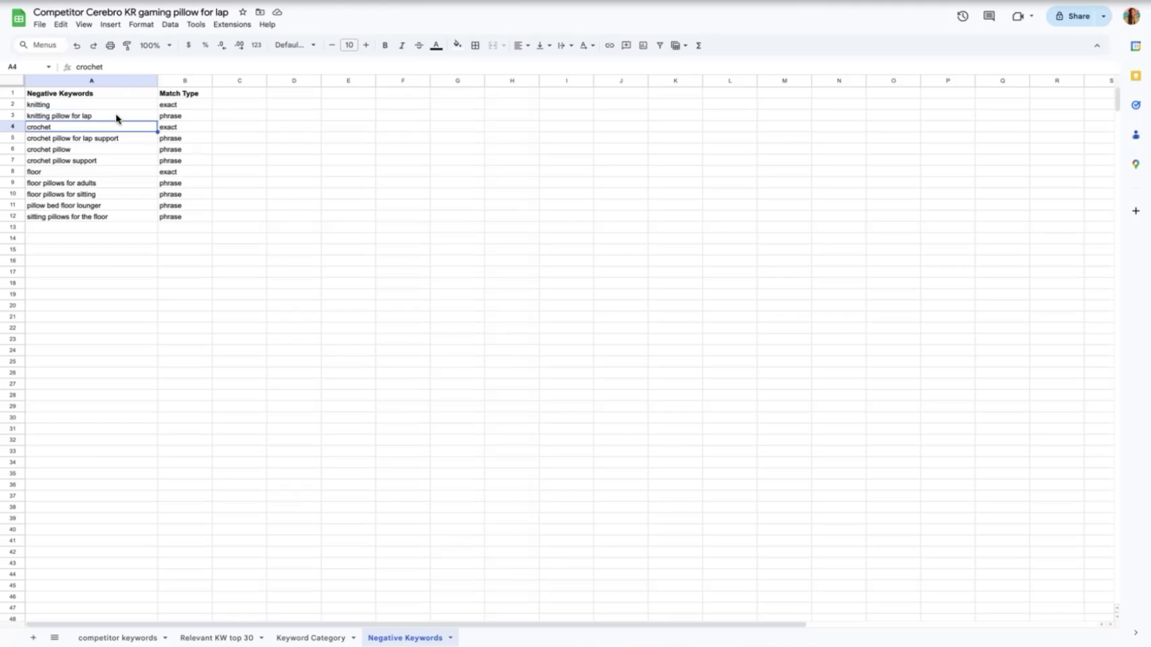
pyautogui.moveTo(116, 94); pyautogui.dragTo(116, 218)
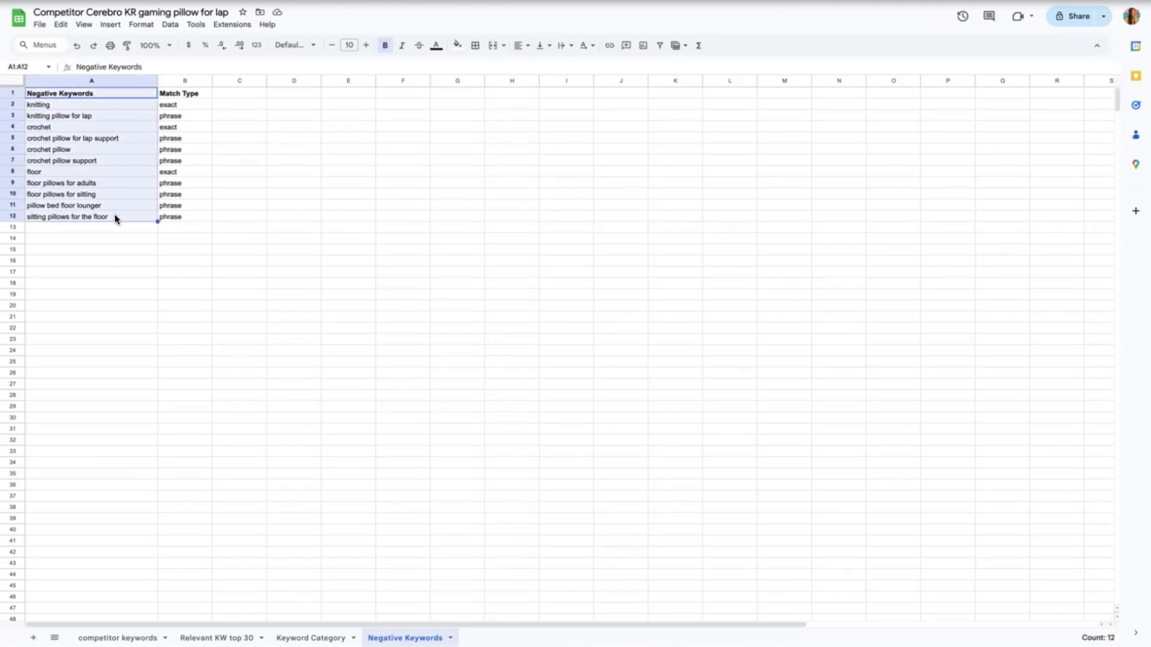
pyautogui.click(91, 260)
pyautogui.click(78, 172)
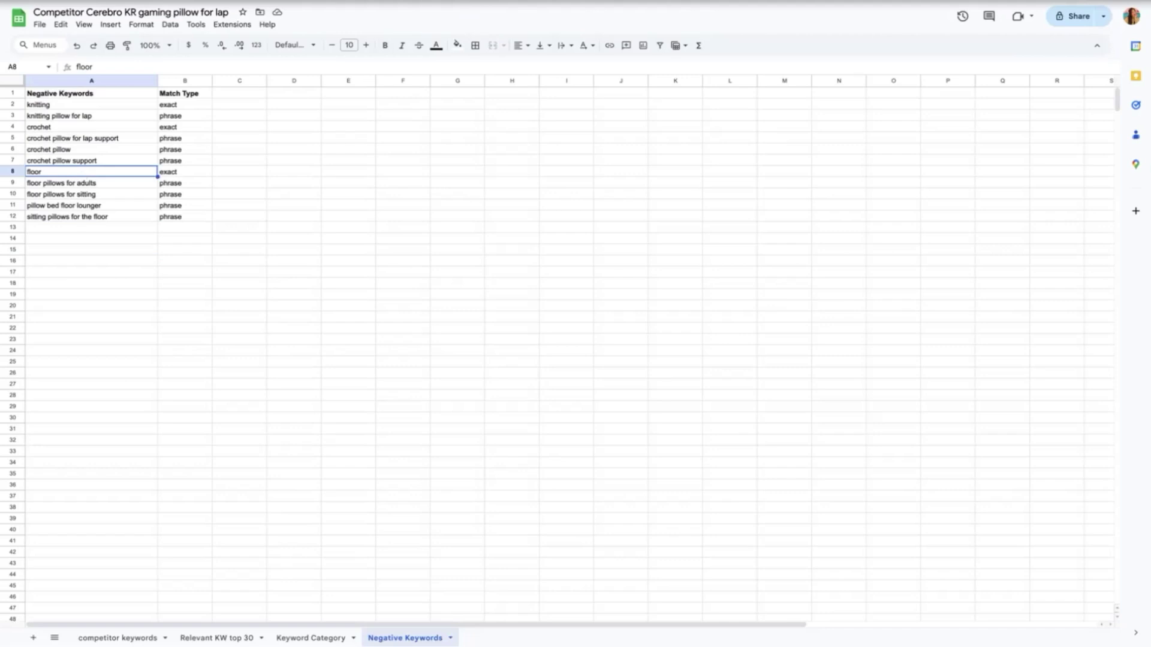
pyautogui.click(217, 637)
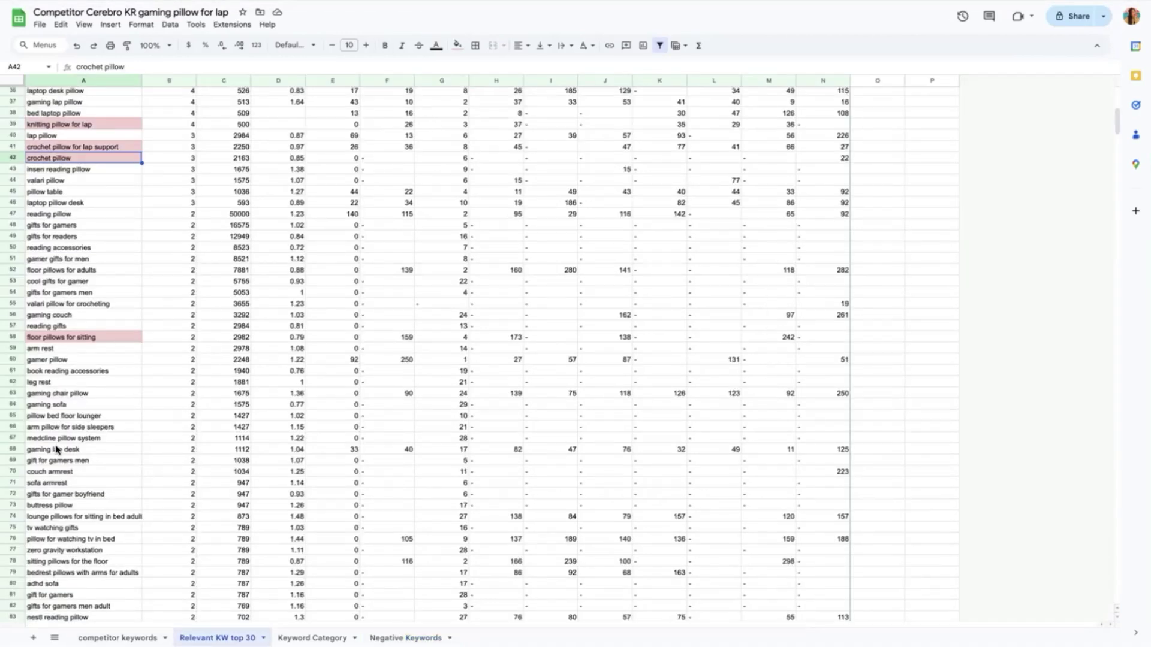
# Step: Scroll down to A111 and fill 'floor level couch' light pink
pyautogui.scroll(-1, 60, 441)
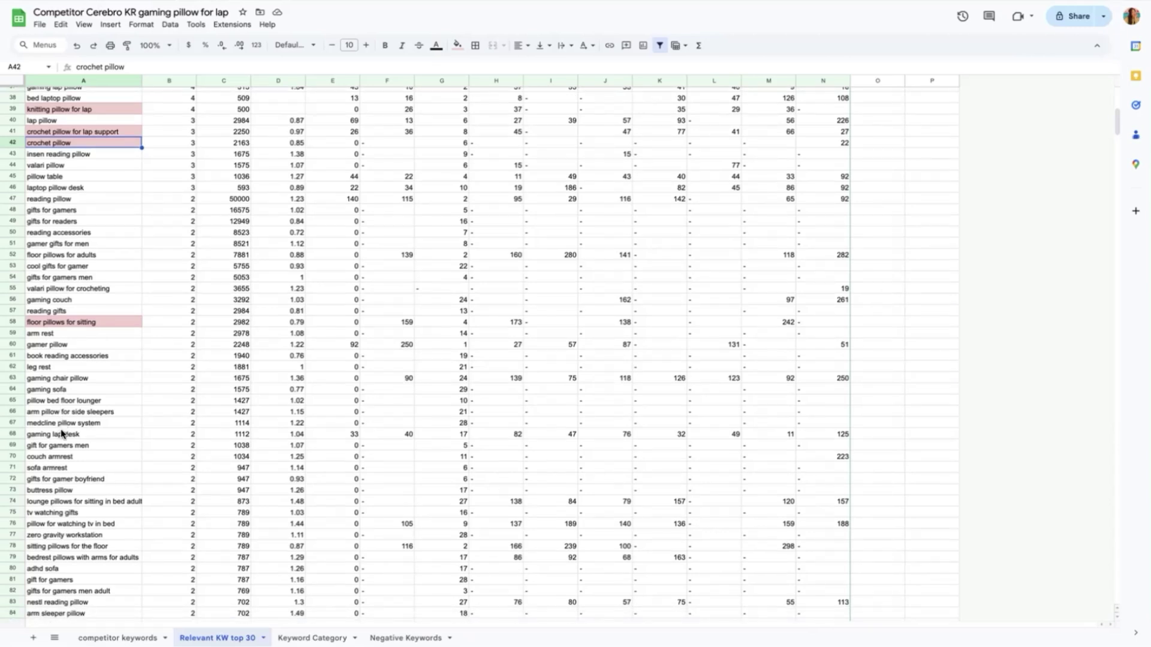
pyautogui.scroll(-2, 62, 433)
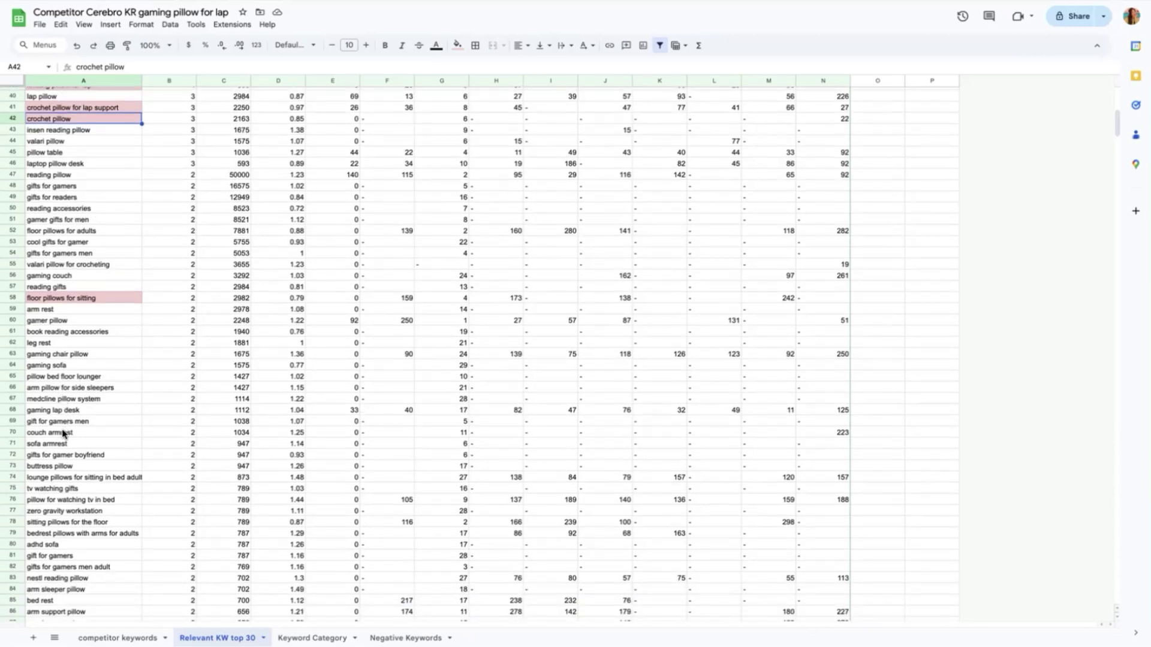
pyautogui.scroll(-5, 63, 433)
pyautogui.scroll(-1, 75, 467)
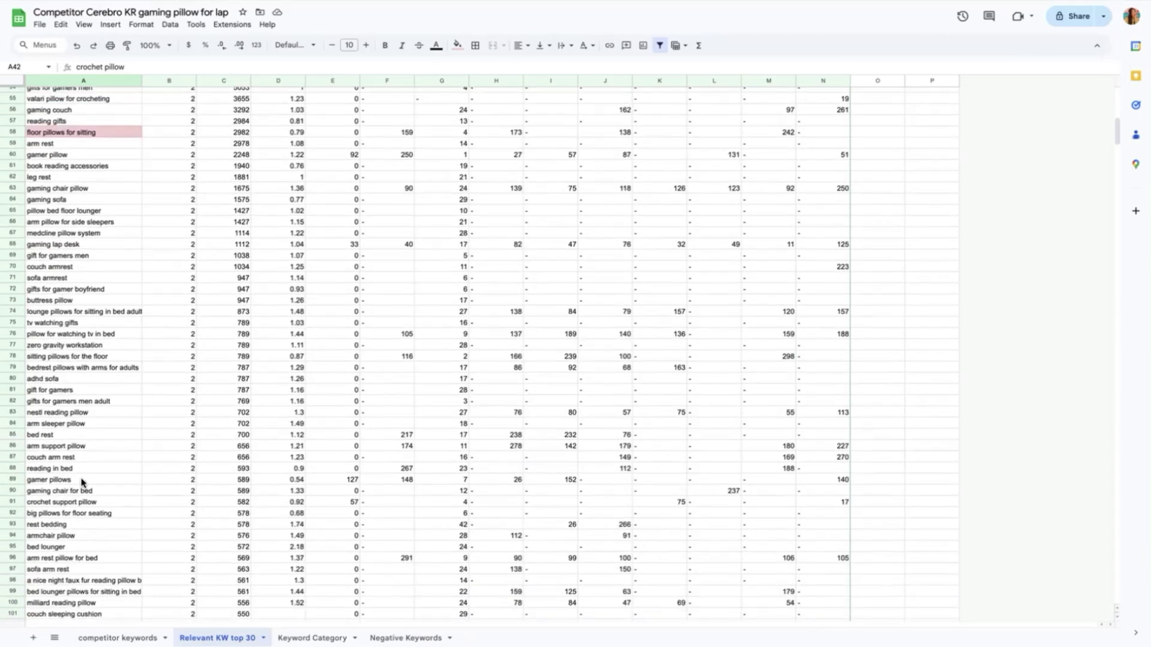
pyautogui.scroll(-2, 82, 483)
pyautogui.scroll(-3, 83, 483)
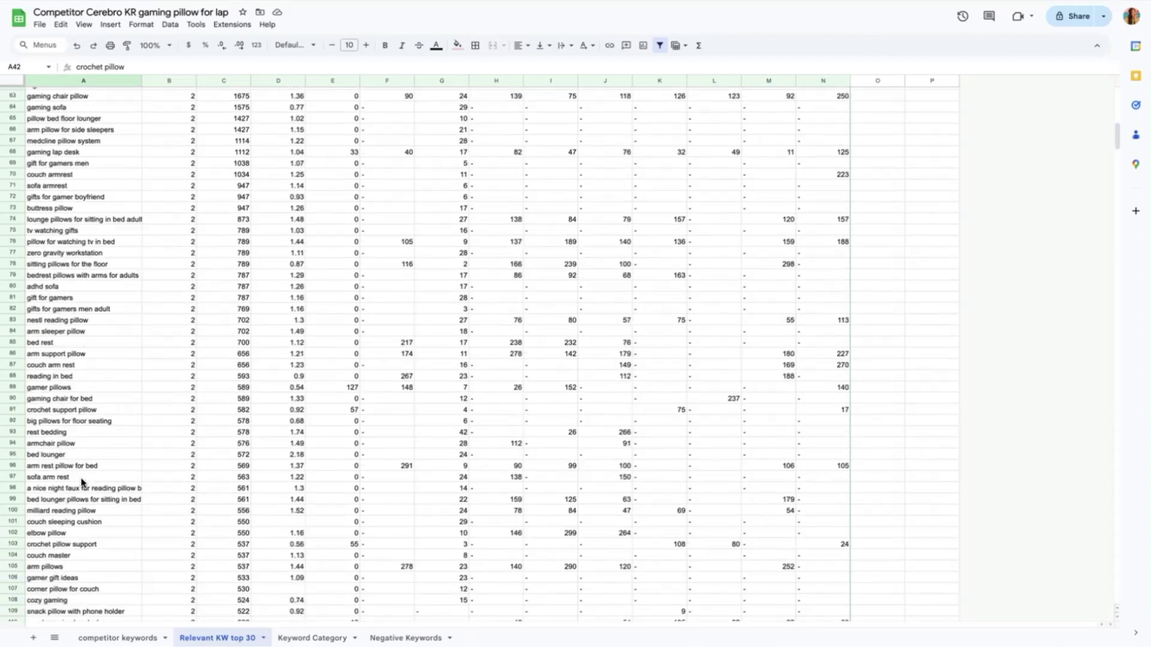
pyautogui.scroll(-4, 75, 517)
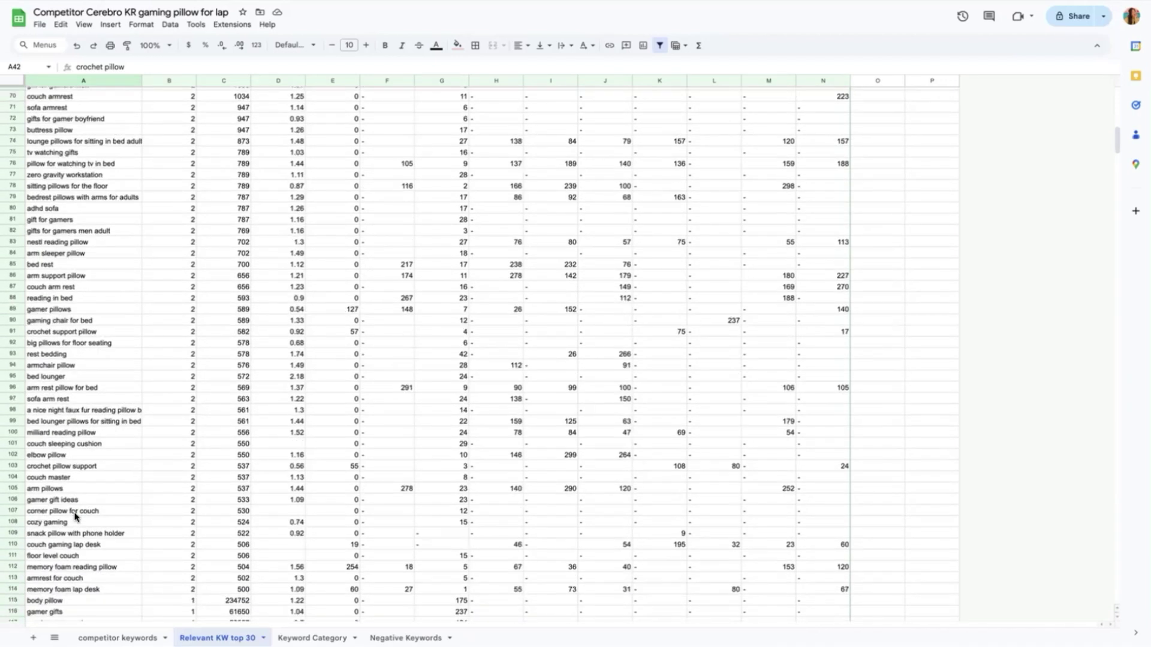
pyautogui.click(67, 556)
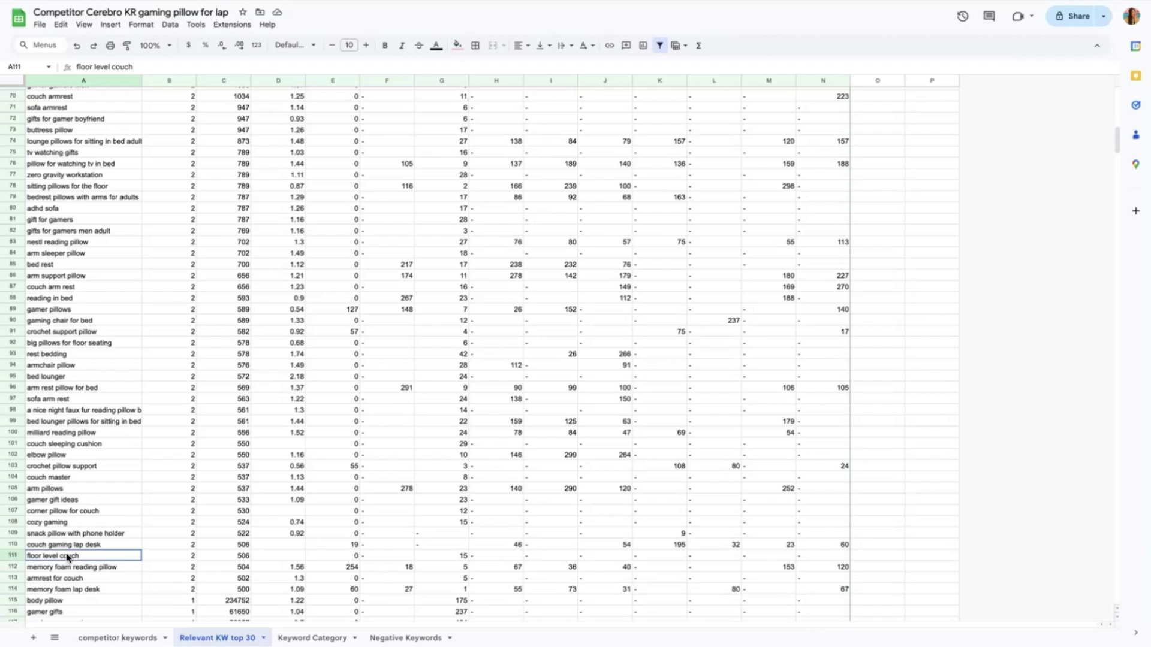
pyautogui.click(457, 45)
pyautogui.click(471, 105)
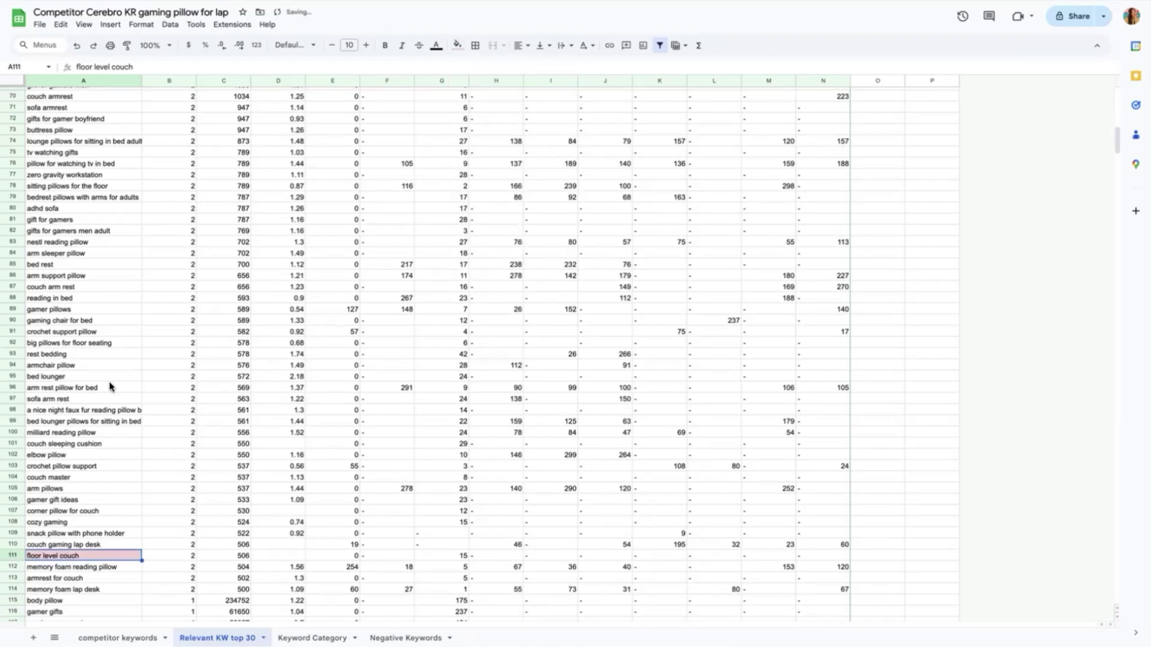
pyautogui.click(408, 637)
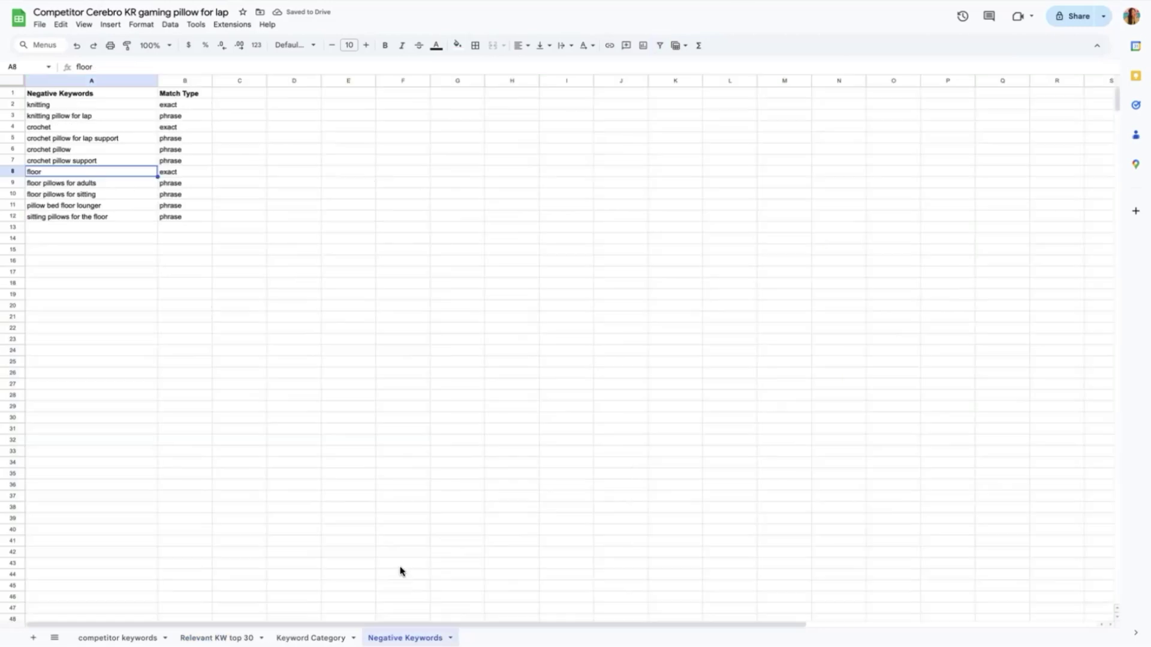
pyautogui.click(166, 106)
pyautogui.click(167, 119)
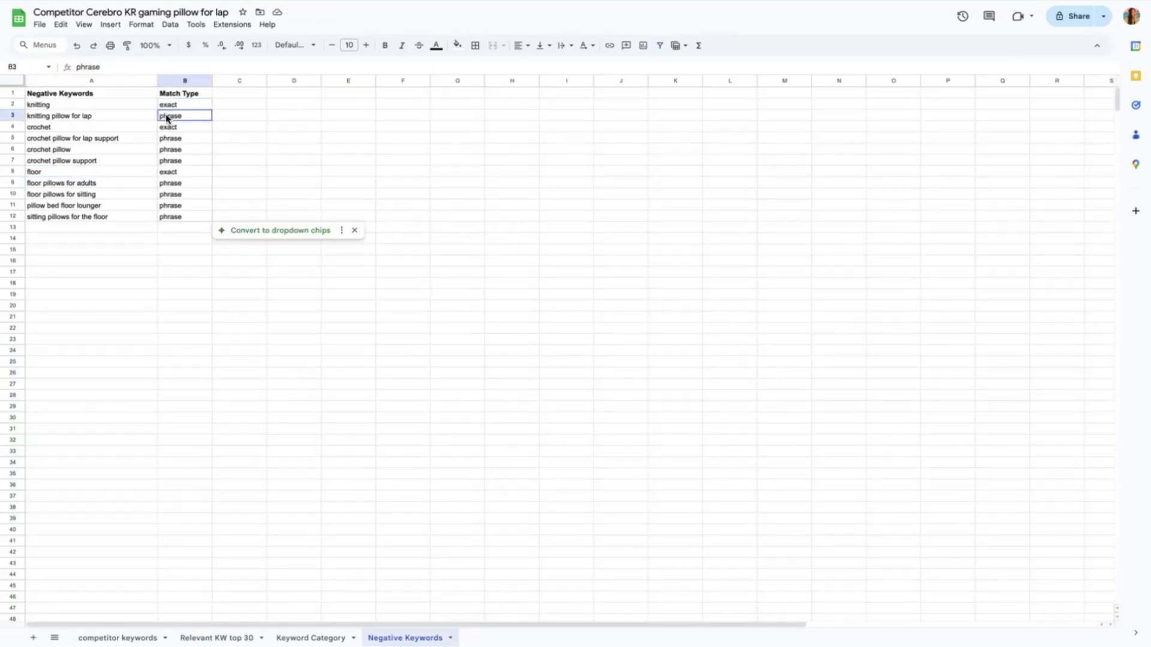
pyautogui.click(136, 116)
pyautogui.keyDown('shift'); pyautogui.click(159, 120); pyautogui.keyUp('shift')
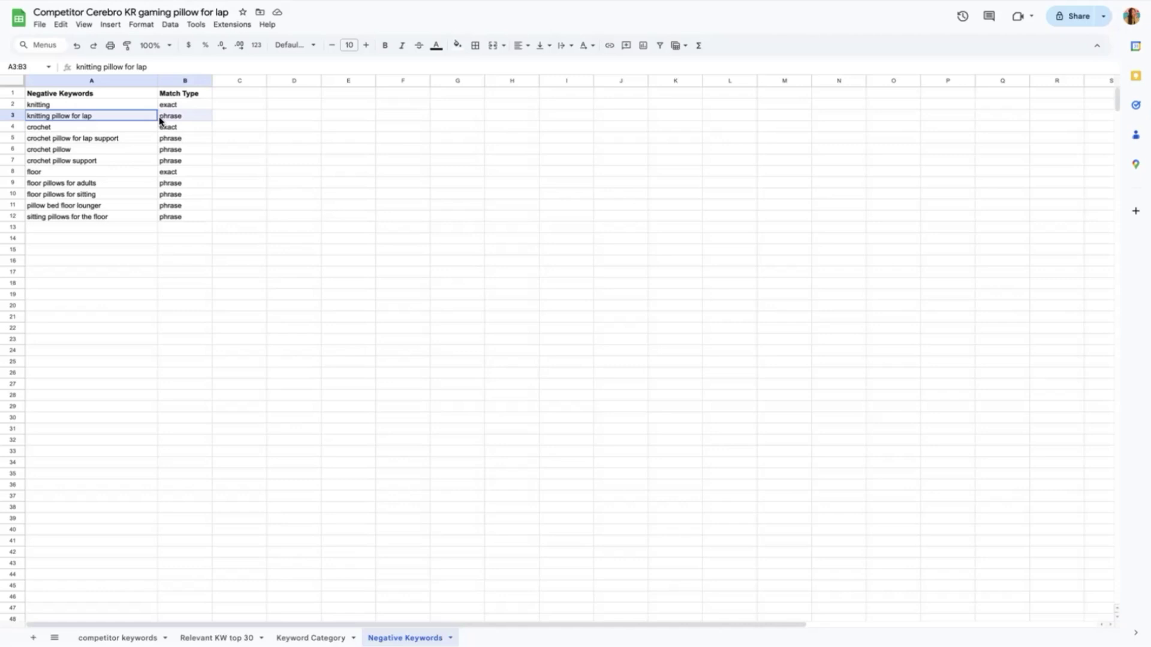
pyautogui.click(154, 127)
pyautogui.keyDown('shift'); pyautogui.click(163, 131); pyautogui.keyUp('shift')
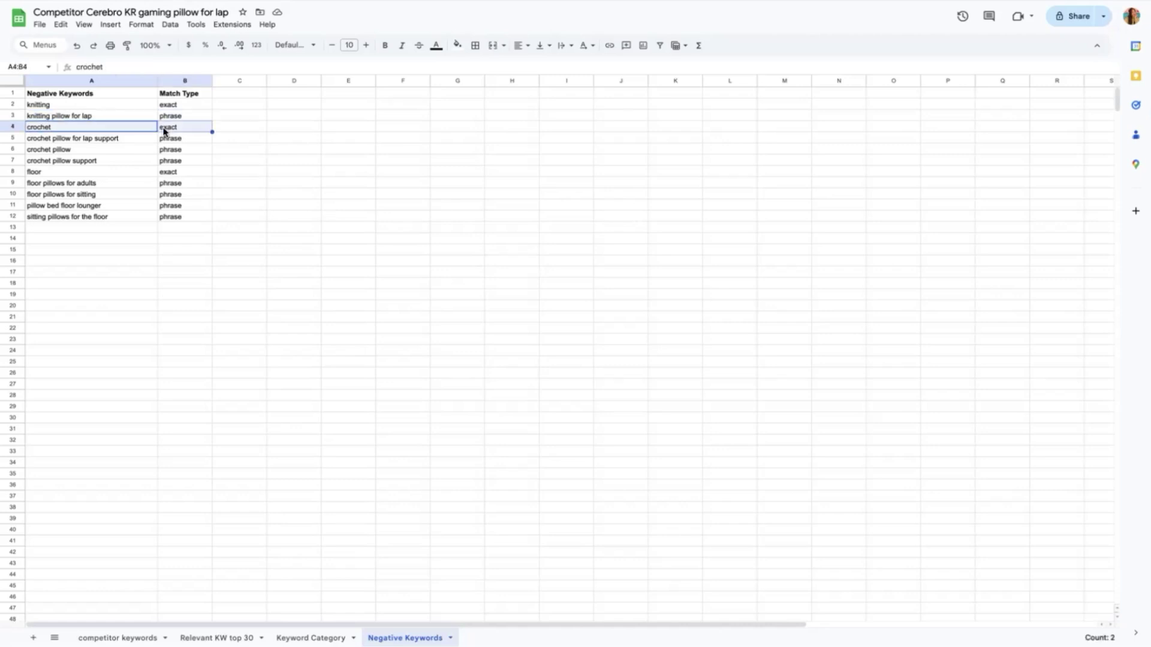
pyautogui.click(144, 138)
pyautogui.moveTo(149, 140); pyautogui.dragTo(163, 217)
pyautogui.click(146, 173)
pyautogui.click(143, 243)
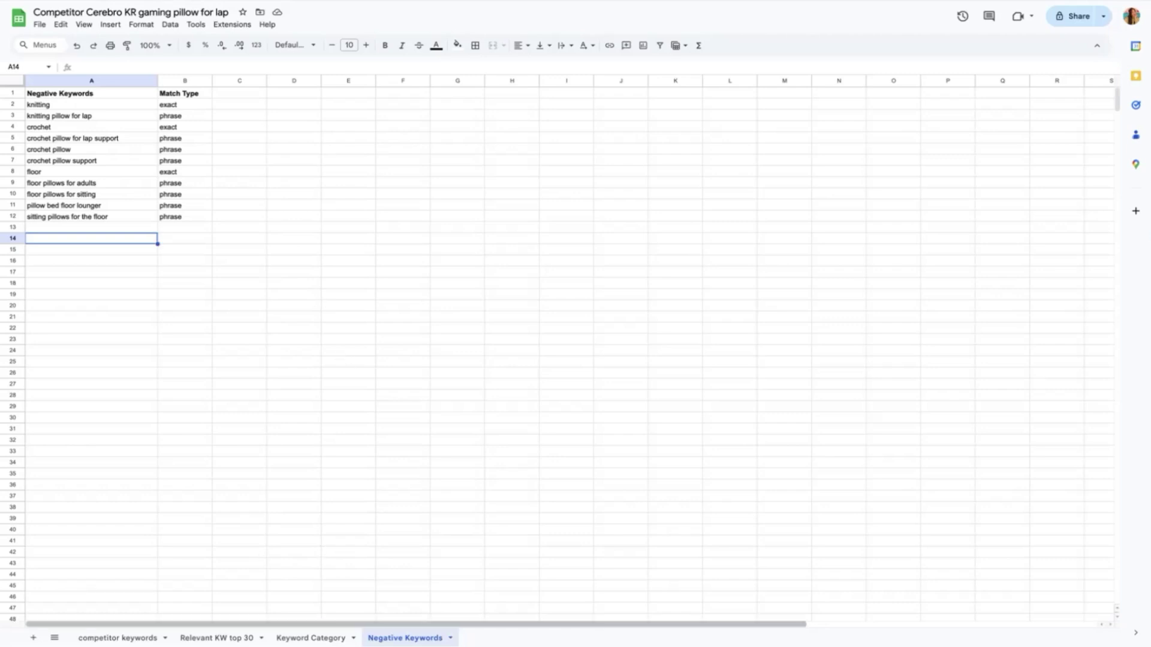
# Step: On the Relevant KW top 30 sheet, select the lower-relevancy keyword rows from row 40 down
pyautogui.click(216, 637)
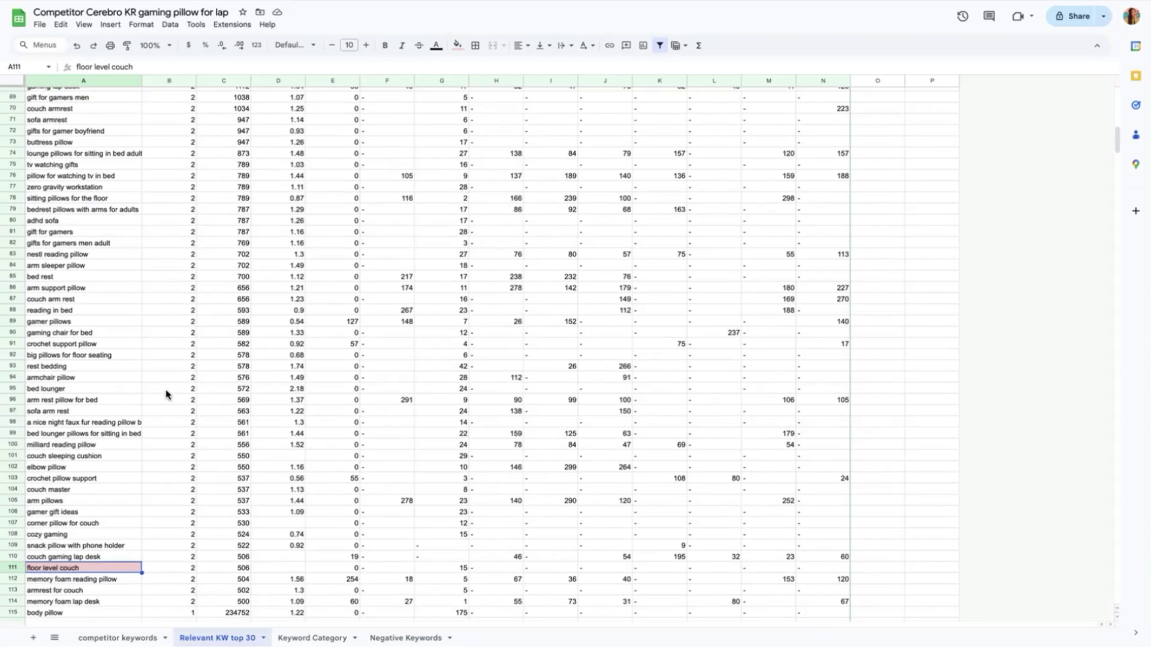
pyautogui.scroll(13, 168, 394)
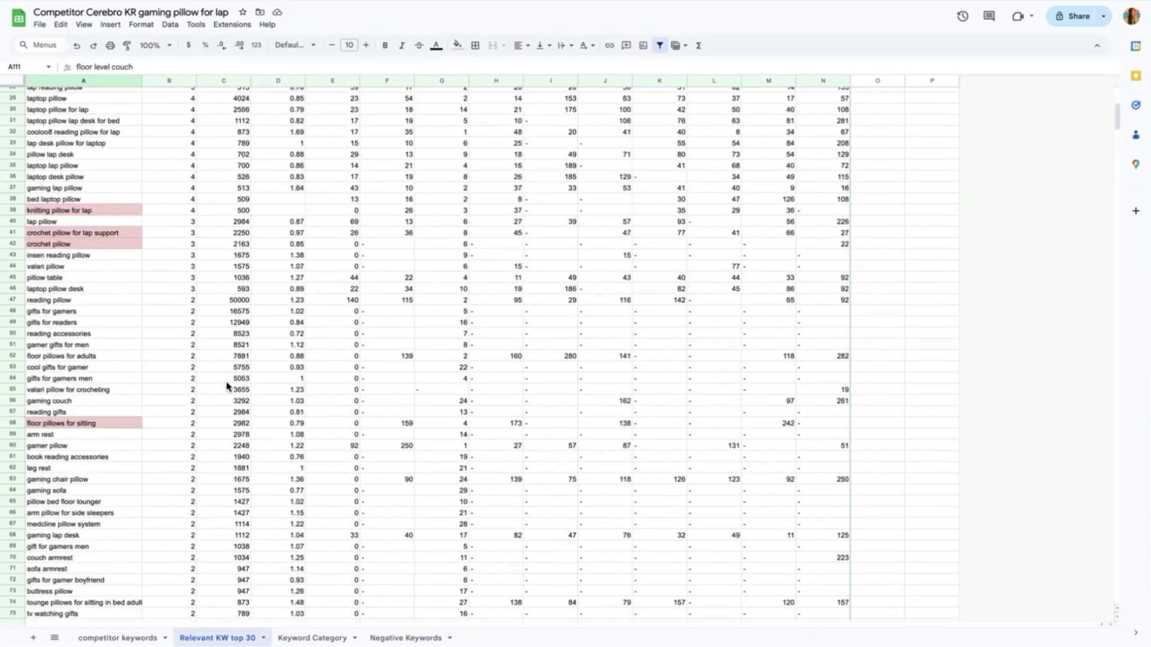
pyautogui.scroll(10, 226, 386)
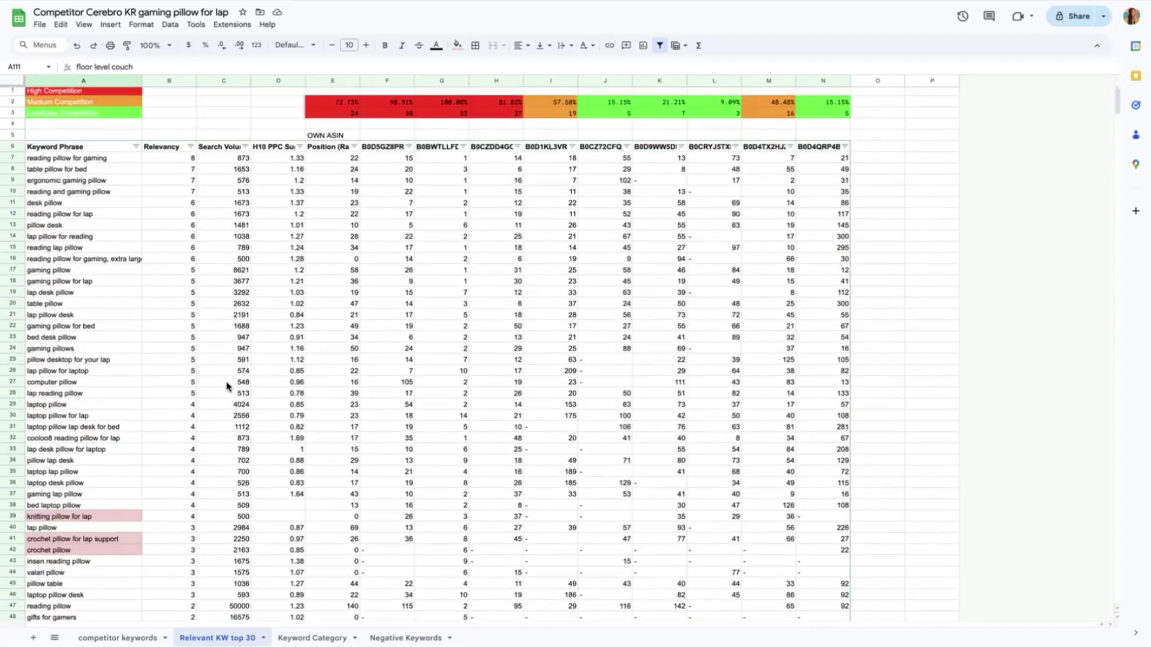
pyautogui.scroll(-4, 227, 386)
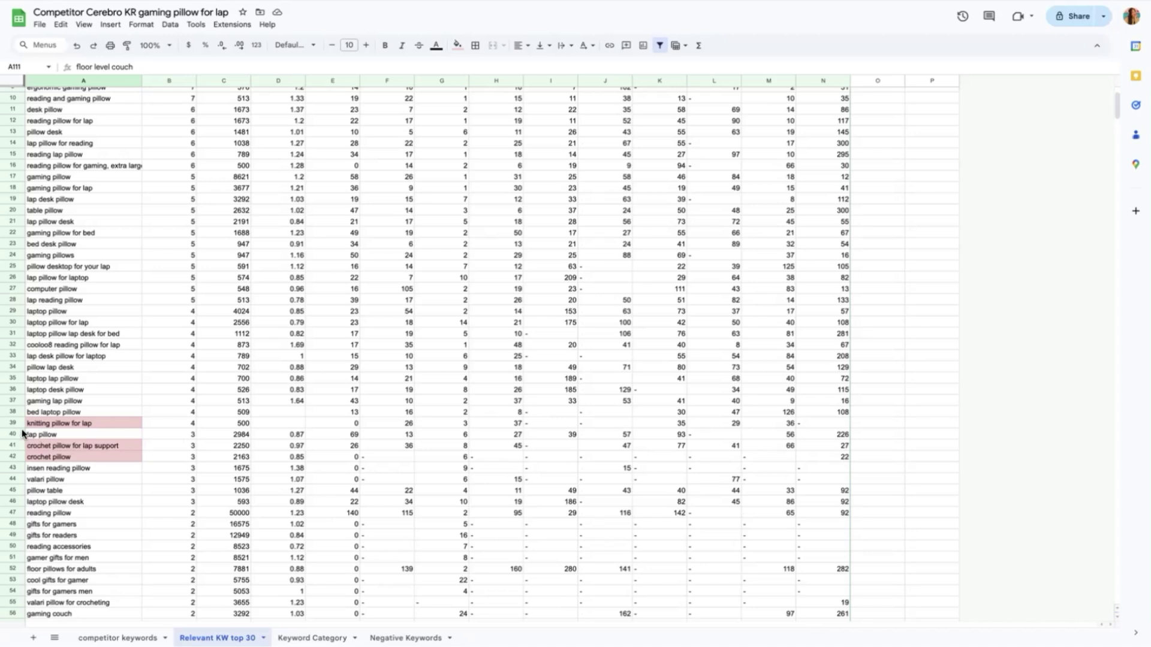
pyautogui.moveTo(14, 434); pyautogui.dragTo(11, 583)
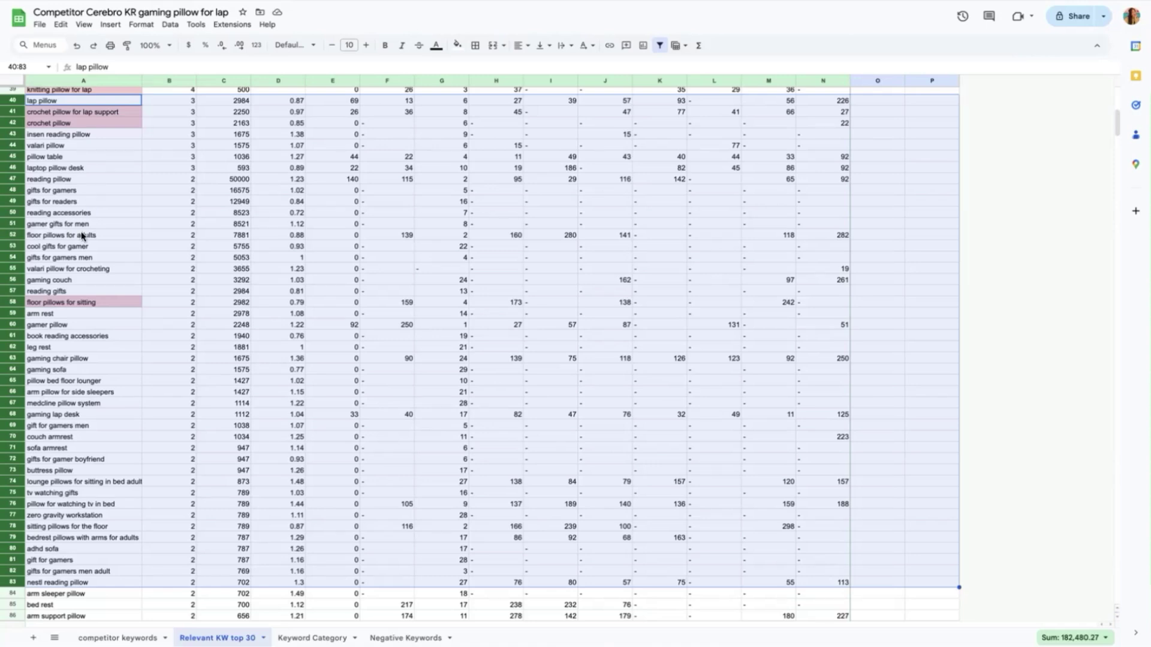
# Step: Select the gaming-gift rows 48, 51, 53, 54, 68, 69, 72, then the yellow Keyword Category rows
pyautogui.click(38, 193)
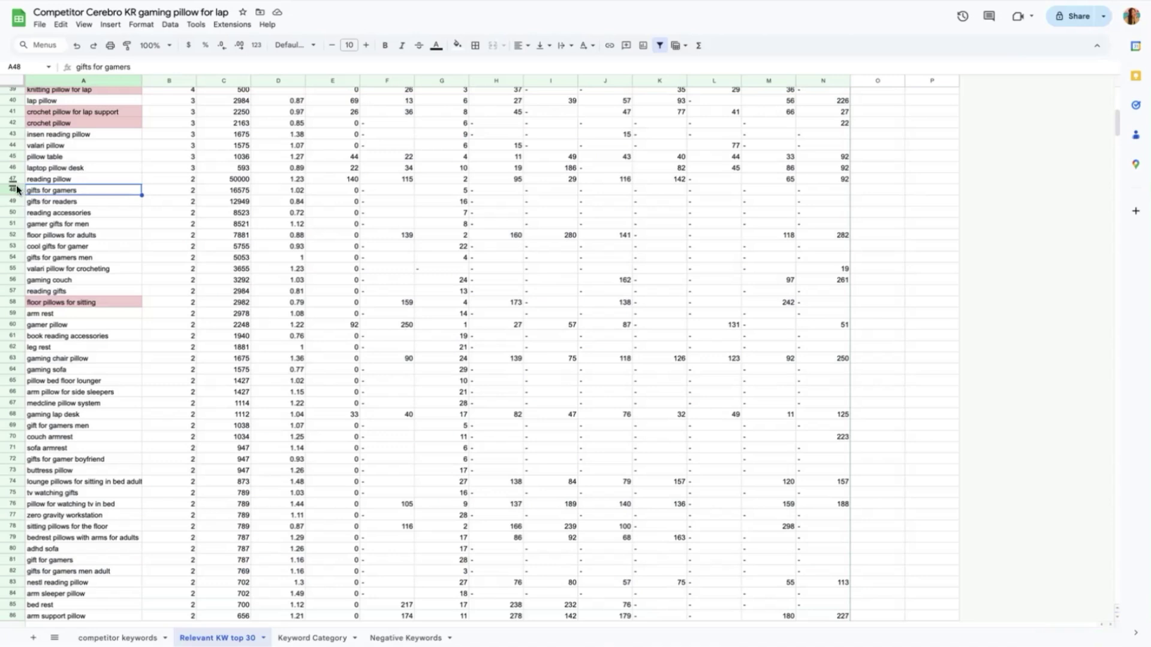
pyautogui.click(14, 189)
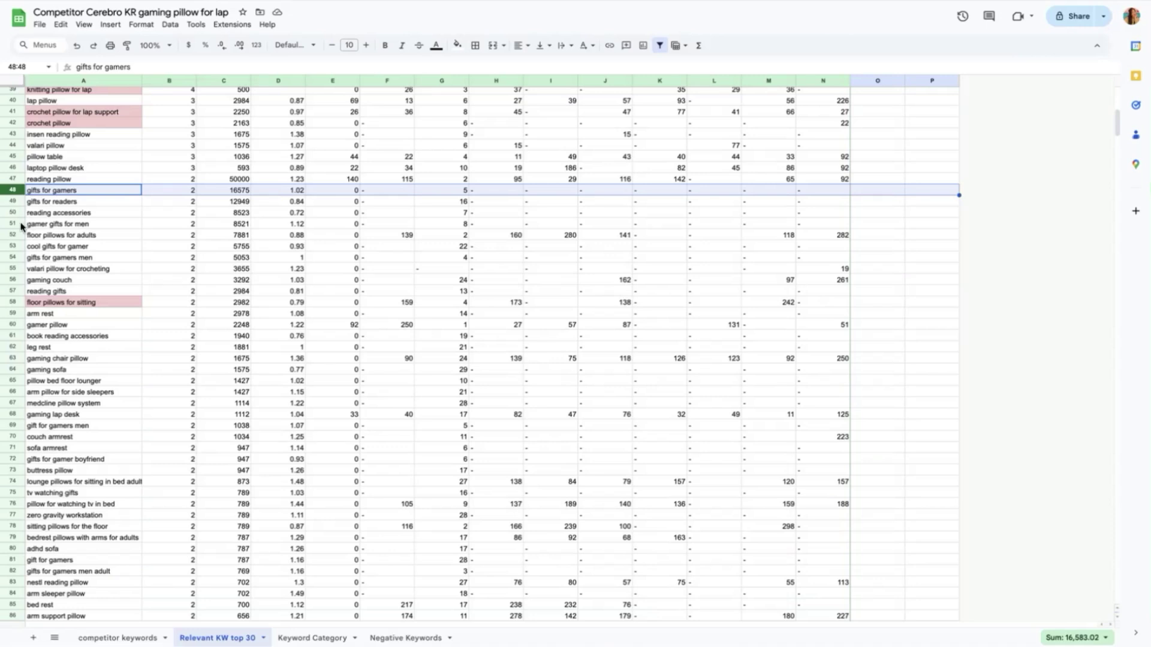
pyautogui.keyDown('ctrl'); pyautogui.click(17, 224); pyautogui.keyUp('ctrl')
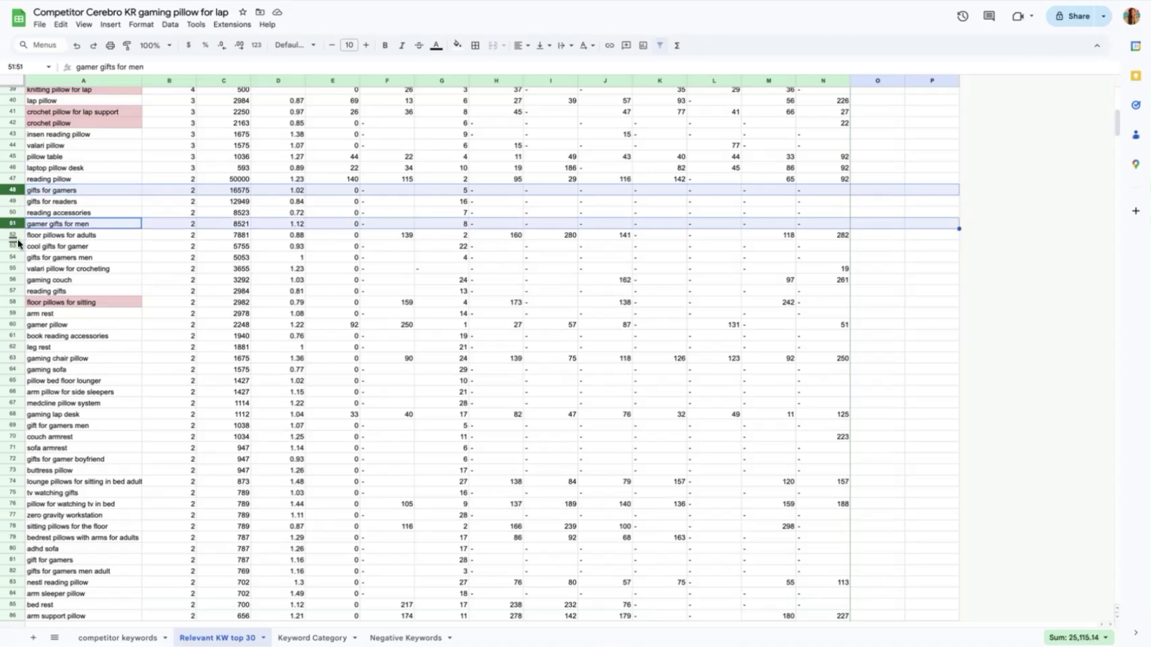
pyautogui.keyDown('ctrl'); pyautogui.click(19, 245); pyautogui.keyUp('ctrl')
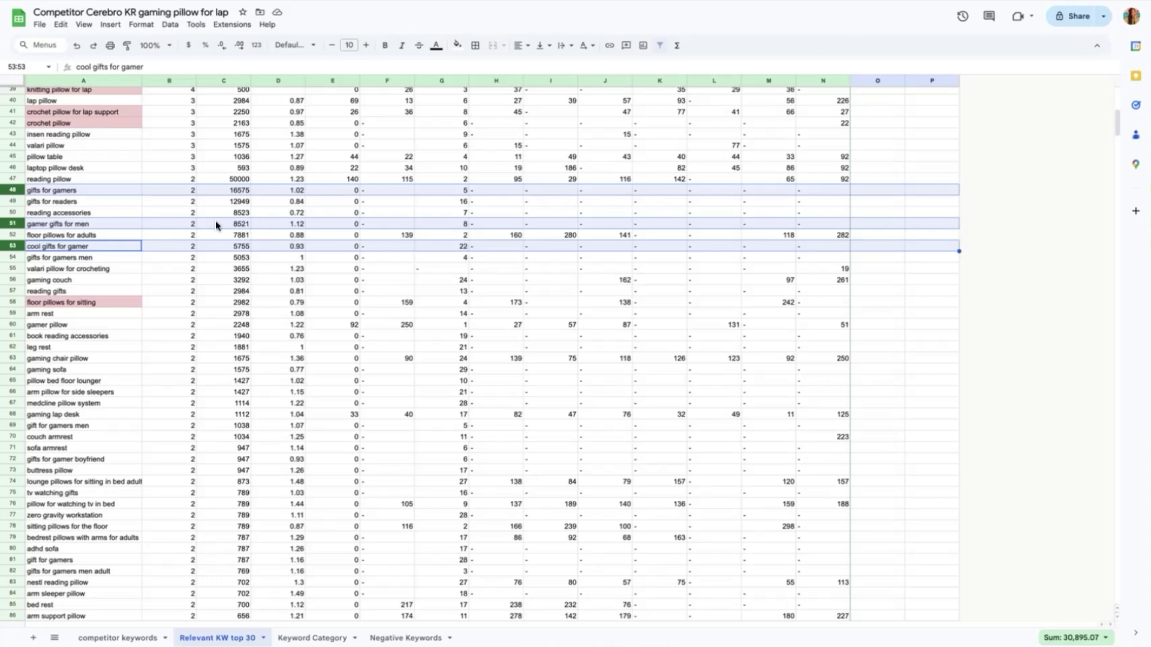
pyautogui.keyDown('ctrl'); pyautogui.click(20, 257); pyautogui.keyUp('ctrl')
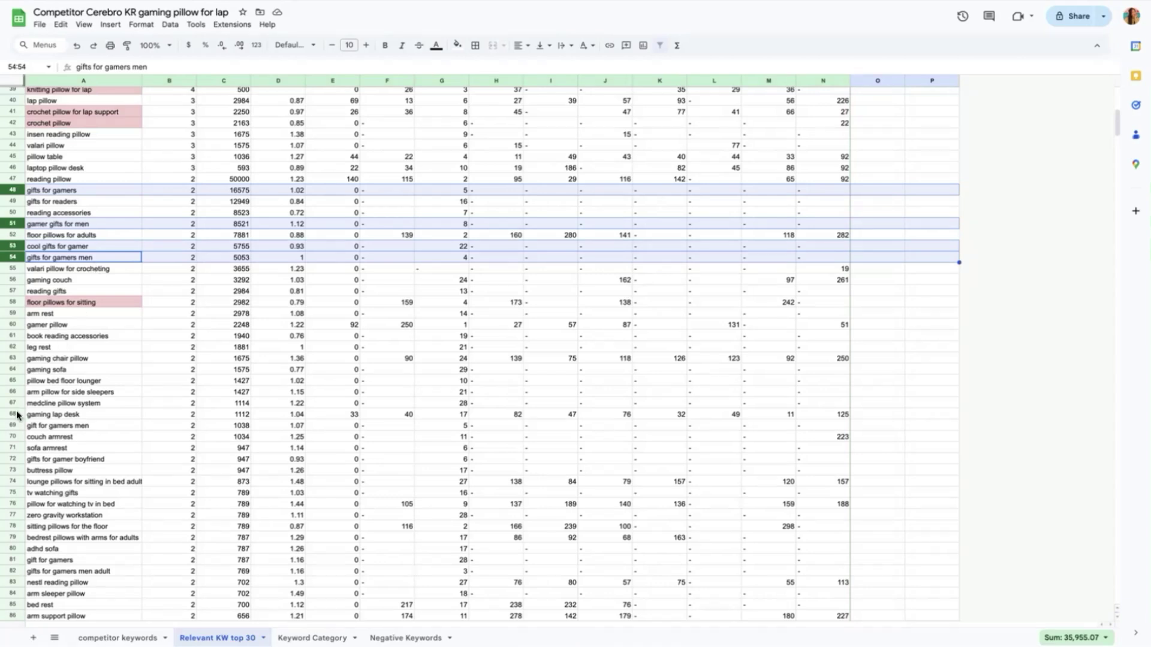
pyautogui.keyDown('ctrl'); pyautogui.click(12, 414); pyautogui.keyUp('ctrl')
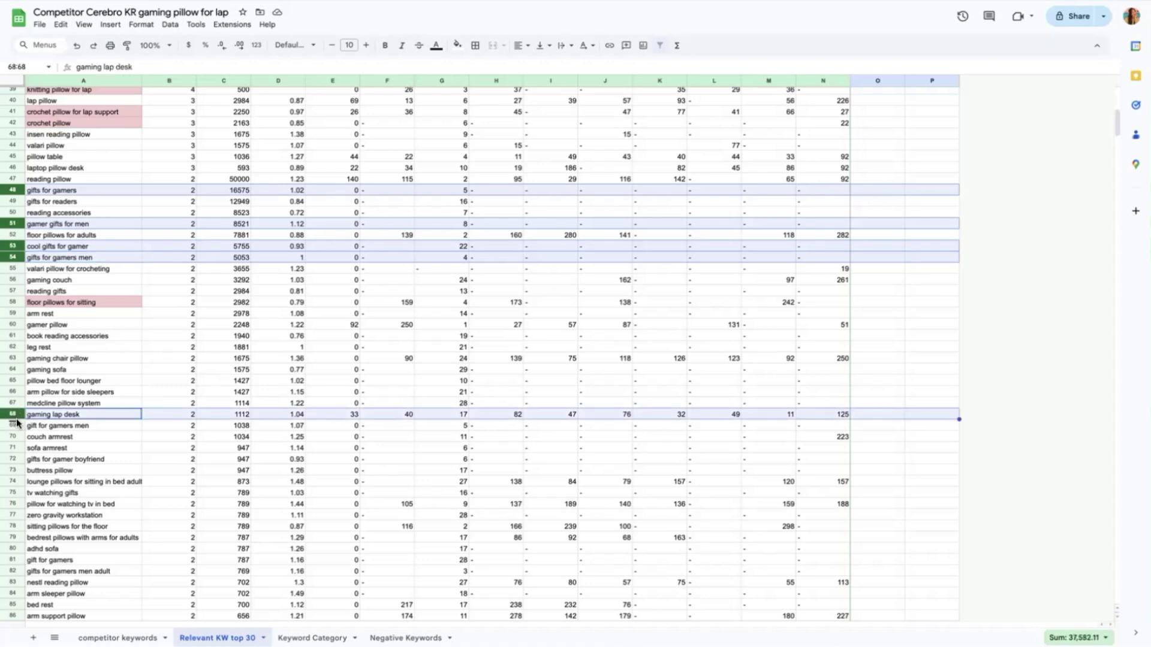
pyautogui.keyDown('ctrl'); pyautogui.click(12, 425); pyautogui.keyUp('ctrl')
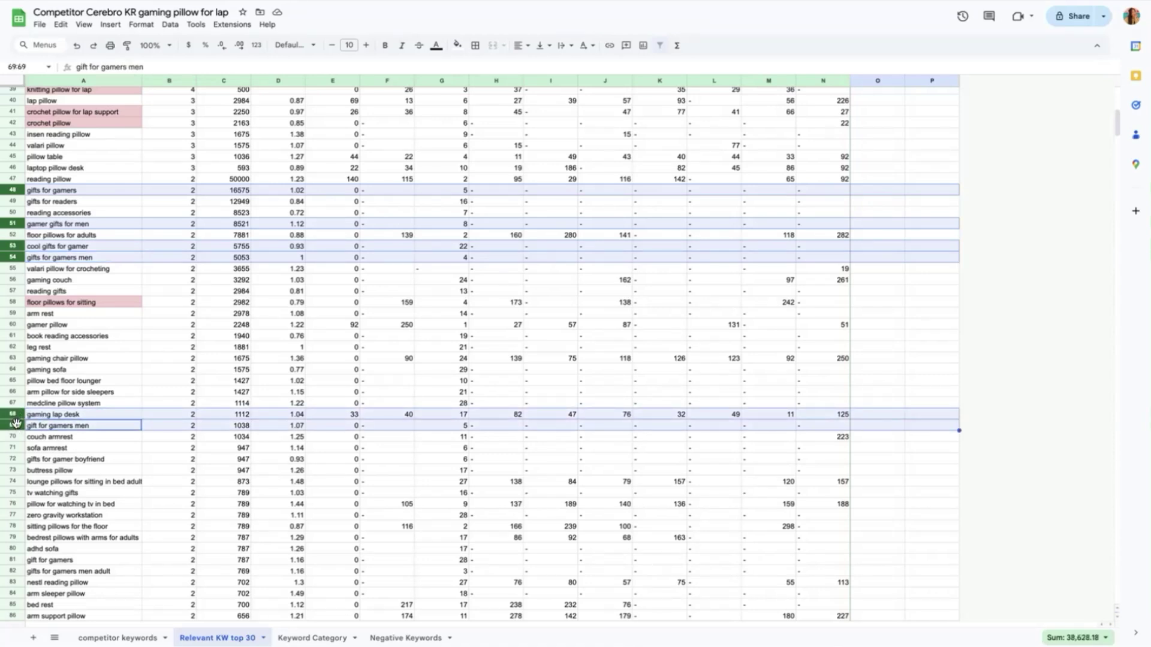
pyautogui.keyDown('ctrl'); pyautogui.click(13, 459); pyautogui.keyUp('ctrl')
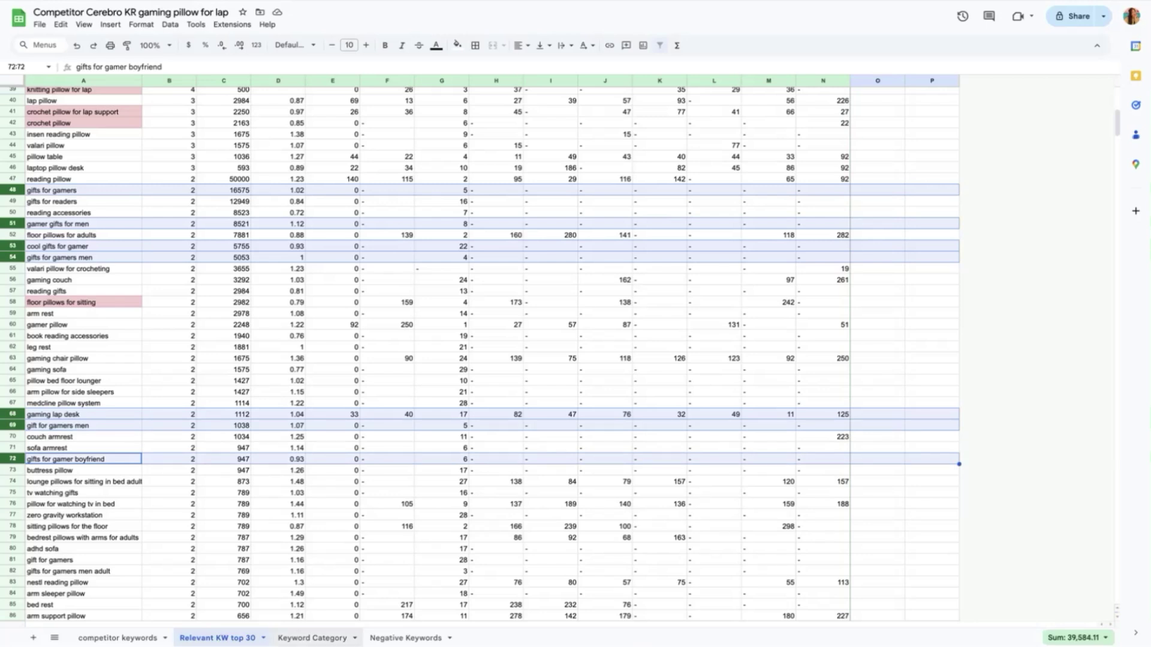
pyautogui.click(311, 637)
pyautogui.moveTo(108, 478); pyautogui.dragTo(845, 566)
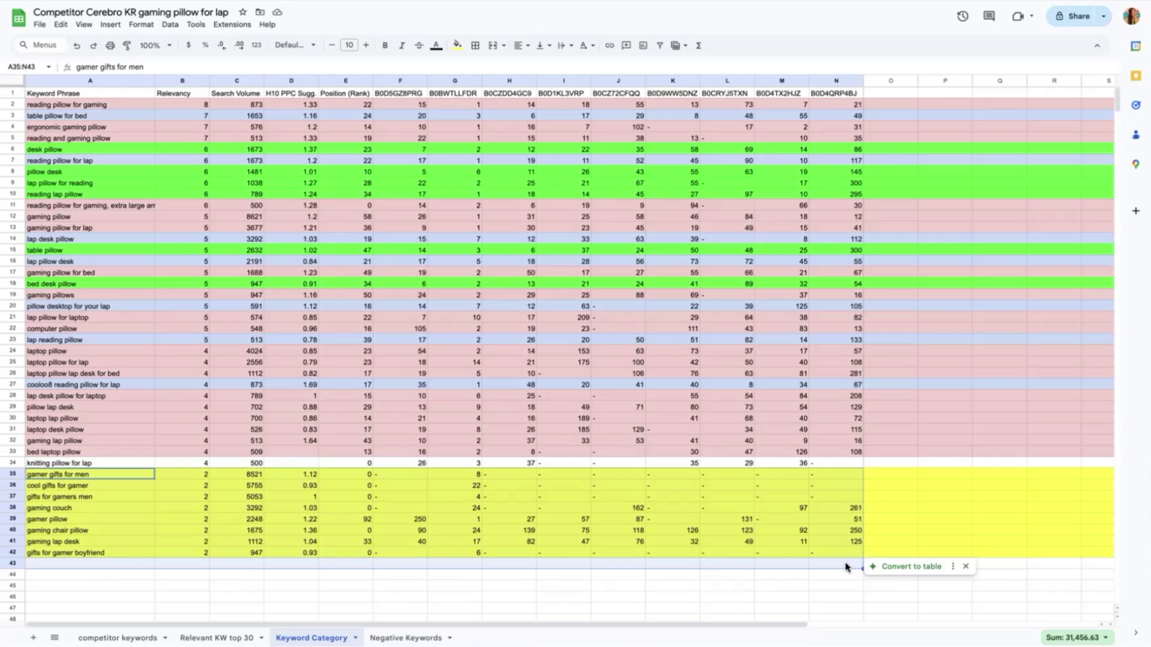
pyautogui.scroll(-1, 854, 348)
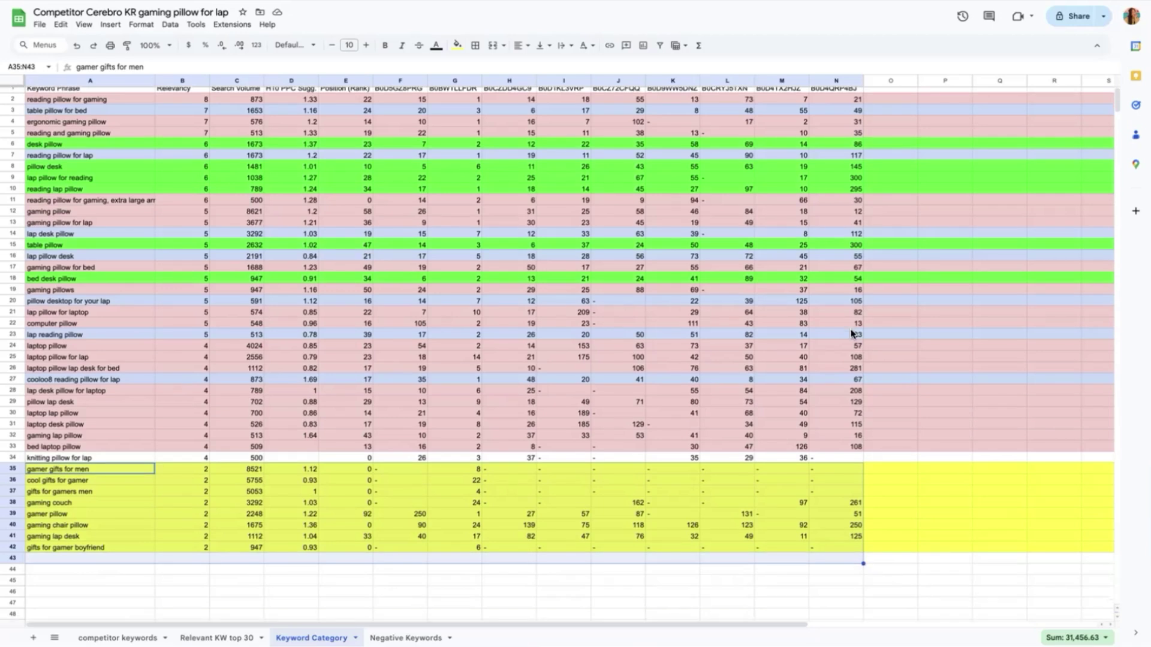
pyautogui.moveTo(238, 469); pyautogui.dragTo(241, 548)
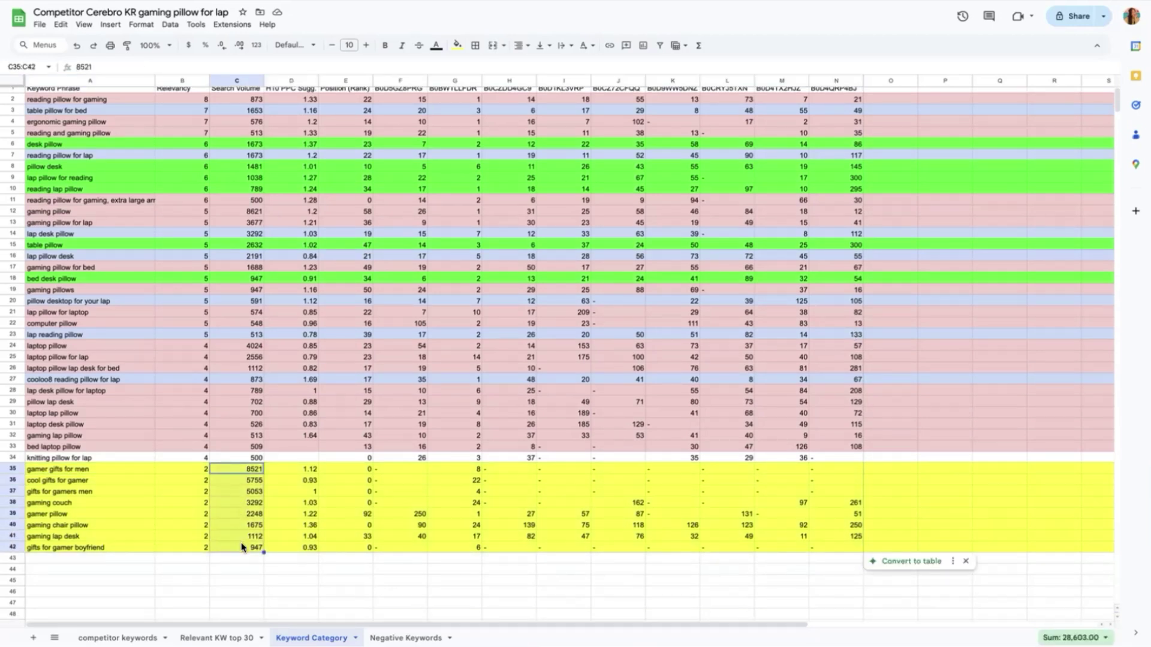
pyautogui.moveTo(313, 470); pyautogui.dragTo(312, 547)
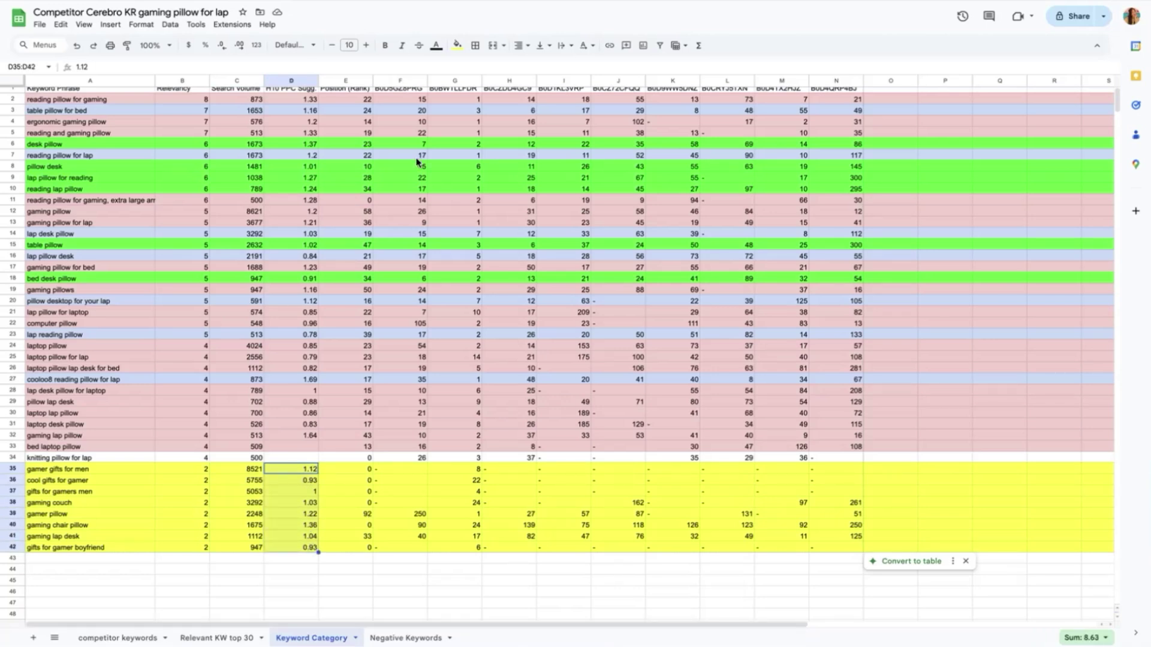
pyautogui.click(135, 637)
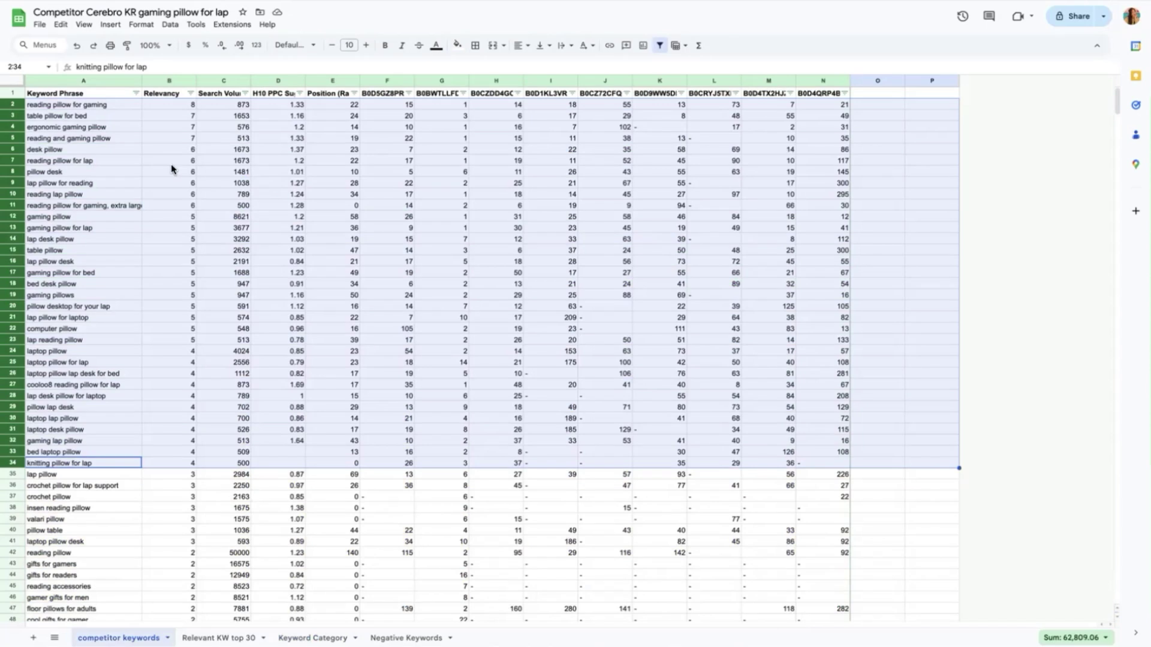
pyautogui.moveTo(172, 104); pyautogui.dragTo(173, 443)
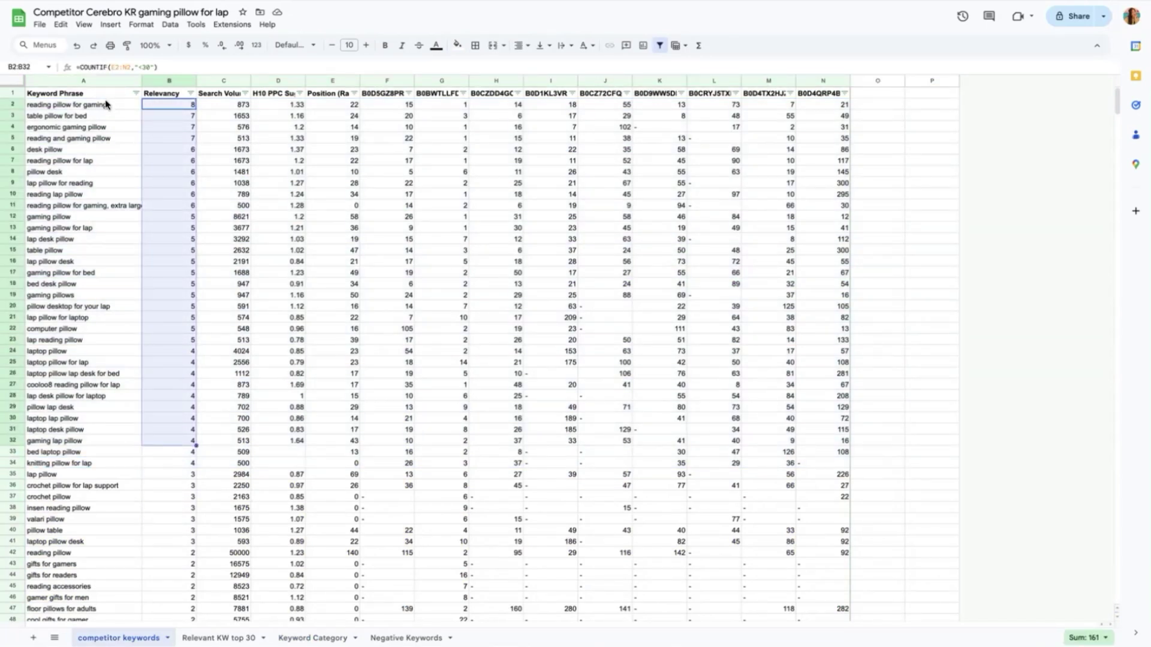
pyautogui.click(312, 638)
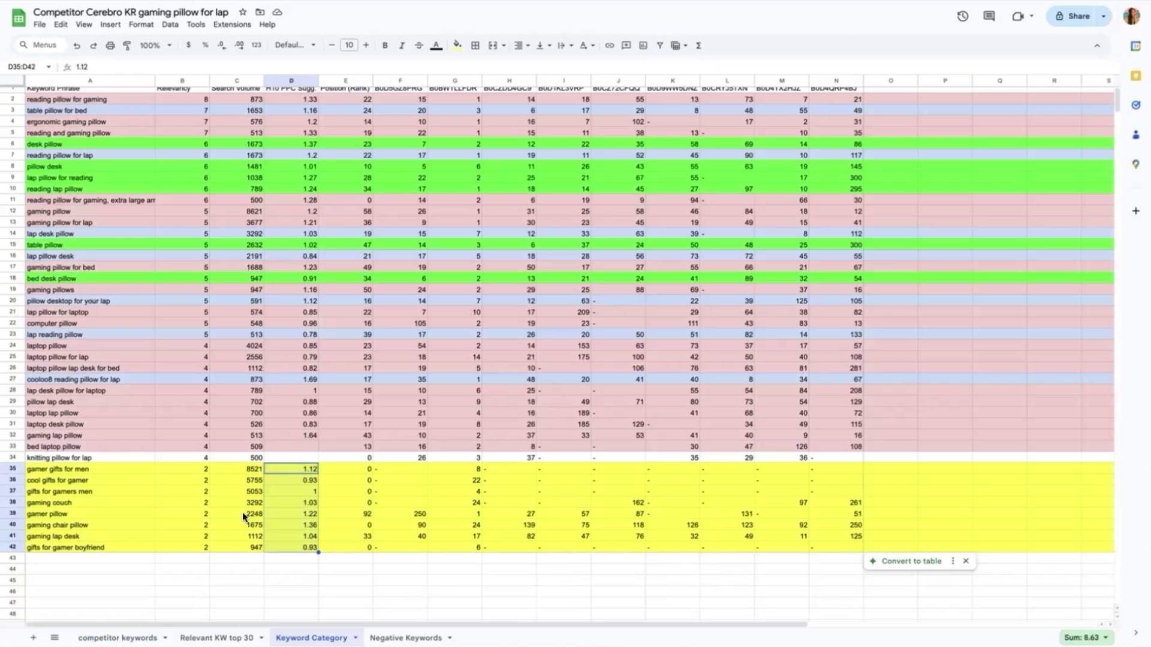
pyautogui.click(49, 97)
pyautogui.click(49, 118)
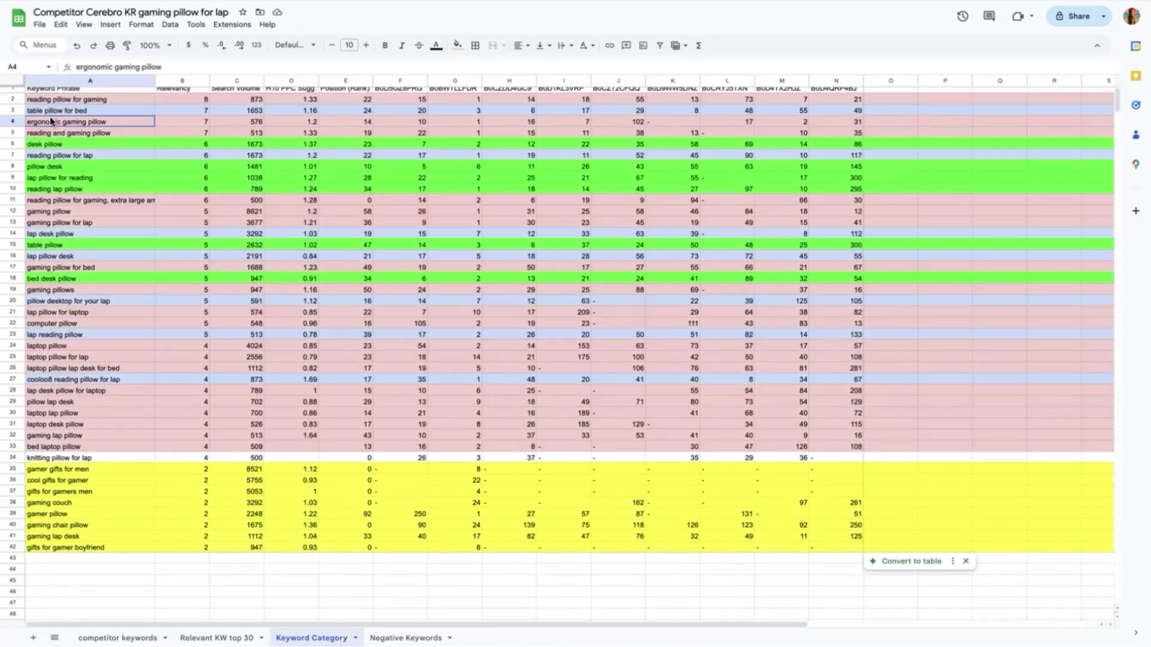
pyautogui.click(51, 130)
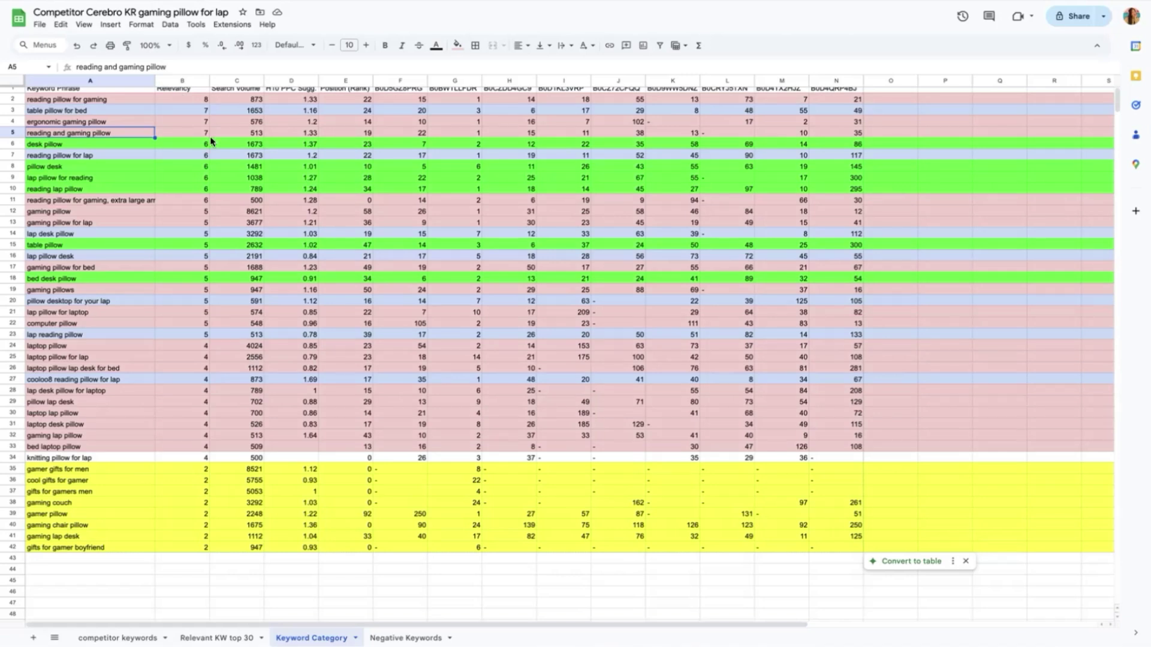
pyautogui.click(88, 157)
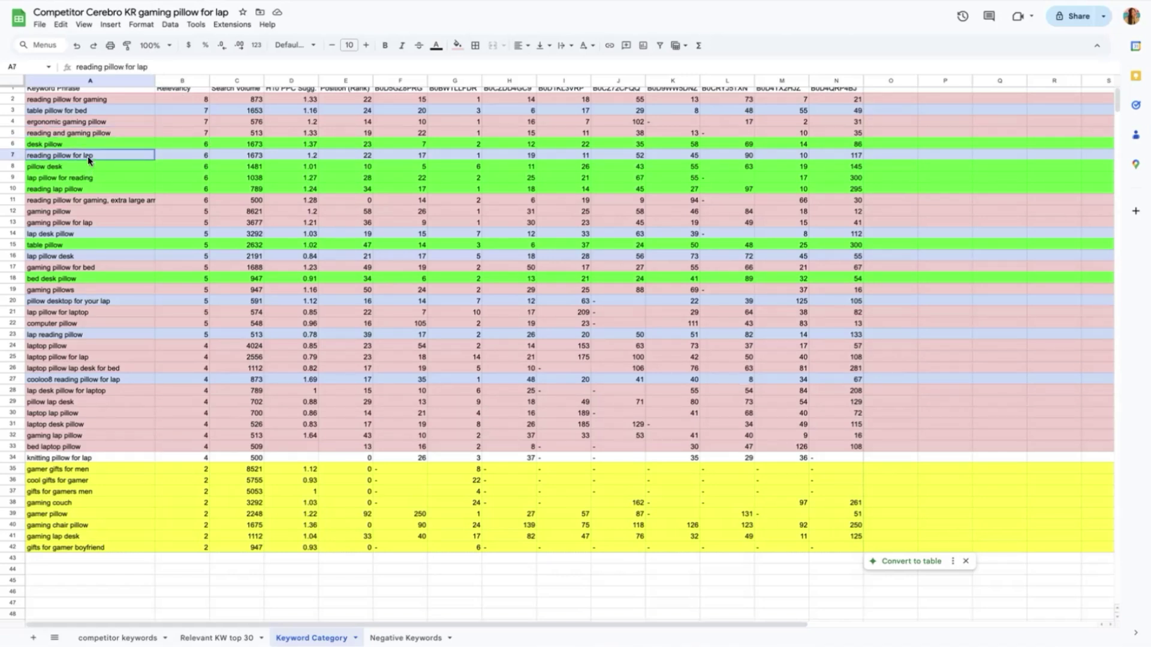
# Step: Select 'lap desk pillow', then view the Negative Keywords sheet with its match types
pyautogui.click(83, 235)
pyautogui.click(373, 636)
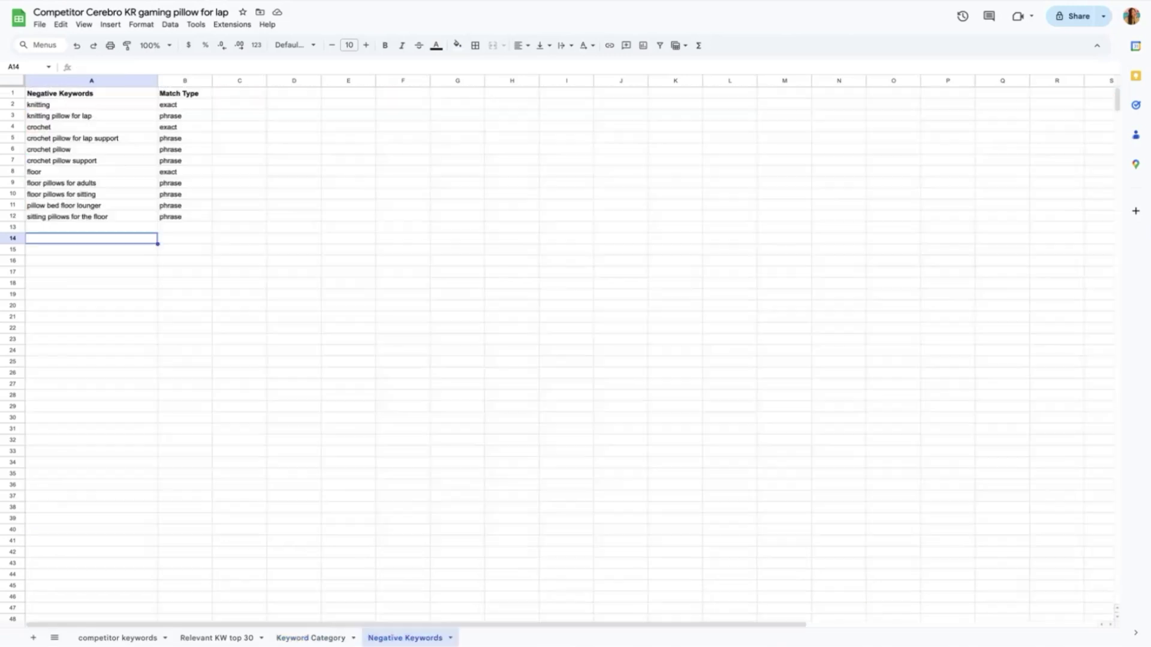